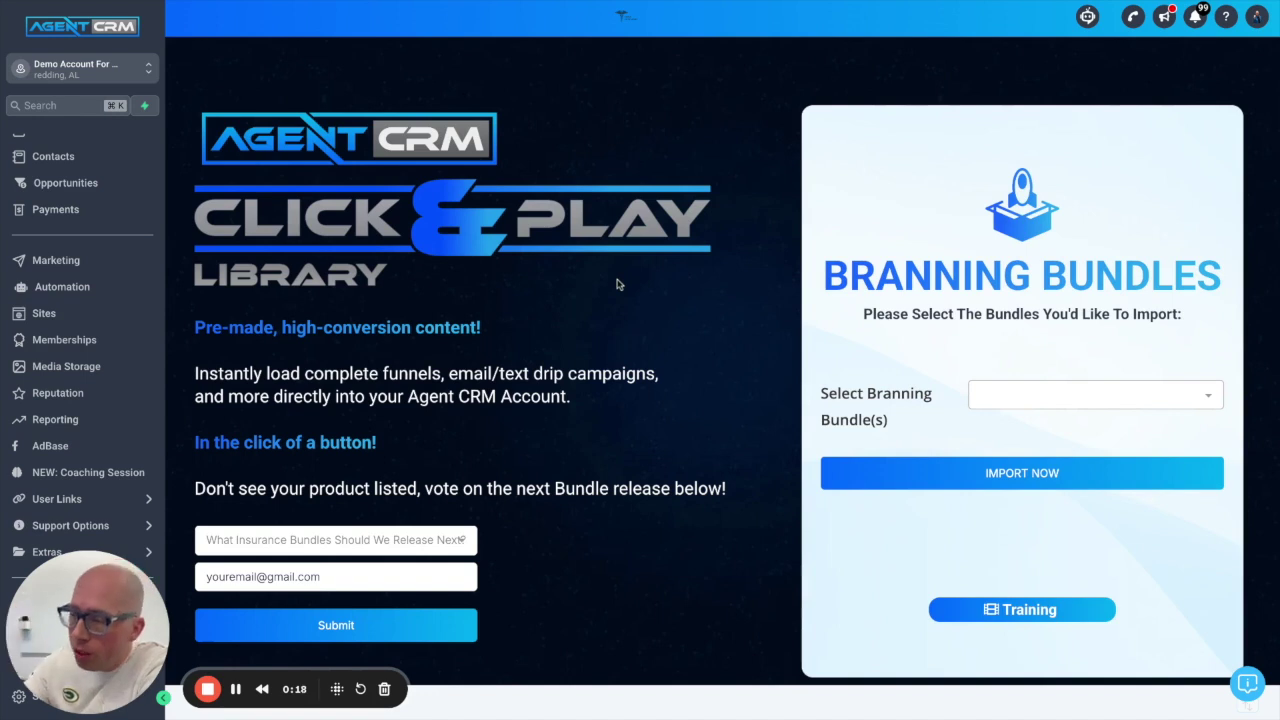
Step: Look through the available Branning bundles in the import selection list without choosing one
{"action": "left_click", "coordinate": [1005, 394]}
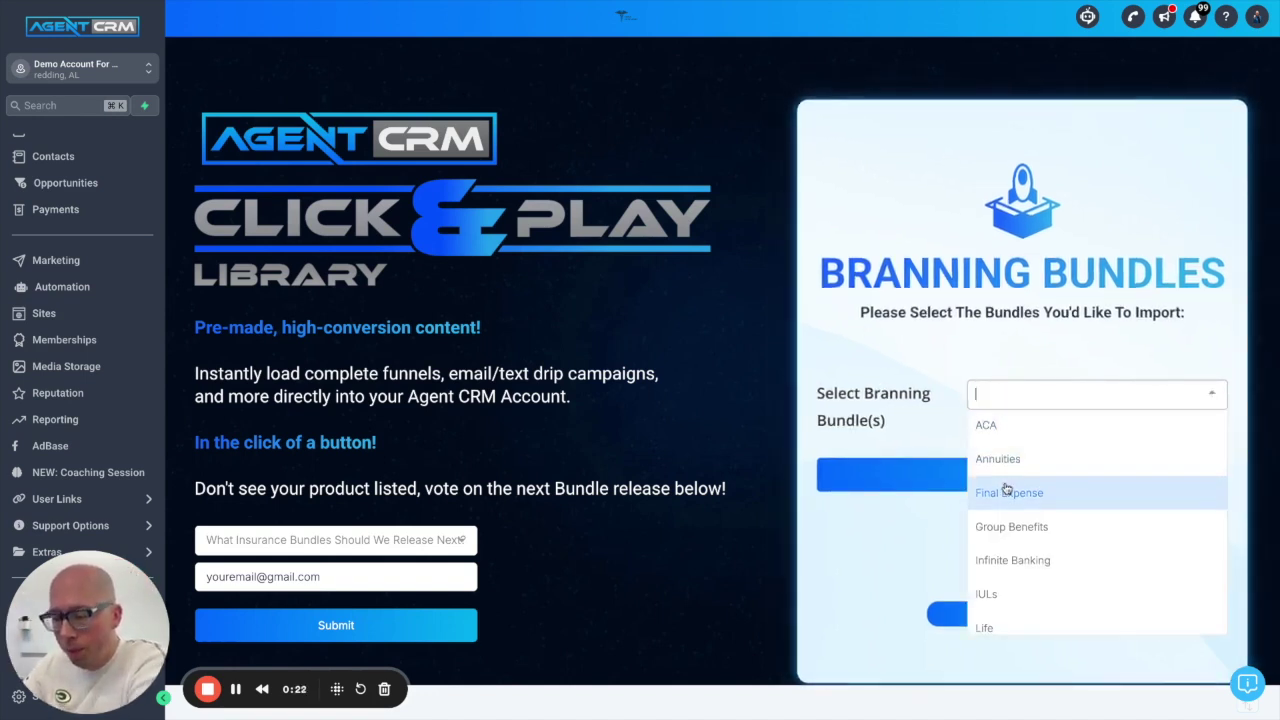
{"action": "scroll", "coordinate": [1005, 490], "scroll_direction": "down", "scroll_amount": 1}
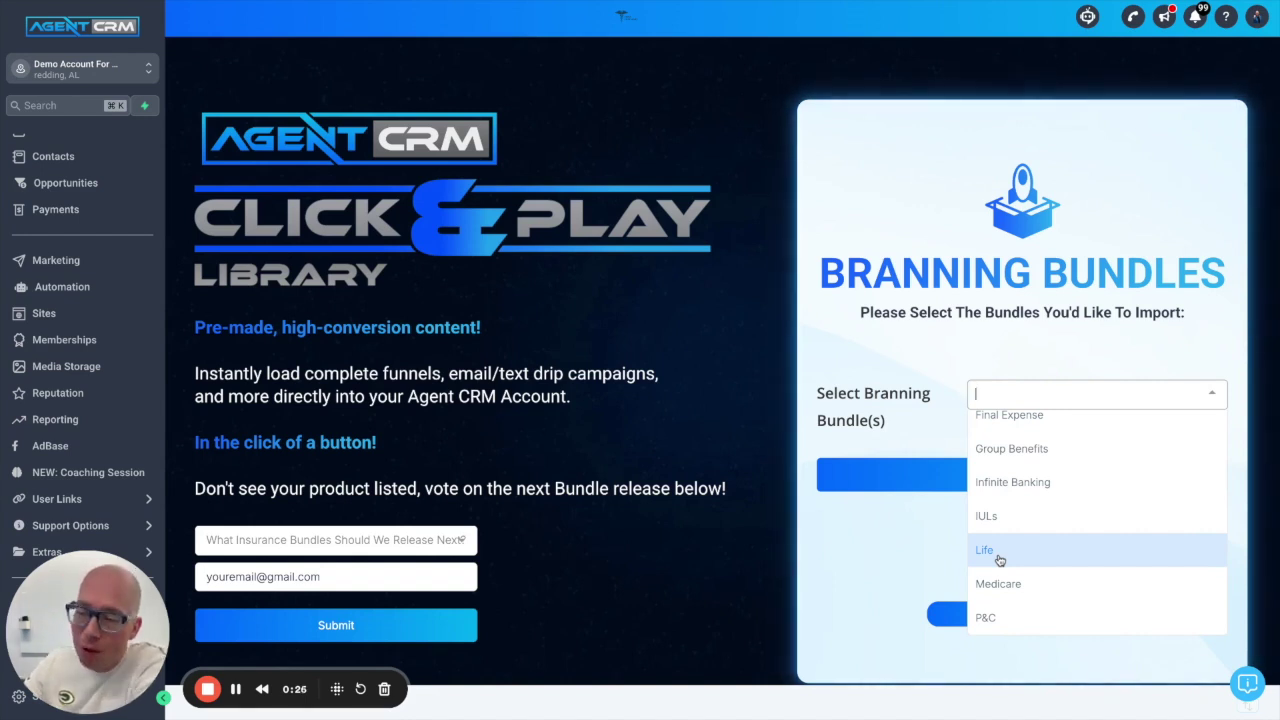
{"action": "scroll", "coordinate": [999, 560], "scroll_direction": "up", "scroll_amount": 1}
{"action": "scroll", "coordinate": [1000, 600], "scroll_direction": "down", "scroll_amount": 1}
{"action": "scroll", "coordinate": [1000, 600], "scroll_direction": "up", "scroll_amount": 1}
{"action": "left_click", "coordinate": [856, 392]}
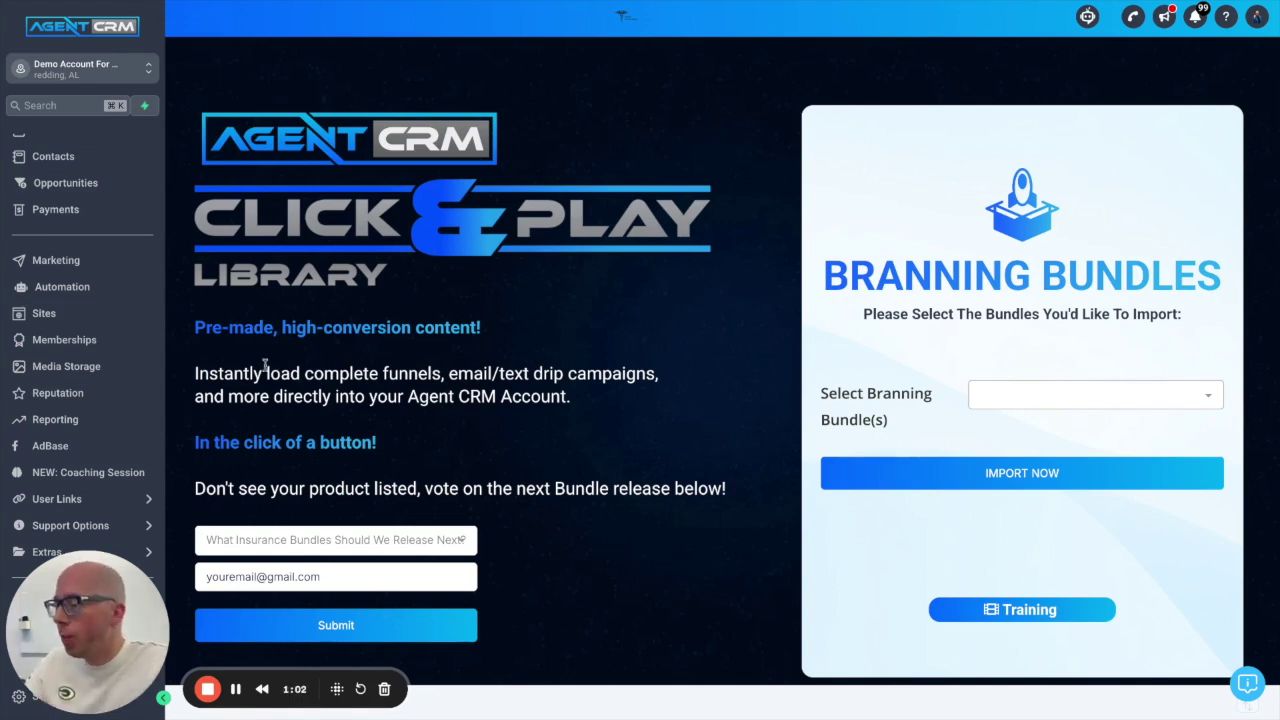
Step: Open the Life Insurance Assets (Branning Bundle) folder among the automation workflows and review its subfolders
{"action": "left_click", "coordinate": [70, 293]}
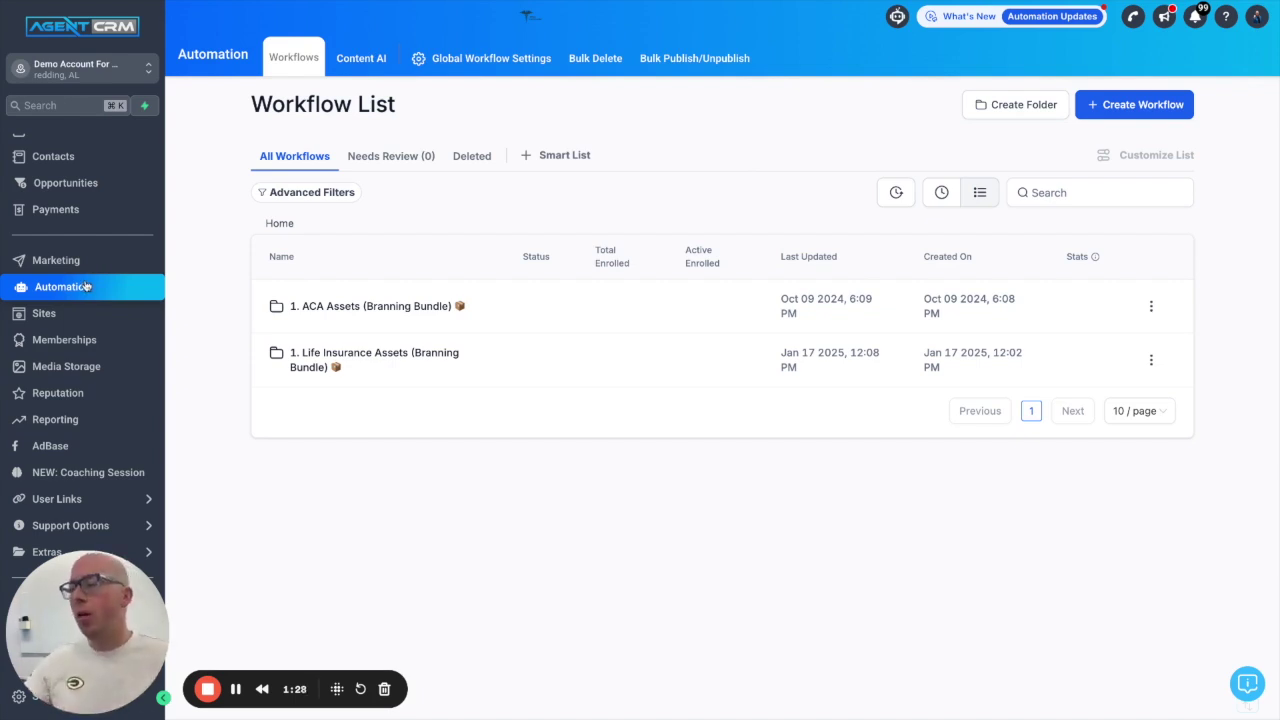
{"action": "left_click", "coordinate": [302, 358]}
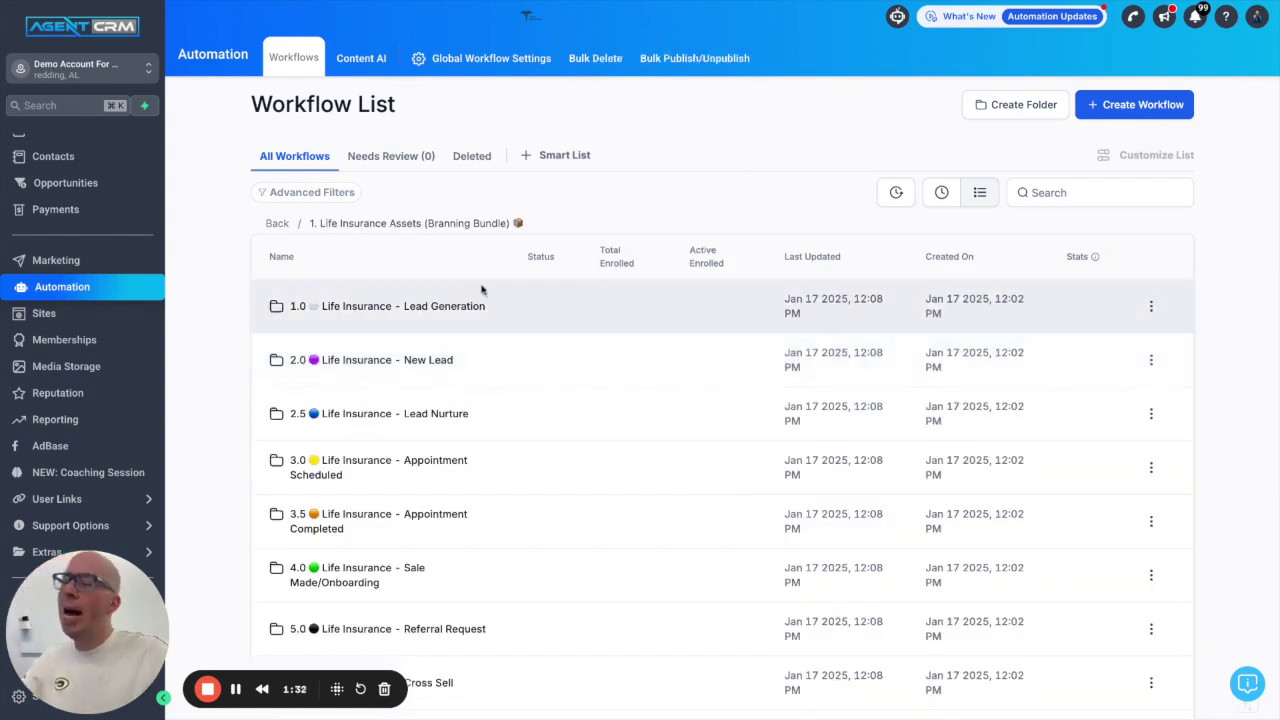
{"action": "scroll", "coordinate": [240, 382], "scroll_direction": "down", "scroll_amount": 2}
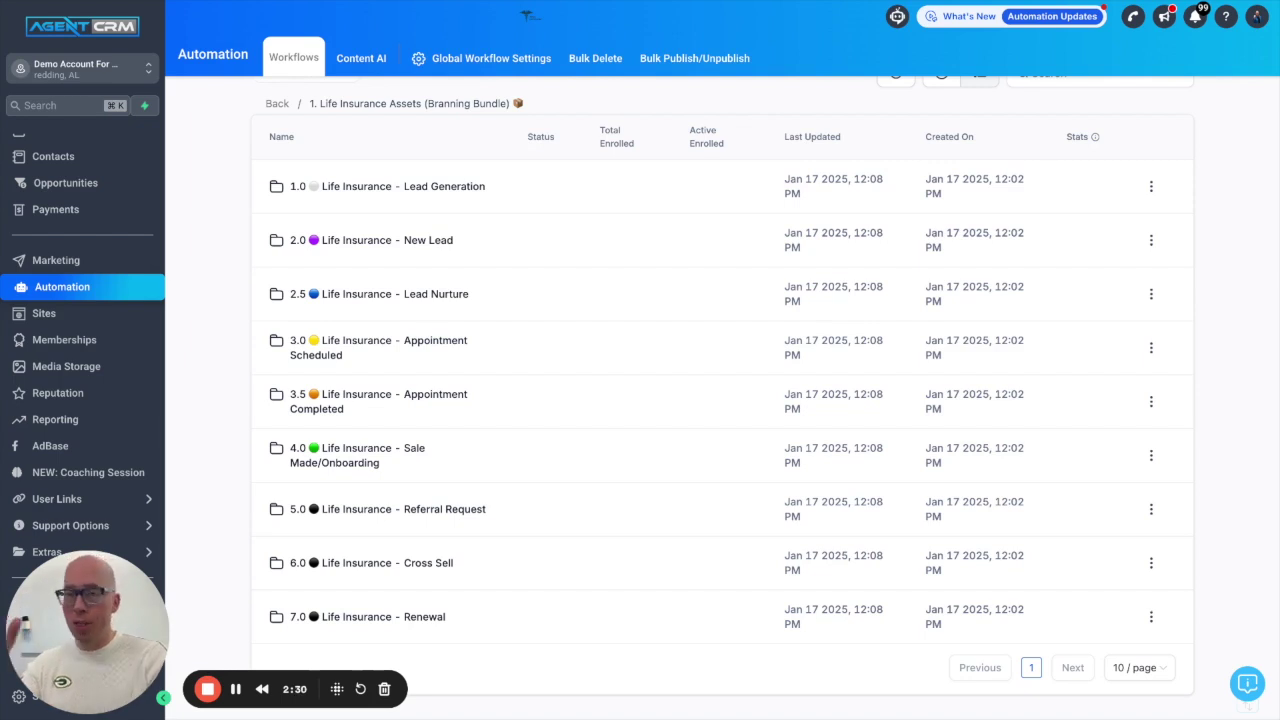
Step: Open the Lead From Ads/Vendor/Site workflow in the 1.0 Life Insurance - Lead Generation folder and examine its actions through to the end
{"action": "left_click", "coordinate": [410, 189]}
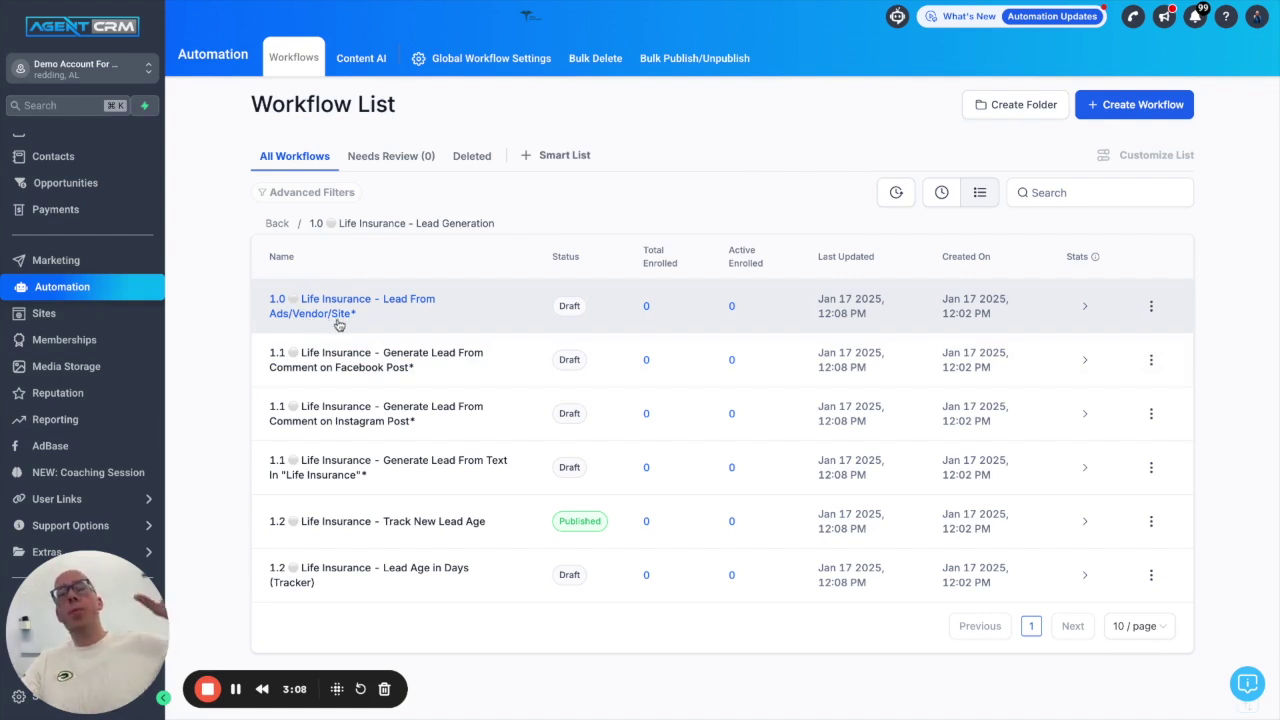
{"action": "left_click", "coordinate": [338, 322]}
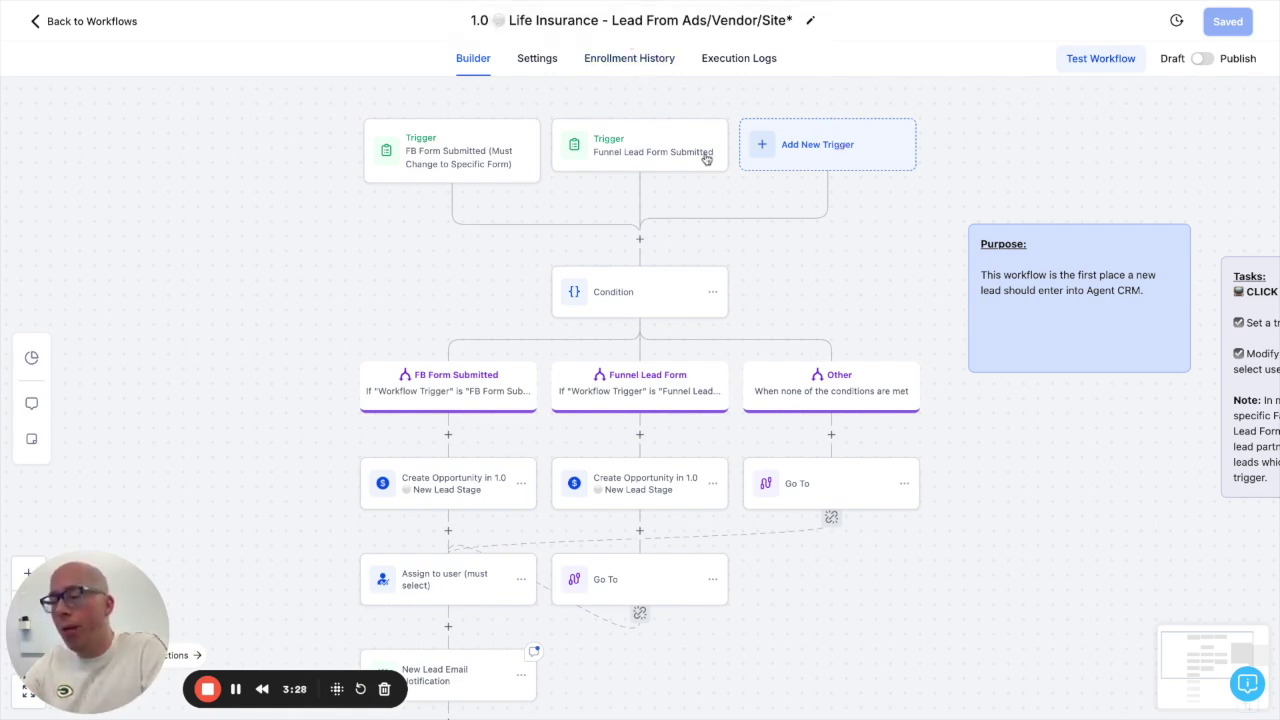
{"action": "scroll", "coordinate": [674, 342], "scroll_direction": "down", "scroll_amount": 1}
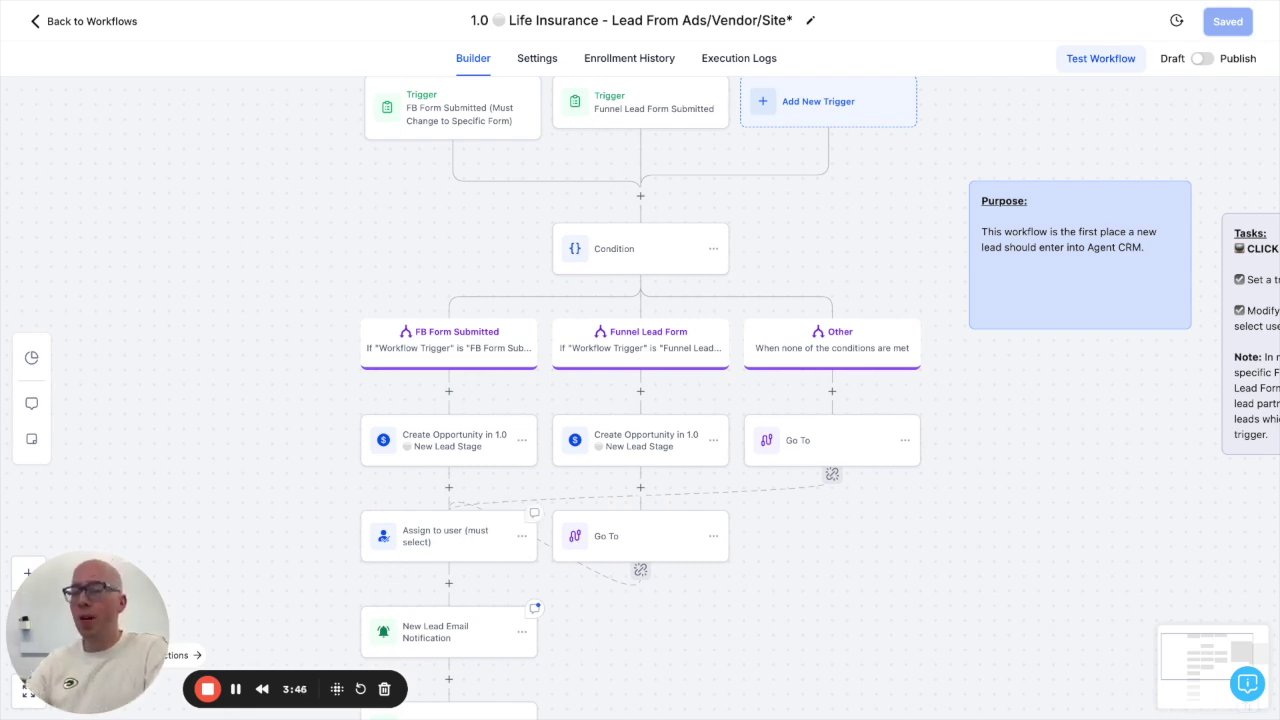
{"action": "scroll", "coordinate": [460, 500], "scroll_direction": "down", "scroll_amount": 2}
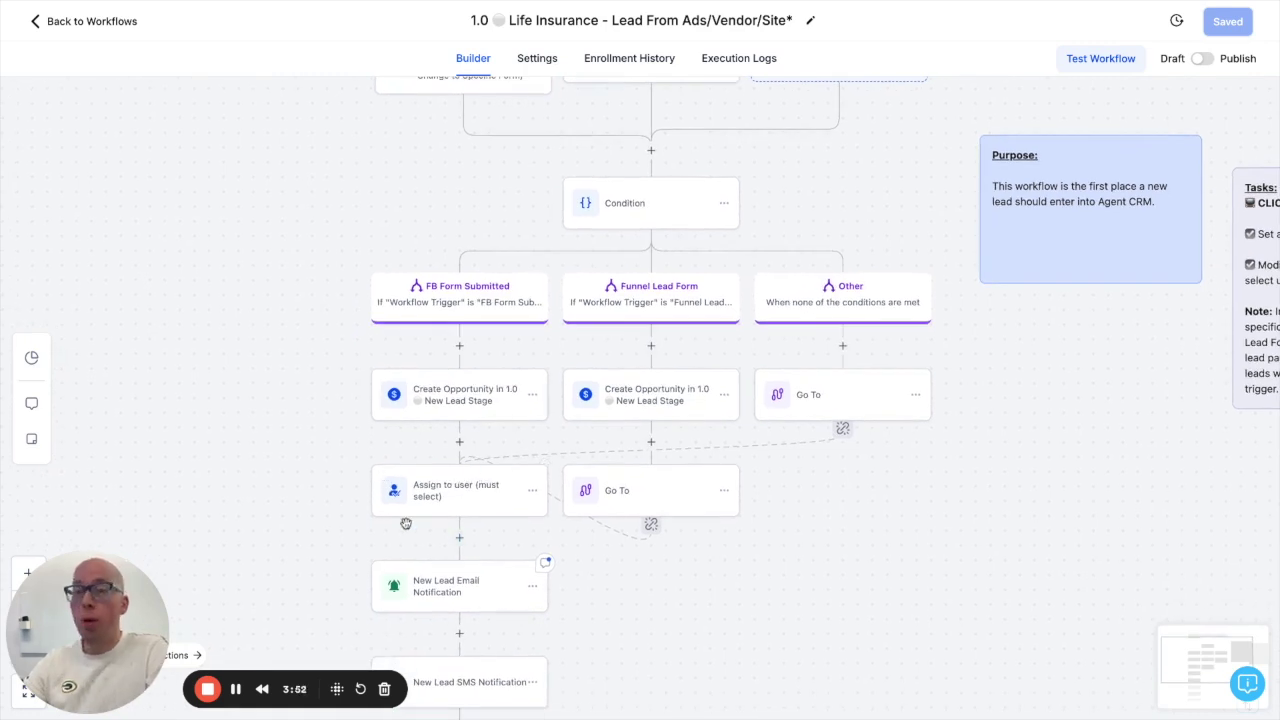
{"action": "scroll", "coordinate": [406, 523], "scroll_direction": "down", "scroll_amount": 3}
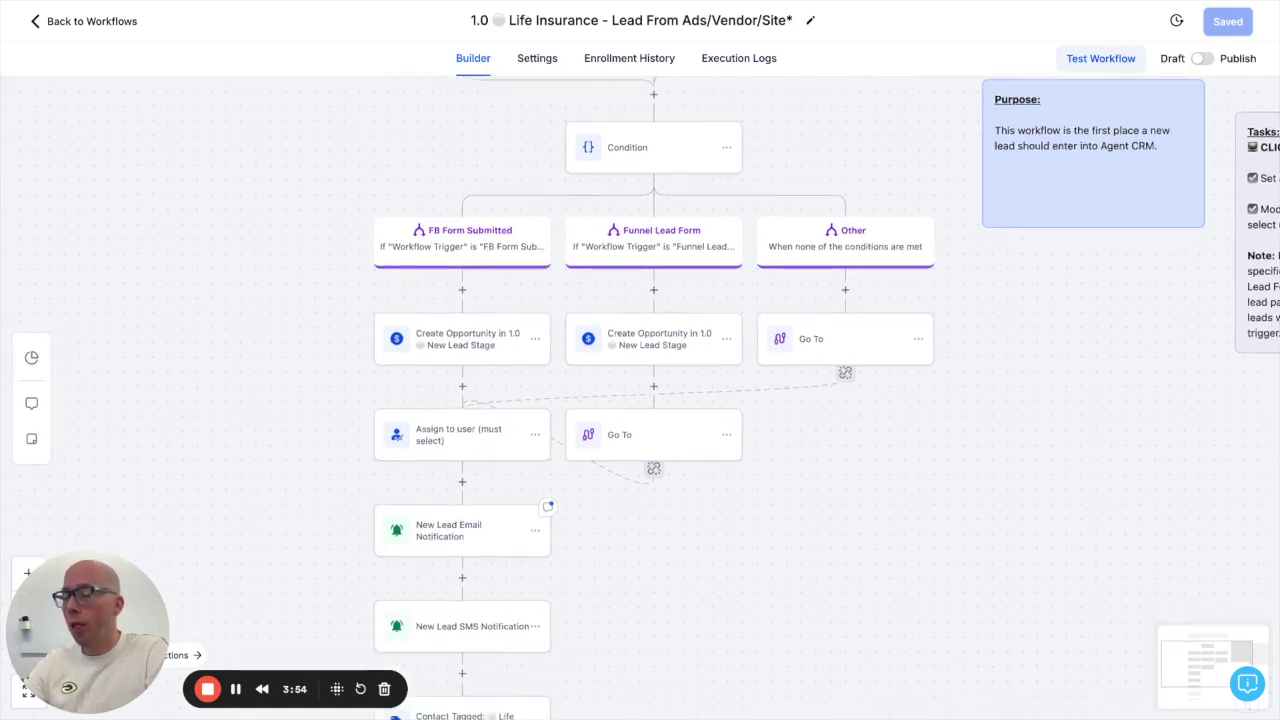
{"action": "scroll", "coordinate": [457, 509], "scroll_direction": "down", "scroll_amount": 10}
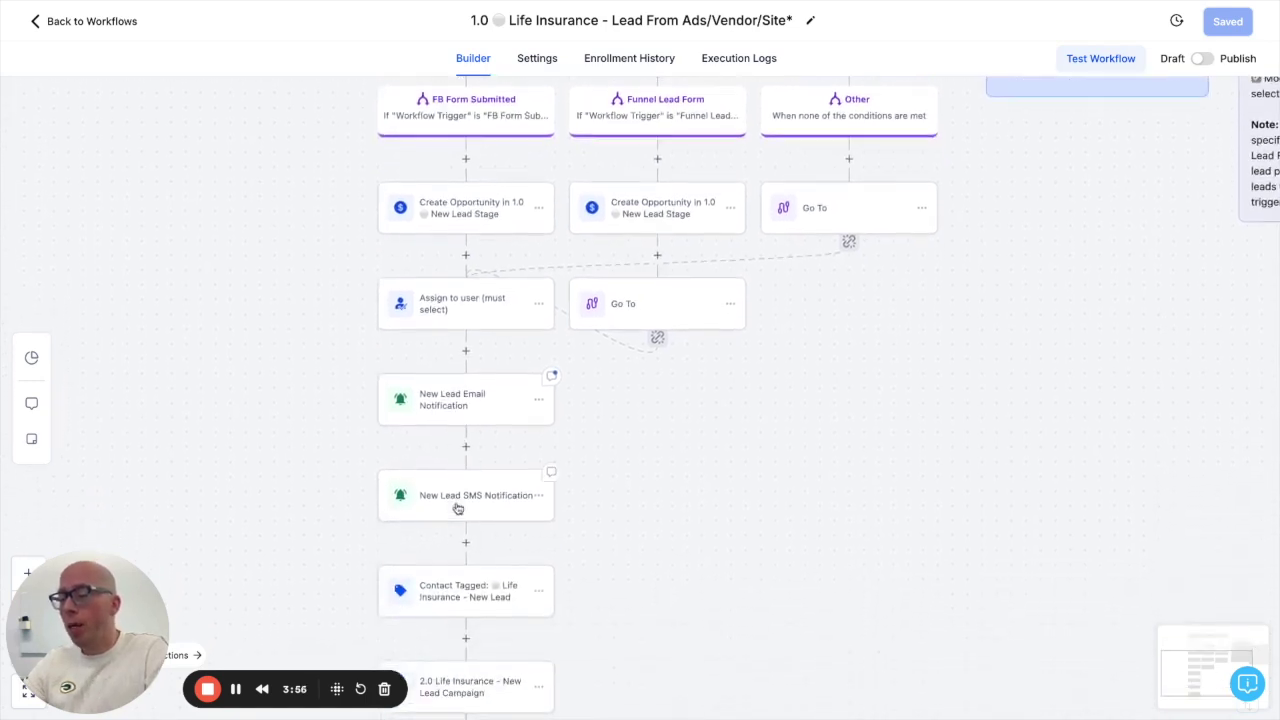
{"action": "scroll", "coordinate": [466, 388], "scroll_direction": "down", "scroll_amount": 1}
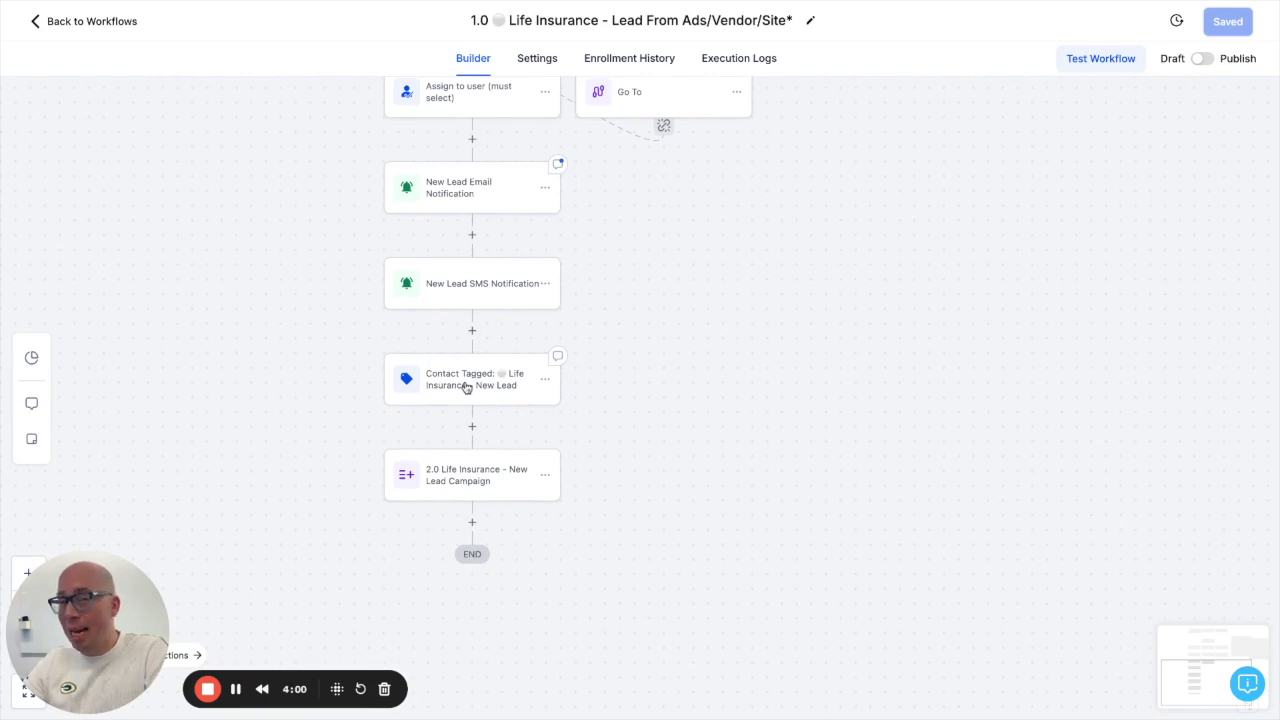
Step: Review the lead workflow's triggers and the Purpose and Tasks notes beside them
{"action": "scroll", "coordinate": [451, 483], "scroll_direction": "up", "scroll_amount": 3}
{"action": "scroll", "coordinate": [451, 483], "scroll_direction": "up", "scroll_amount": 13}
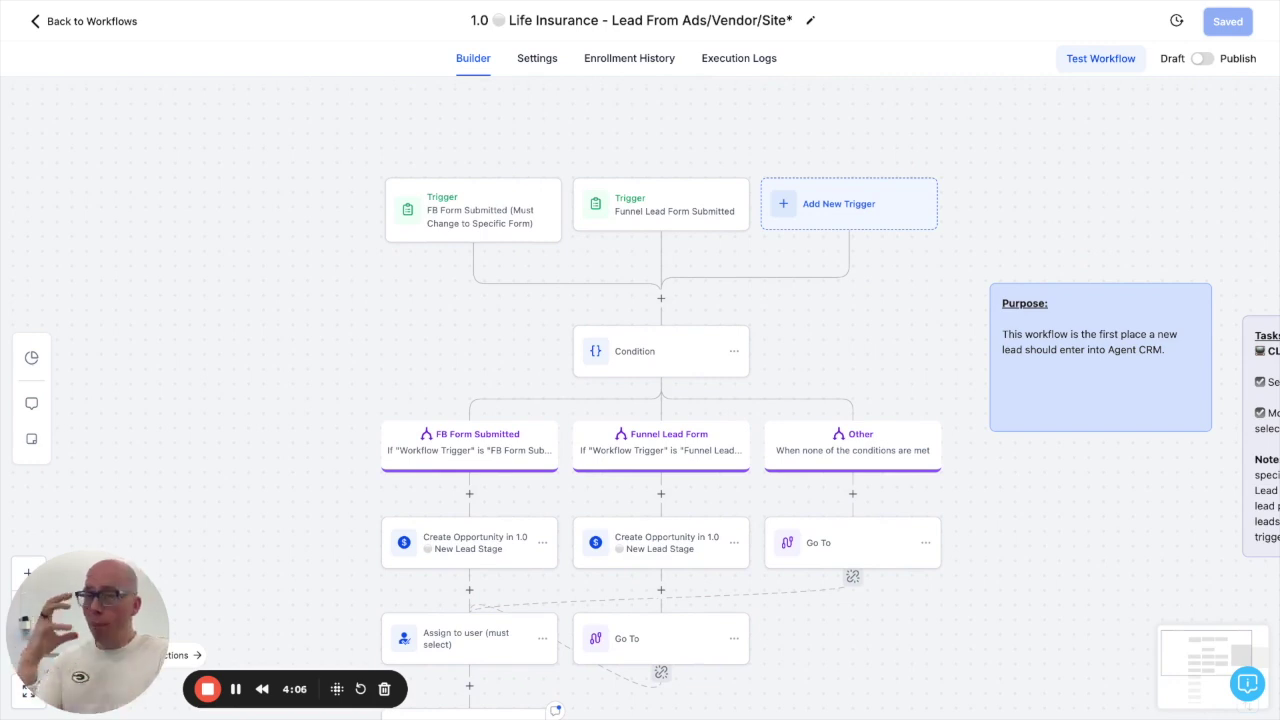
{"action": "scroll", "coordinate": [731, 383], "scroll_direction": "right", "scroll_amount": 5}
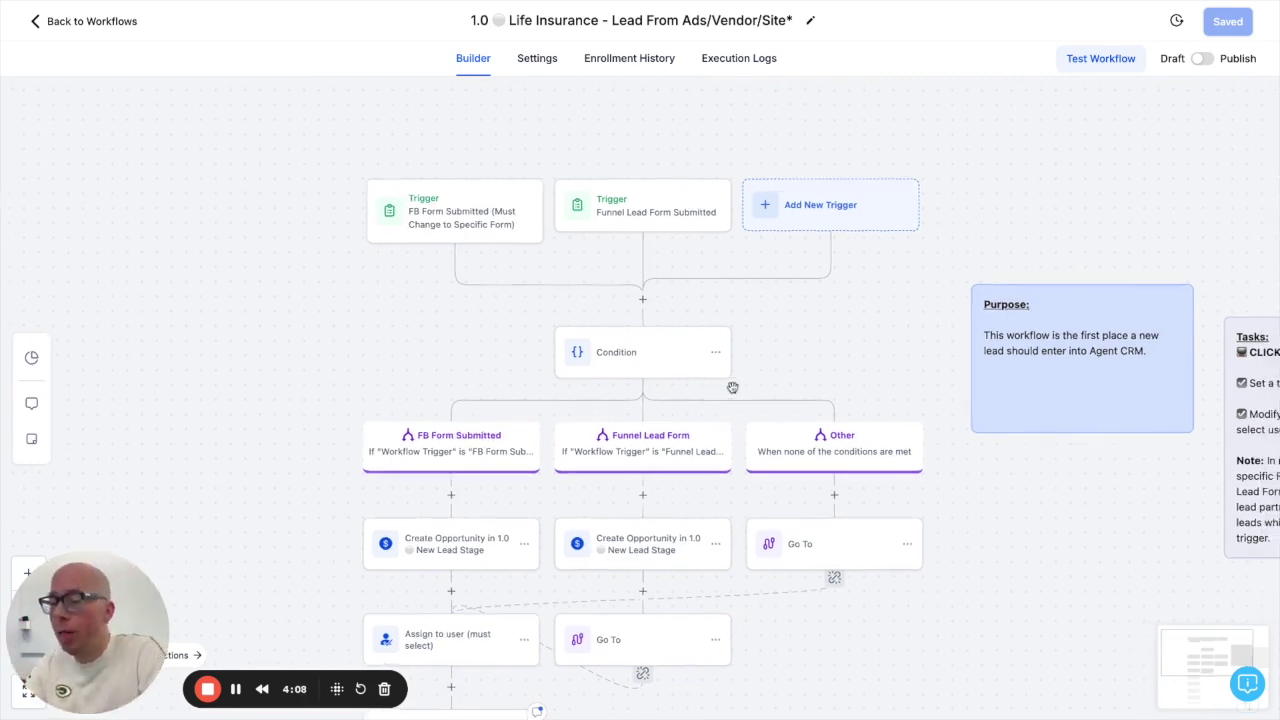
{"action": "scroll", "coordinate": [732, 387], "scroll_direction": "right", "scroll_amount": 2}
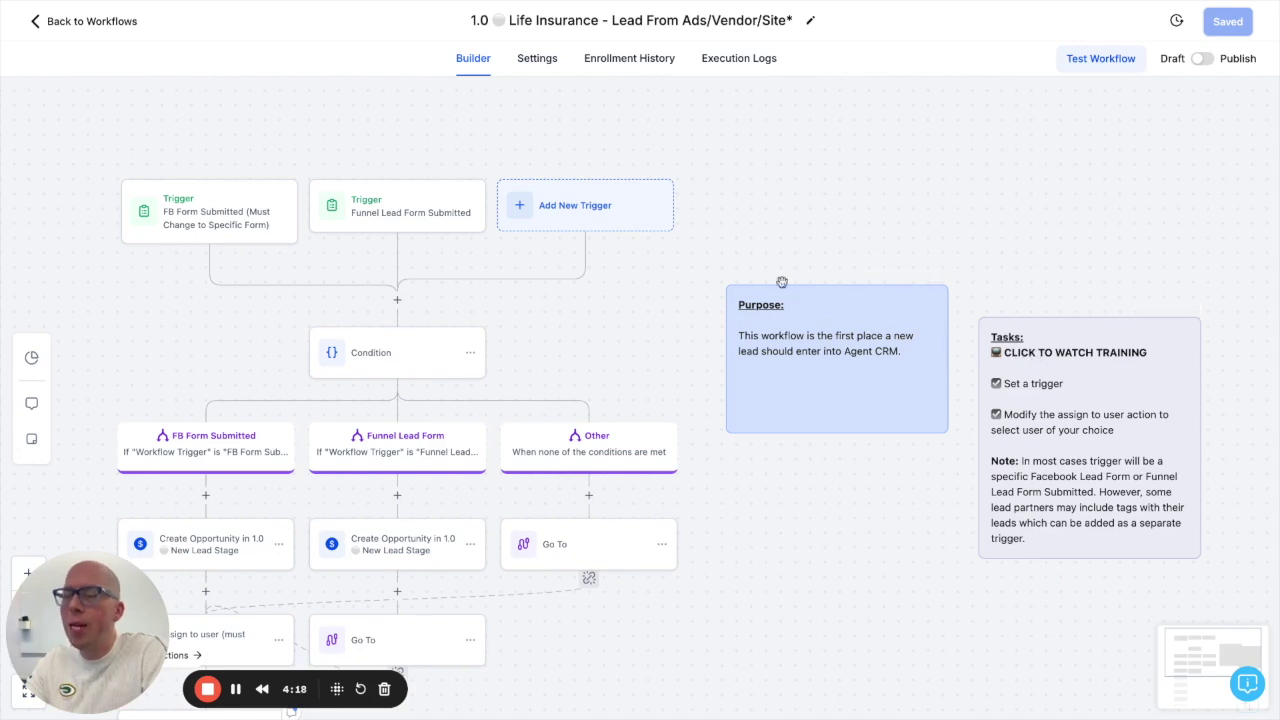
Step: Leave this workflow and open the 2.0 Life Insurance - New Lead Campaign workflow from the 2.0 Life Insurance - New Lead folder
{"action": "left_click", "coordinate": [70, 22]}
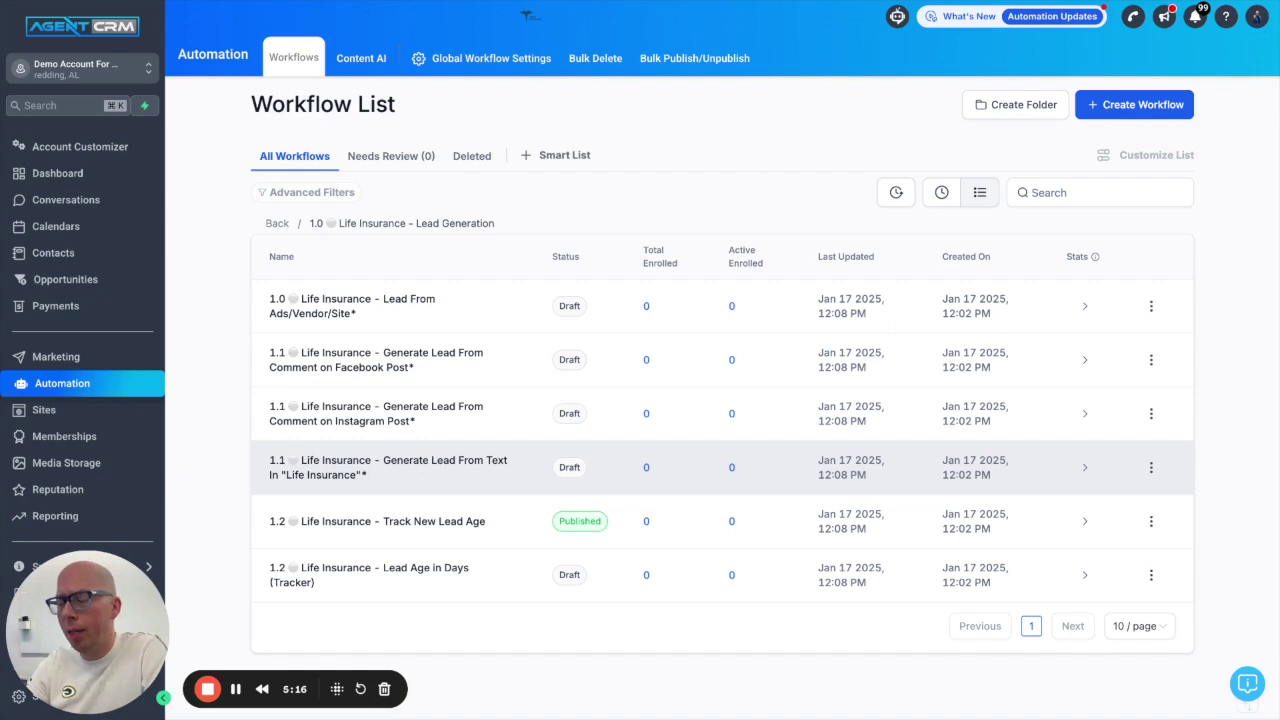
{"action": "left_click", "coordinate": [277, 224]}
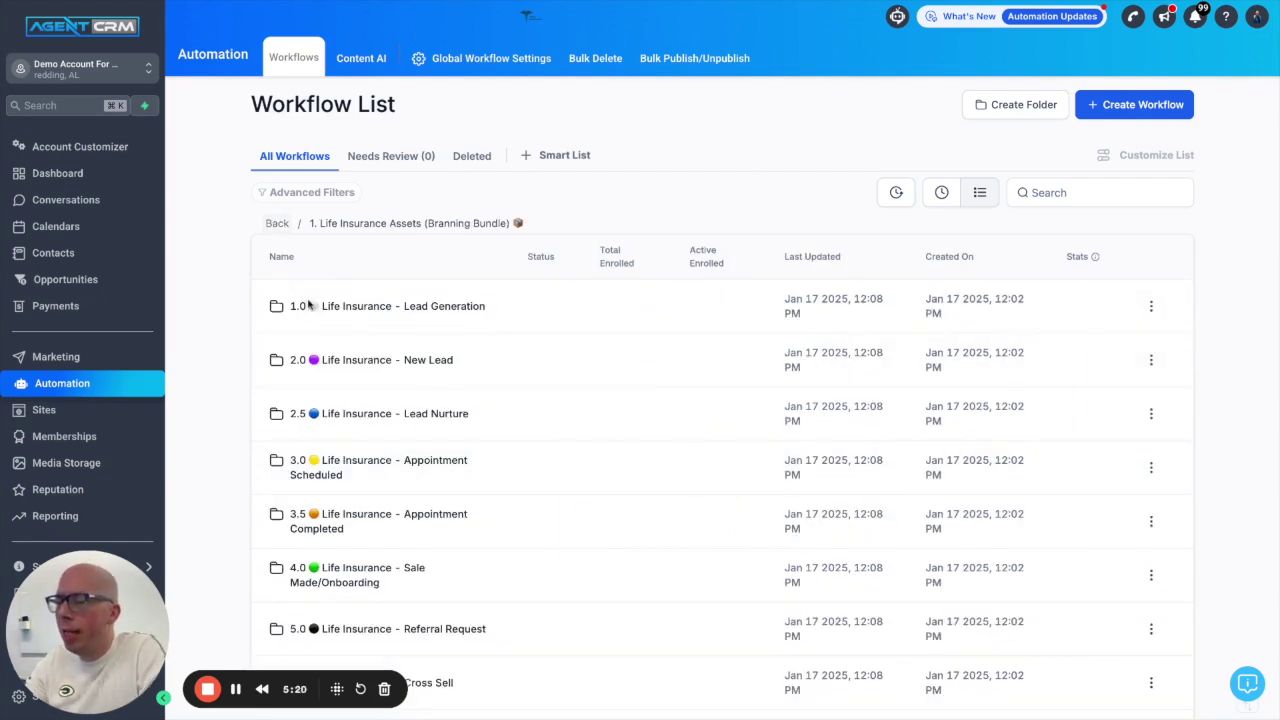
{"action": "left_click", "coordinate": [334, 362]}
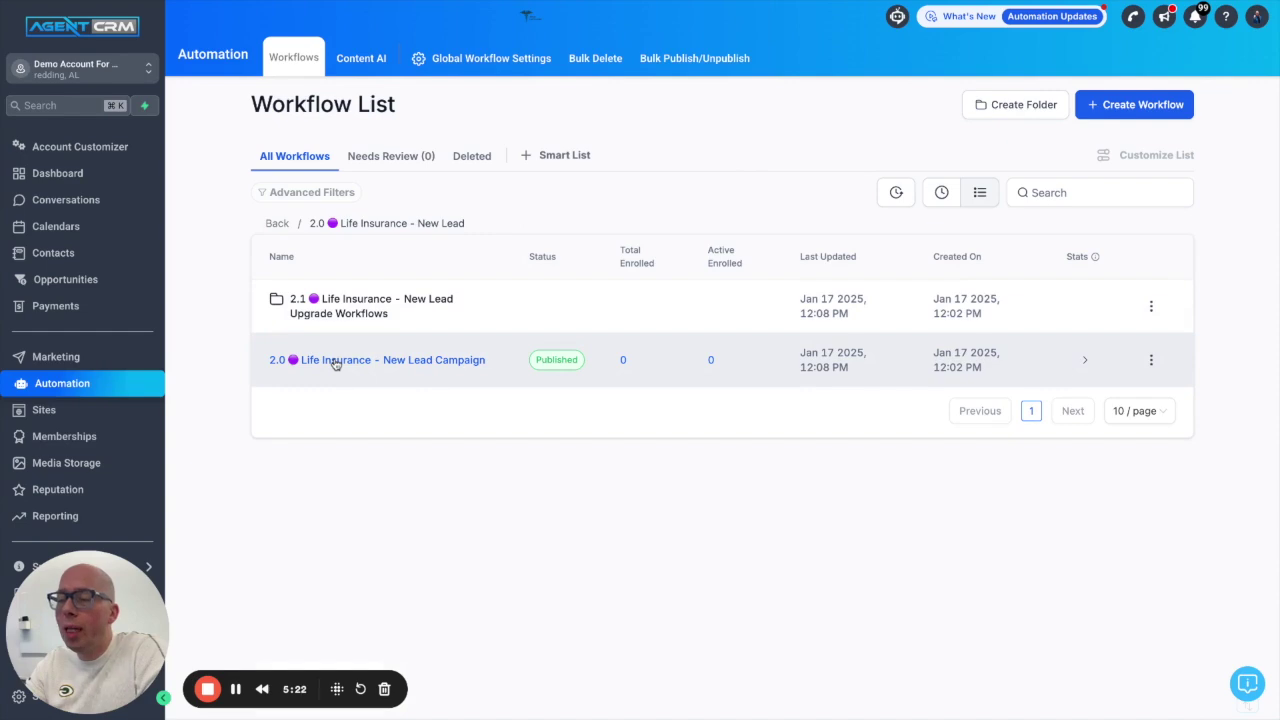
{"action": "left_click", "coordinate": [335, 364]}
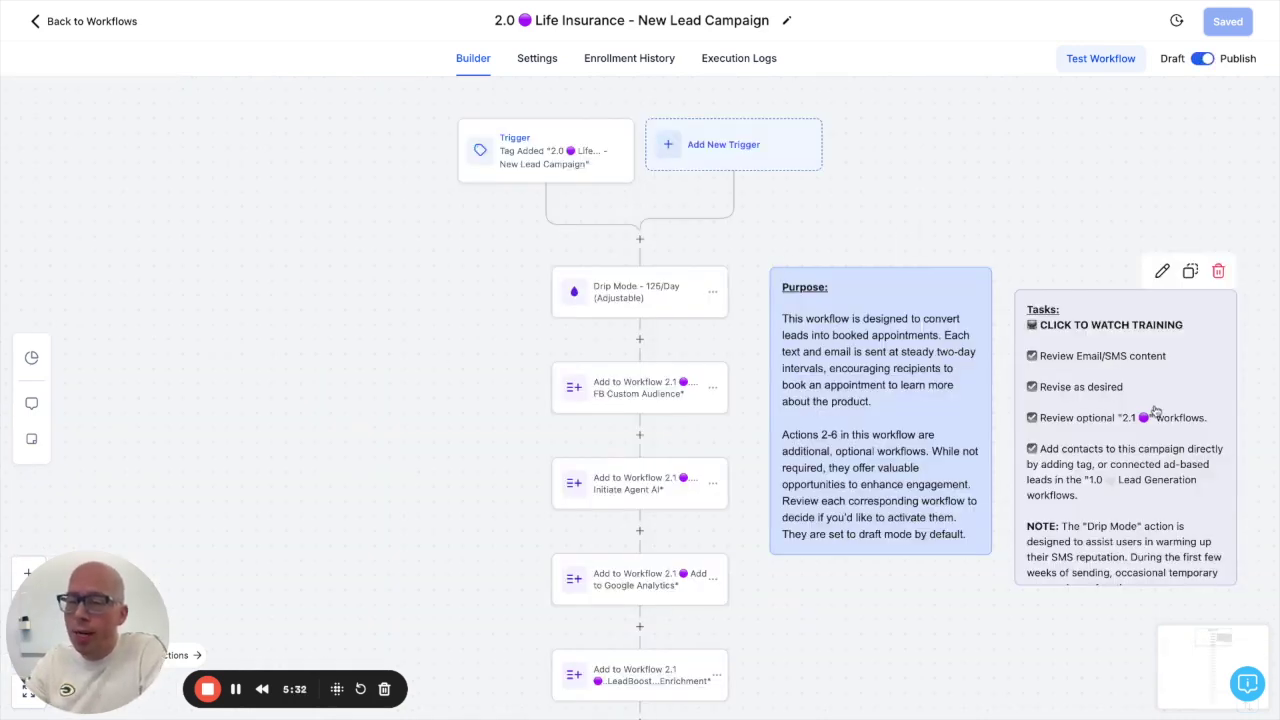
Step: Examine the New Lead Campaign's sequence from the drip mode and optional 2.1 workflows through its emails, SMS messages and waits
{"action": "scroll", "coordinate": [455, 349], "scroll_direction": "down", "scroll_amount": 1}
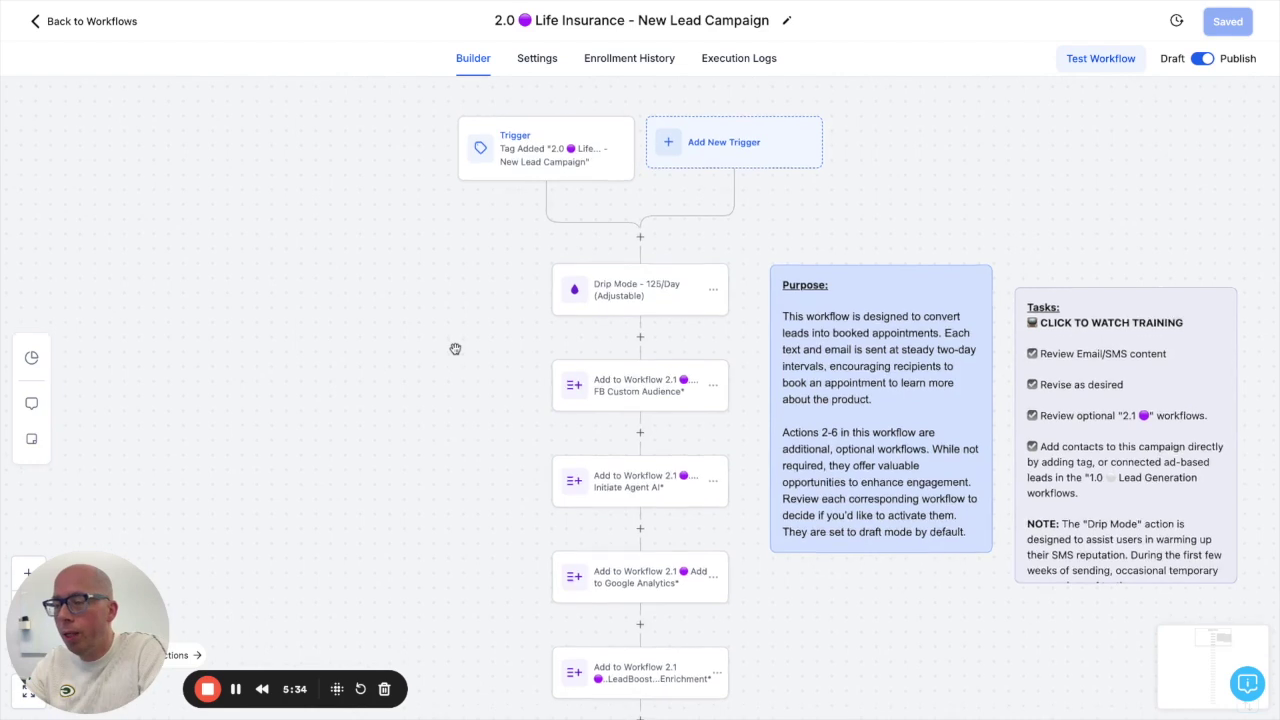
{"action": "scroll", "coordinate": [455, 349], "scroll_direction": "down", "scroll_amount": 2}
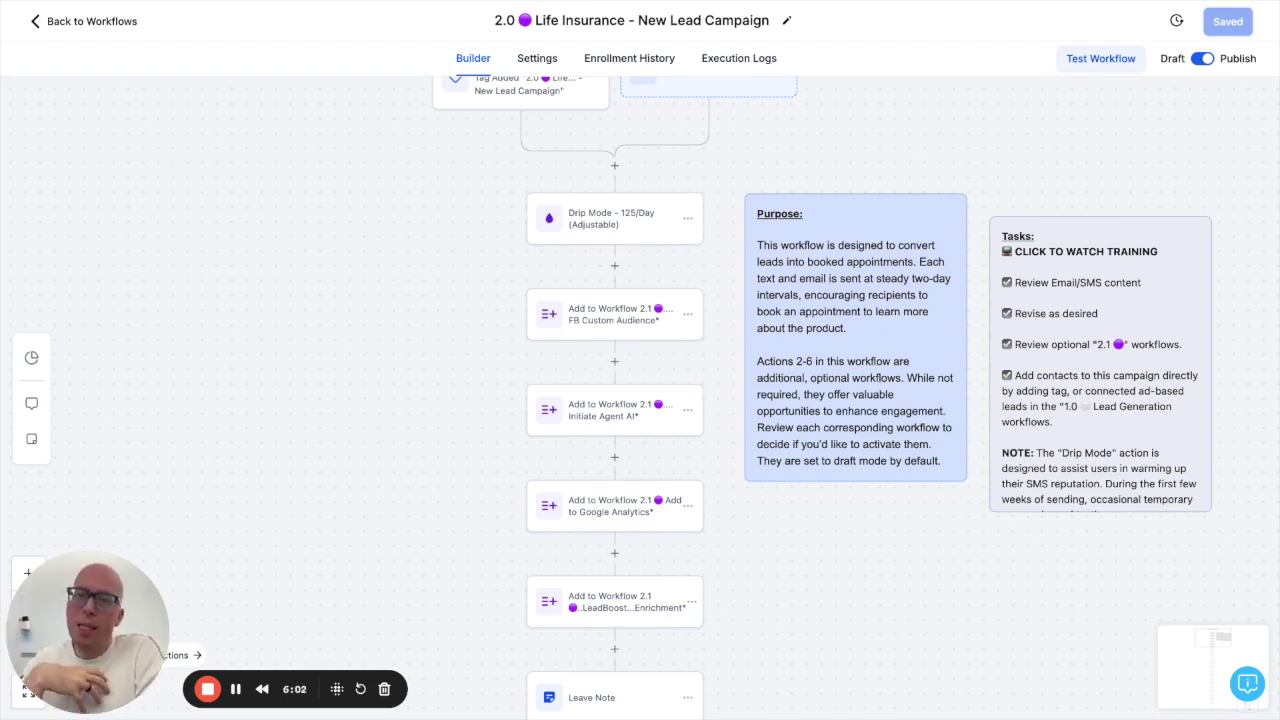
{"action": "scroll", "coordinate": [640, 400], "scroll_direction": "down", "scroll_amount": 3}
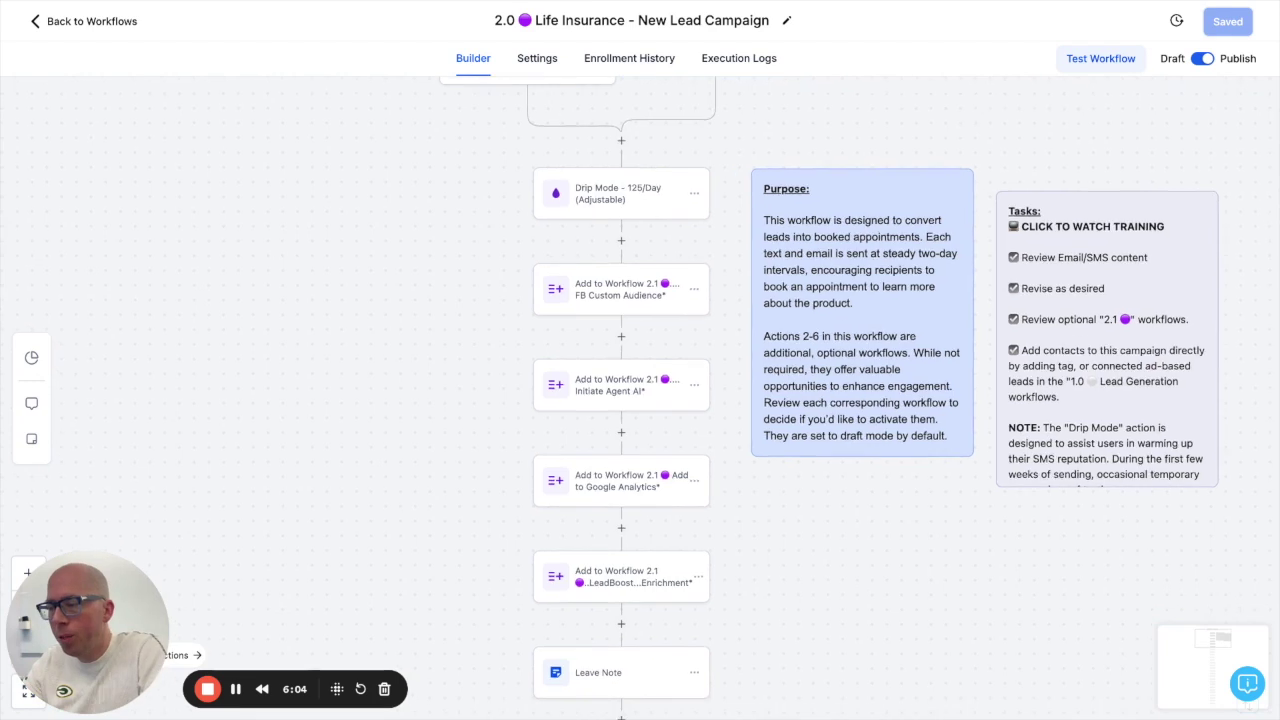
{"action": "scroll", "coordinate": [470, 347], "scroll_direction": "down", "scroll_amount": 6}
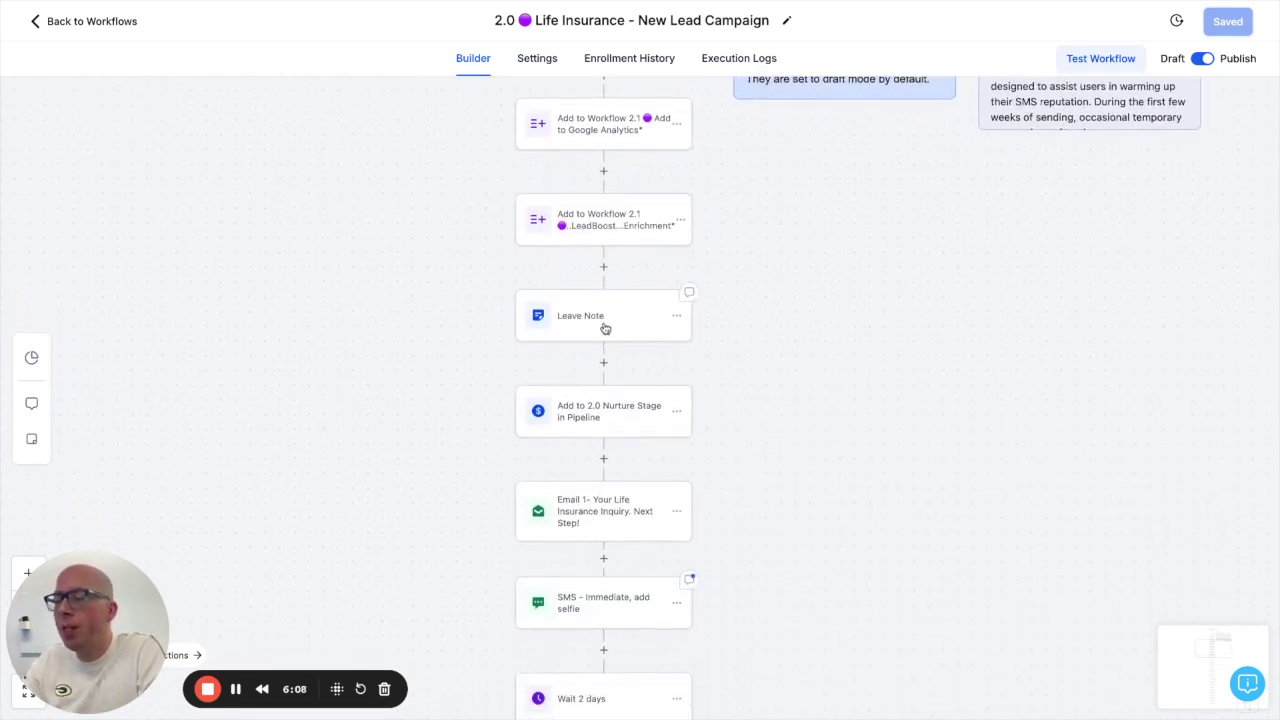
{"action": "scroll", "coordinate": [478, 297], "scroll_direction": "down", "scroll_amount": 1}
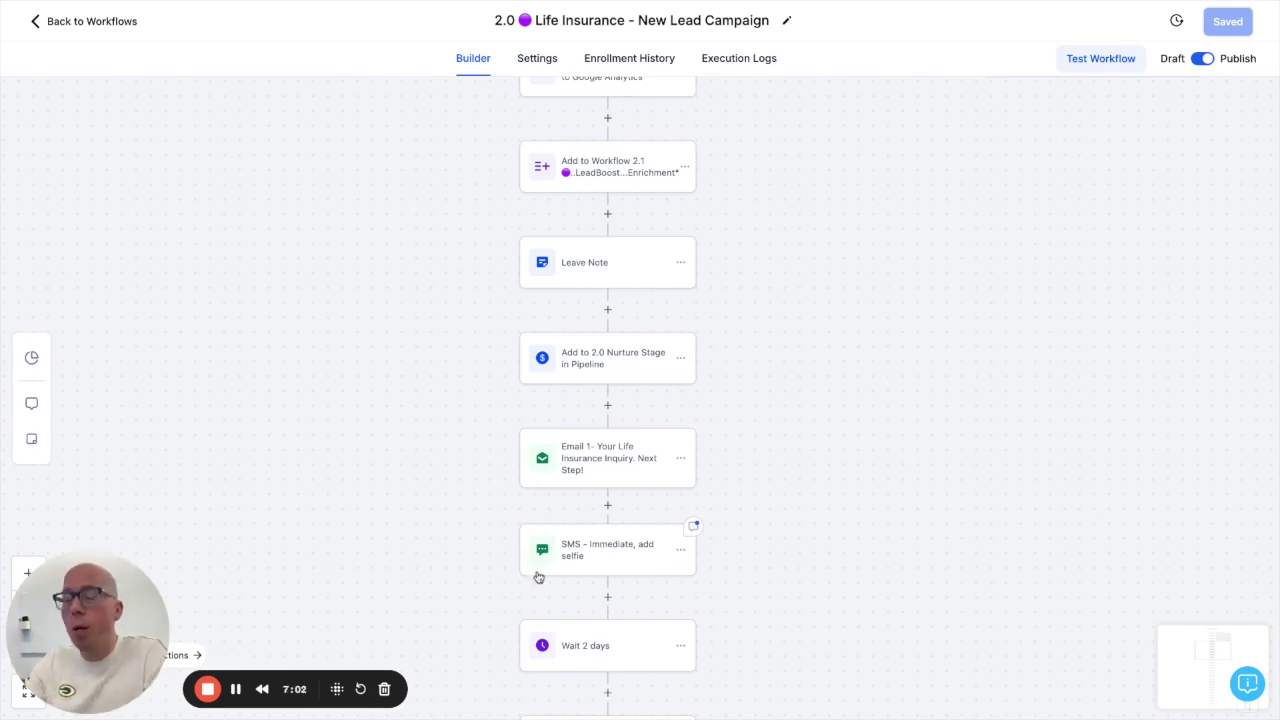
{"action": "scroll", "coordinate": [537, 581], "scroll_direction": "down", "scroll_amount": 5}
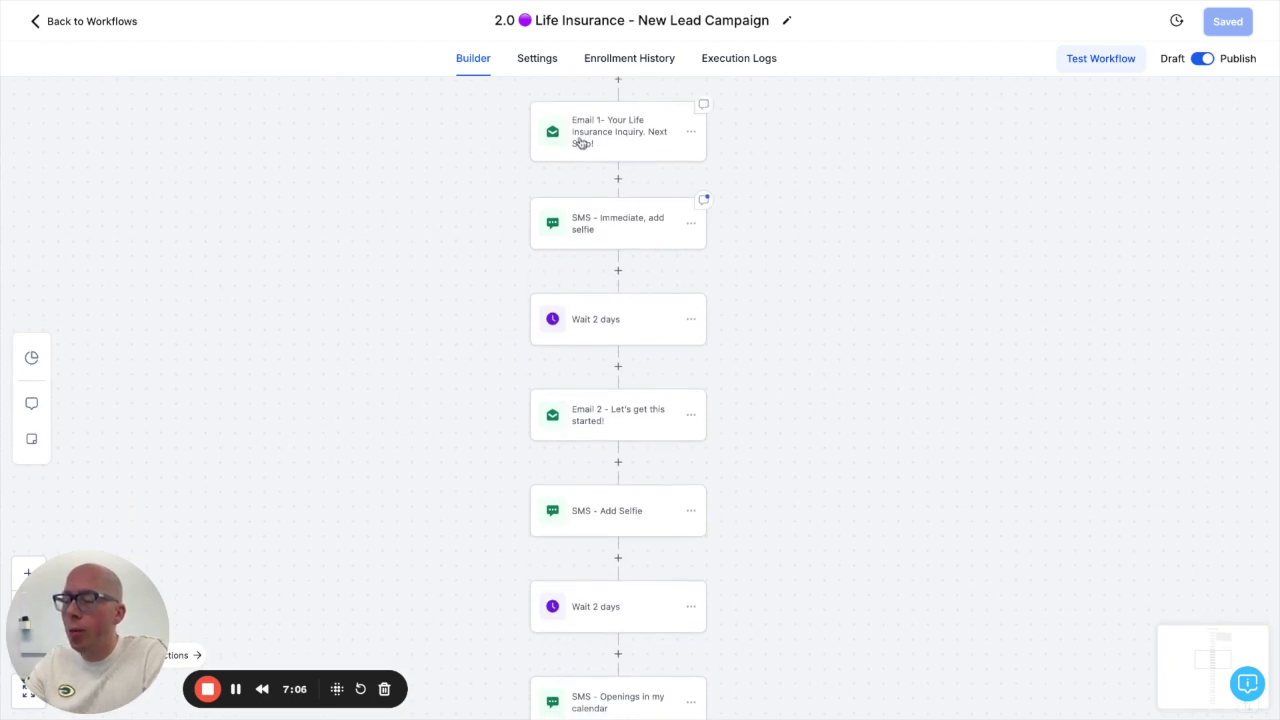
{"action": "scroll", "coordinate": [612, 588], "scroll_direction": "down", "scroll_amount": 3}
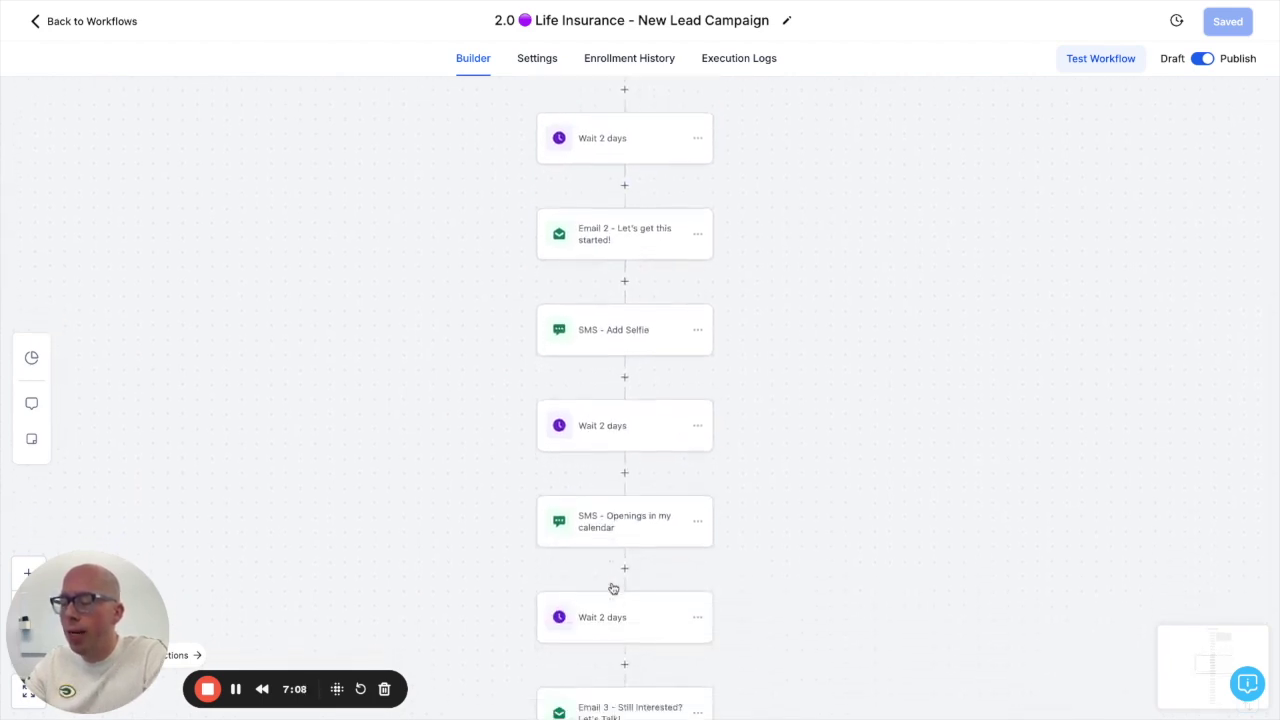
{"action": "scroll", "coordinate": [613, 588], "scroll_direction": "down", "scroll_amount": 1}
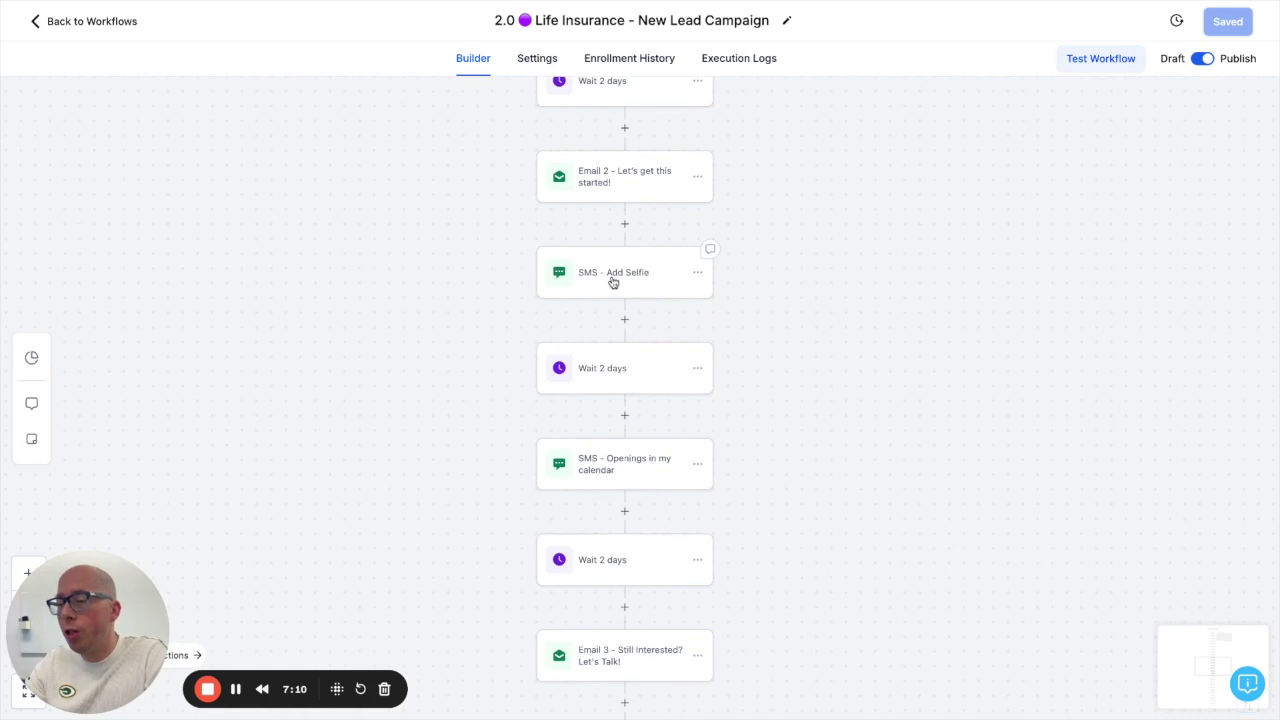
{"action": "left_click", "coordinate": [710, 251]}
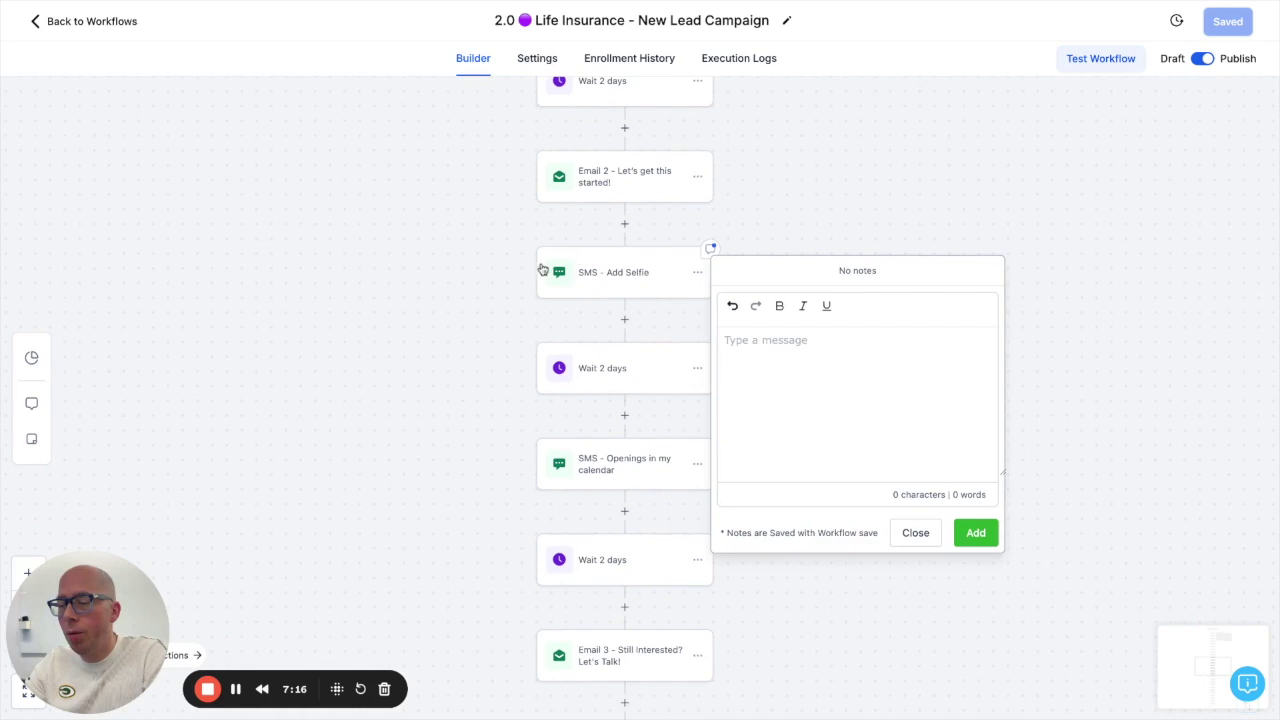
{"action": "left_click", "coordinate": [587, 271]}
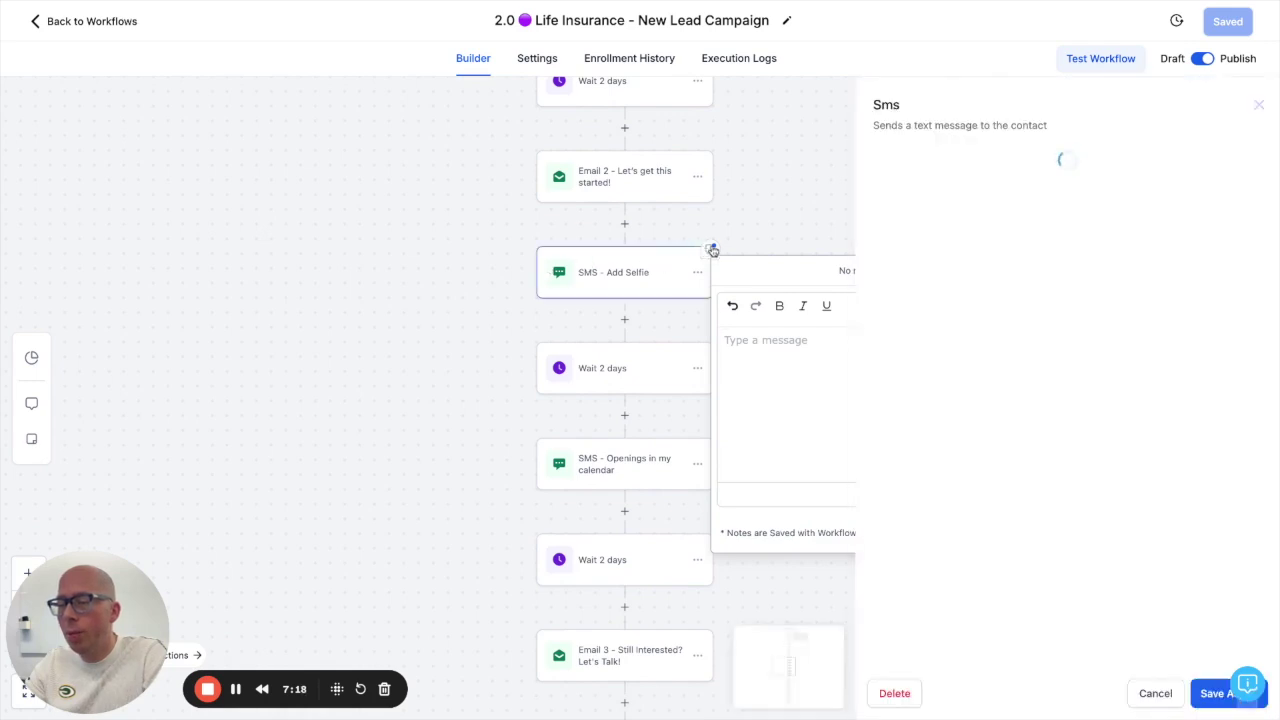
{"action": "left_click", "coordinate": [1150, 692]}
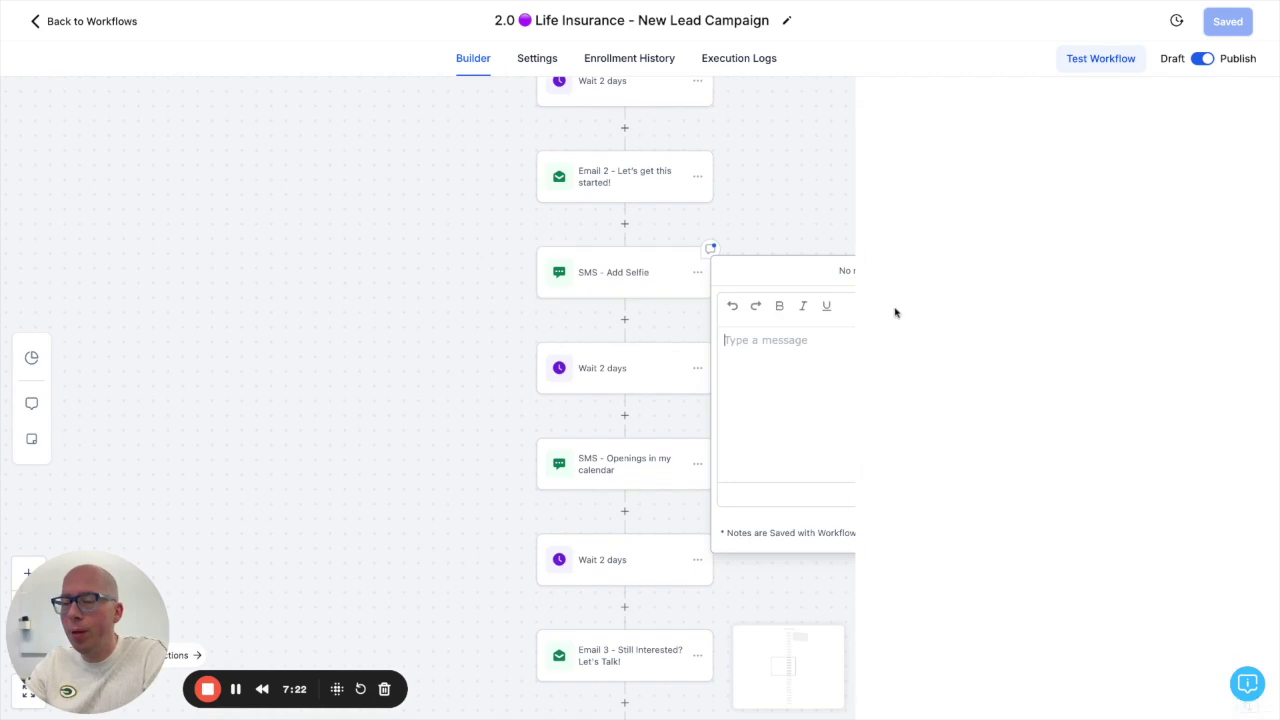
{"action": "left_click", "coordinate": [706, 254]}
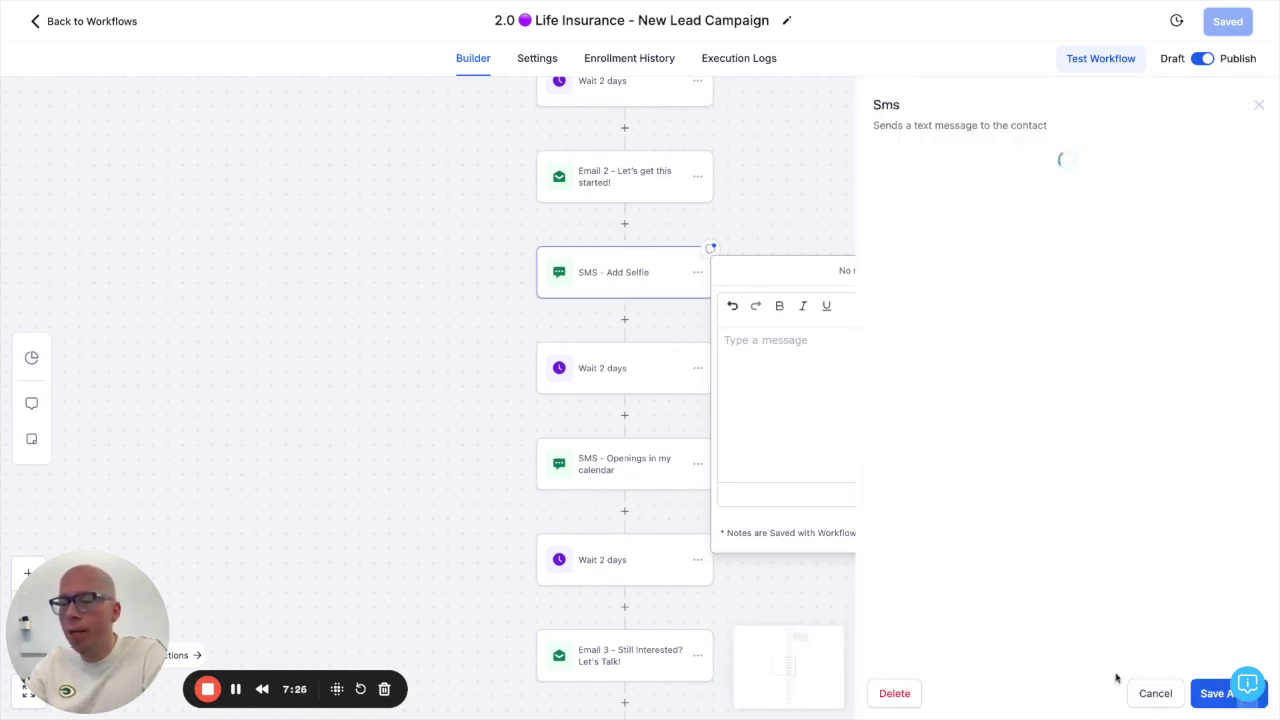
{"action": "left_click", "coordinate": [1155, 692]}
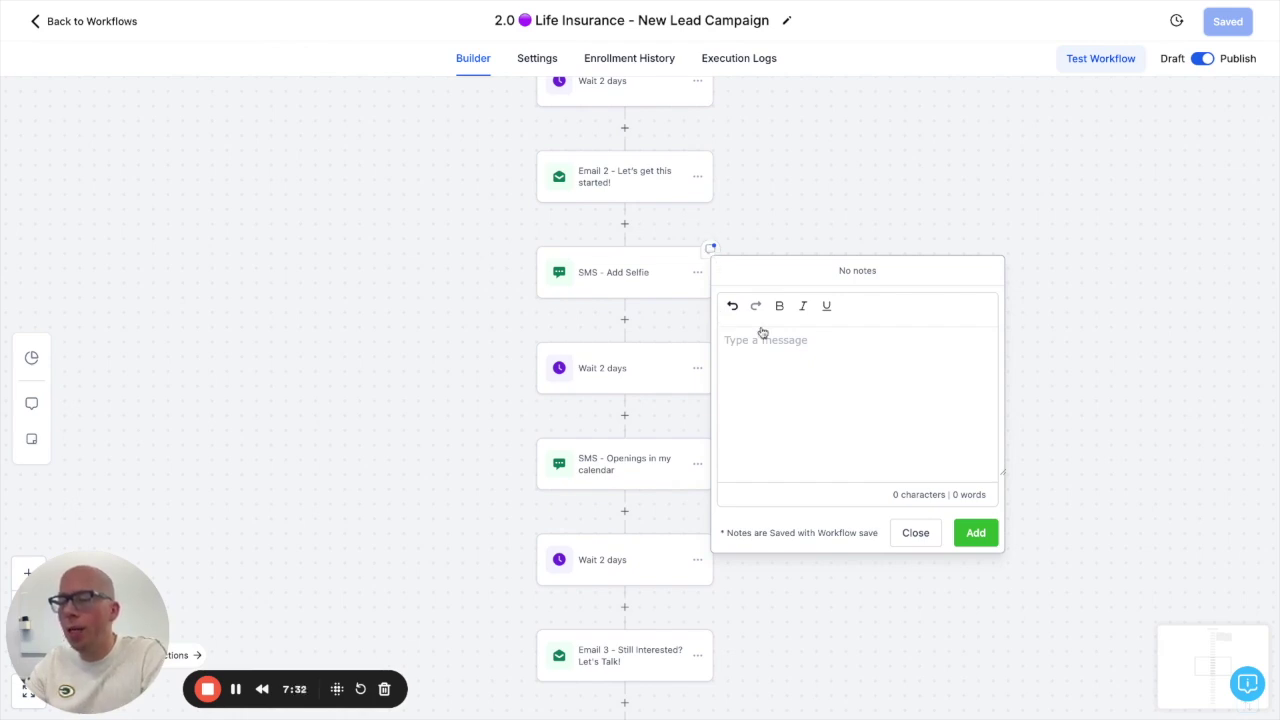
{"action": "left_click", "coordinate": [915, 535]}
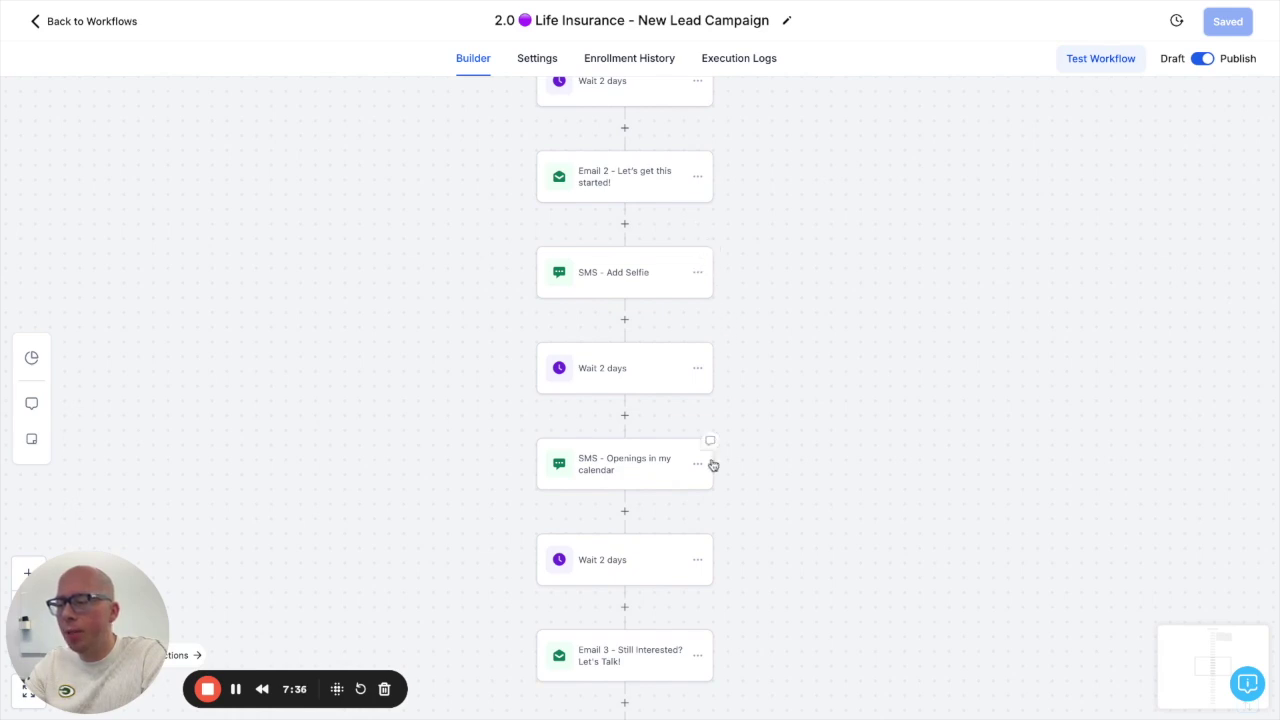
Step: Examine the rest of the New Lead Campaign through its final nurture-sequence action and return to the workflow list
{"action": "scroll", "coordinate": [711, 466], "scroll_direction": "down", "scroll_amount": 2}
{"action": "scroll", "coordinate": [711, 464], "scroll_direction": "down", "scroll_amount": 8}
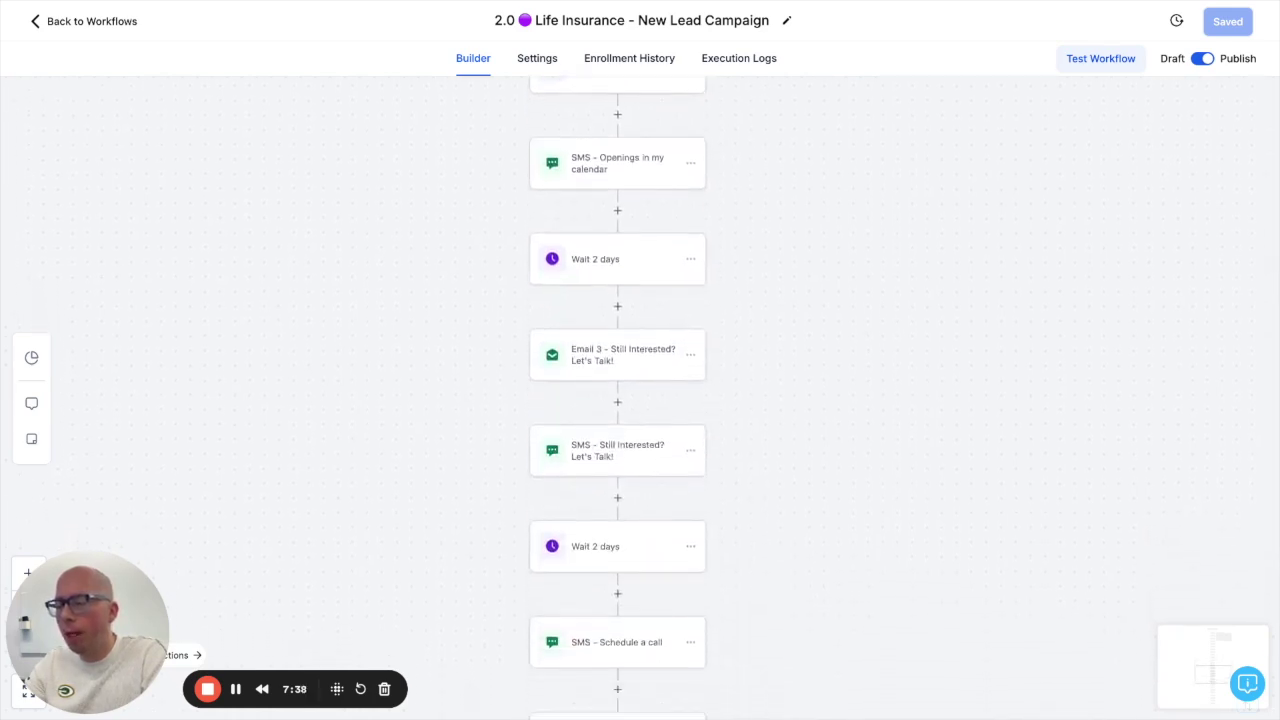
{"action": "scroll", "coordinate": [711, 464], "scroll_direction": "down", "scroll_amount": 11}
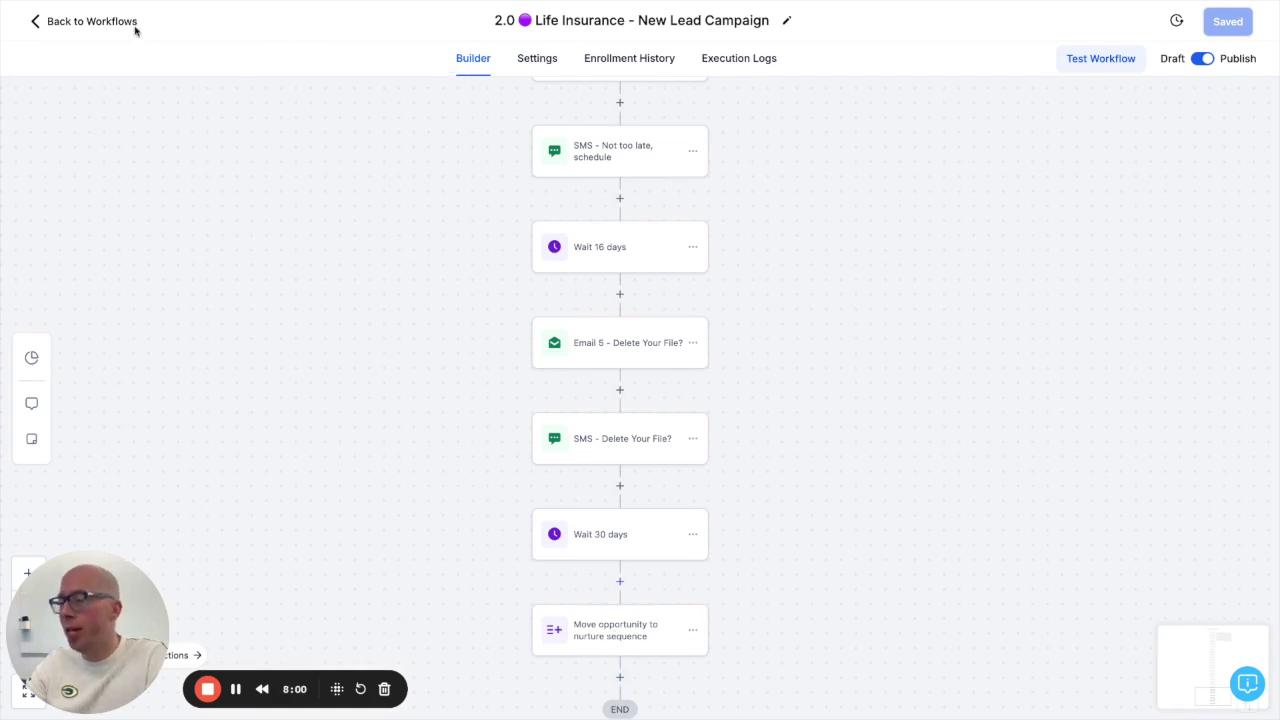
{"action": "left_click", "coordinate": [66, 27]}
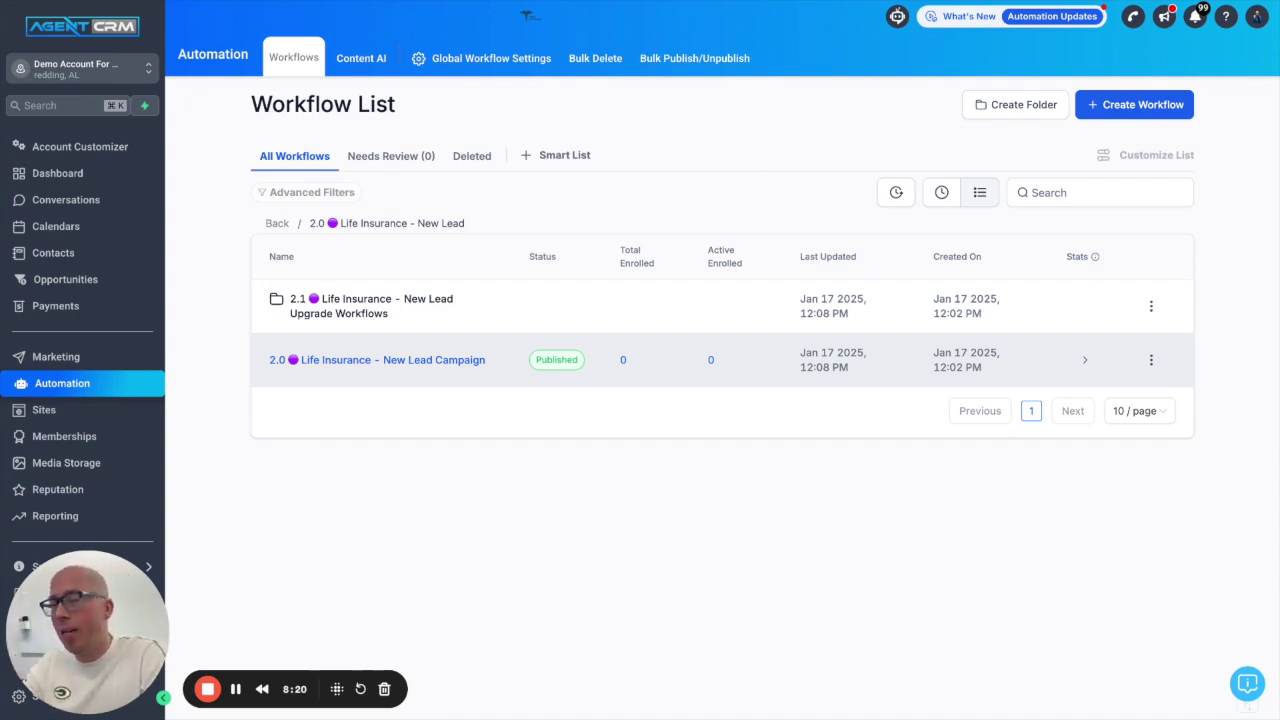
Step: Review the 2.1 Life Insurance - New Lead Upgrade Workflows folder and go back to the Life Insurance Assets (Branning Bundle) folder
{"action": "left_click", "coordinate": [363, 317]}
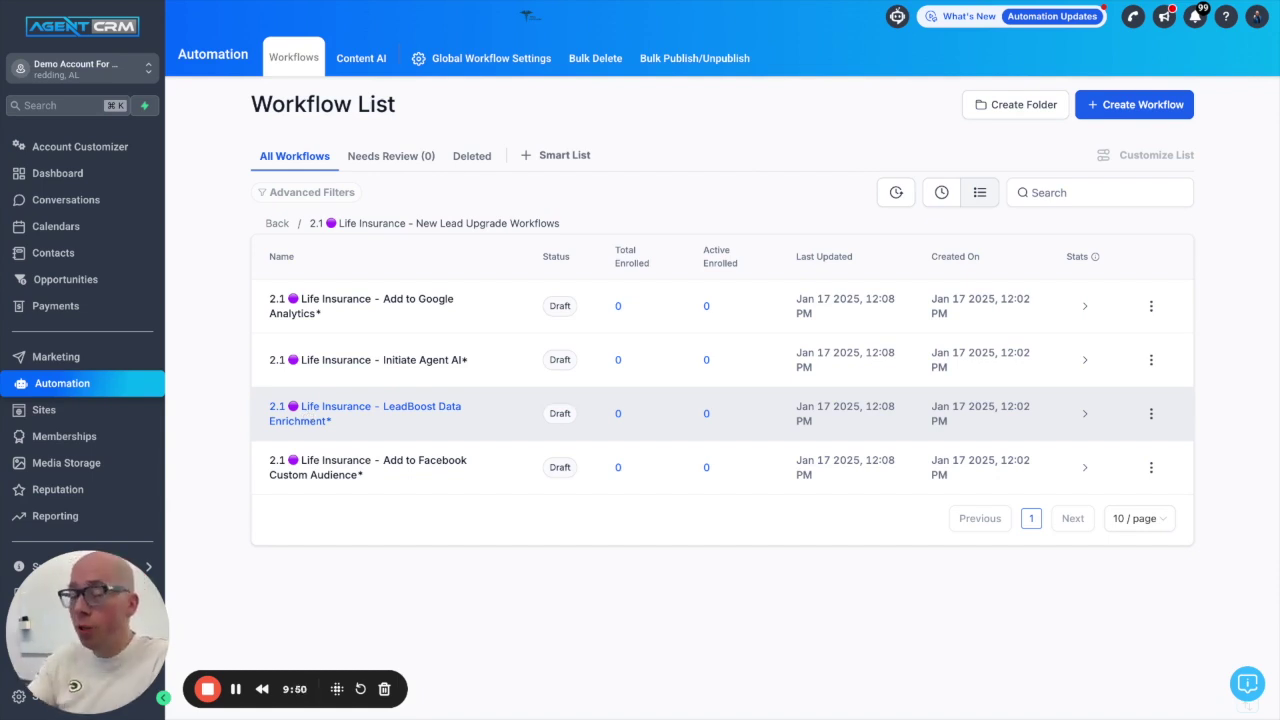
{"action": "left_click", "coordinate": [278, 224]}
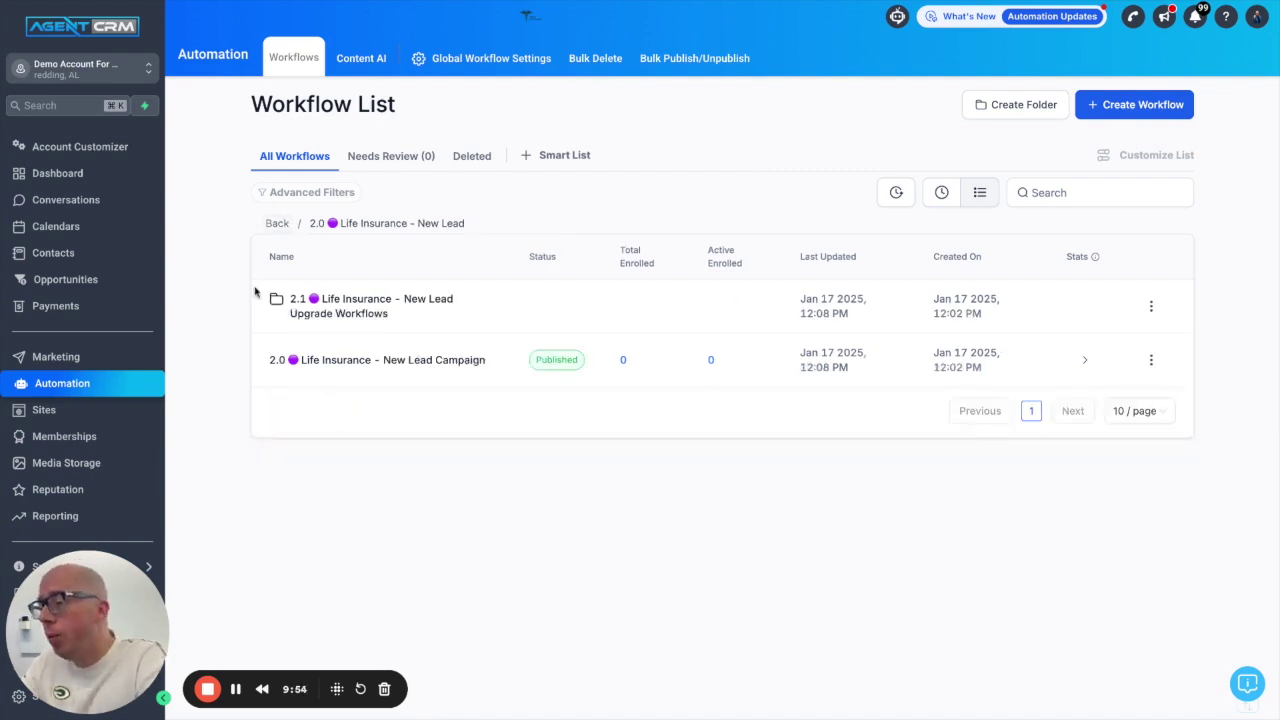
{"action": "left_click", "coordinate": [277, 228]}
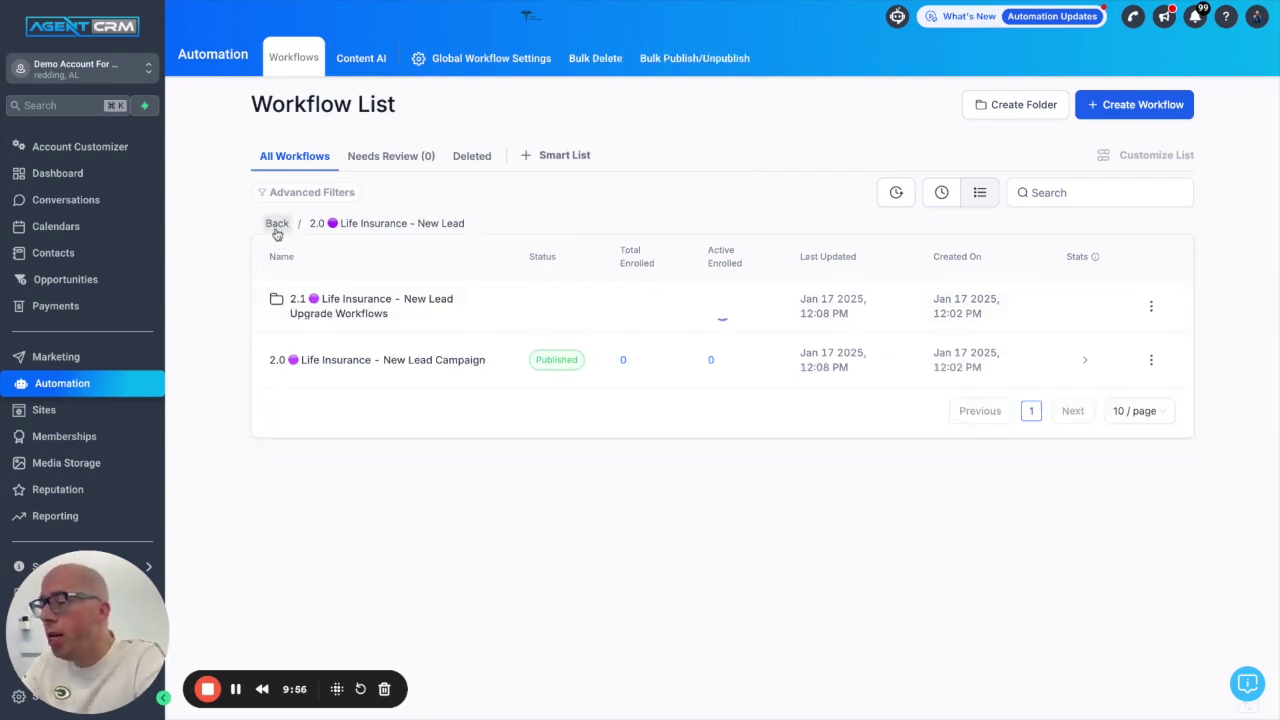
Step: Open the 3.0 Life Insurance - Appointment Reminders workflow from the 3.0 Life Insurance - Appointment Scheduled folder
{"action": "scroll", "coordinate": [222, 370], "scroll_direction": "down", "scroll_amount": 1}
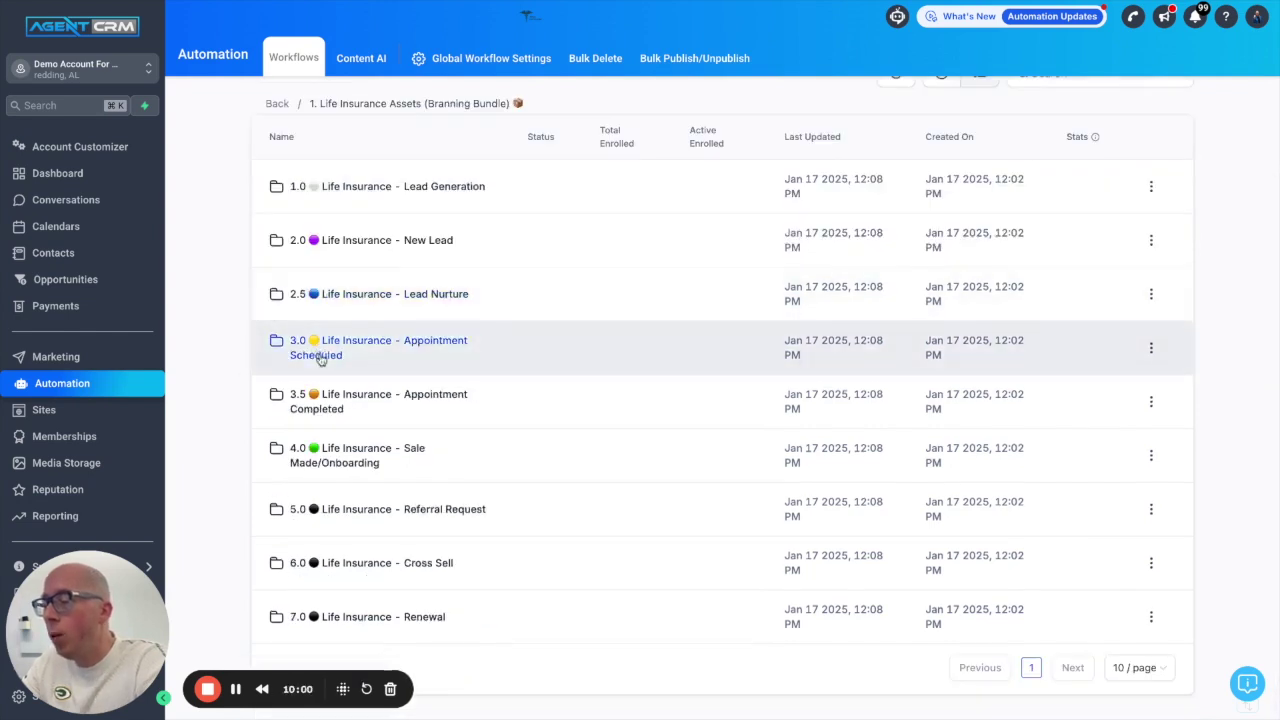
{"action": "left_click", "coordinate": [320, 355]}
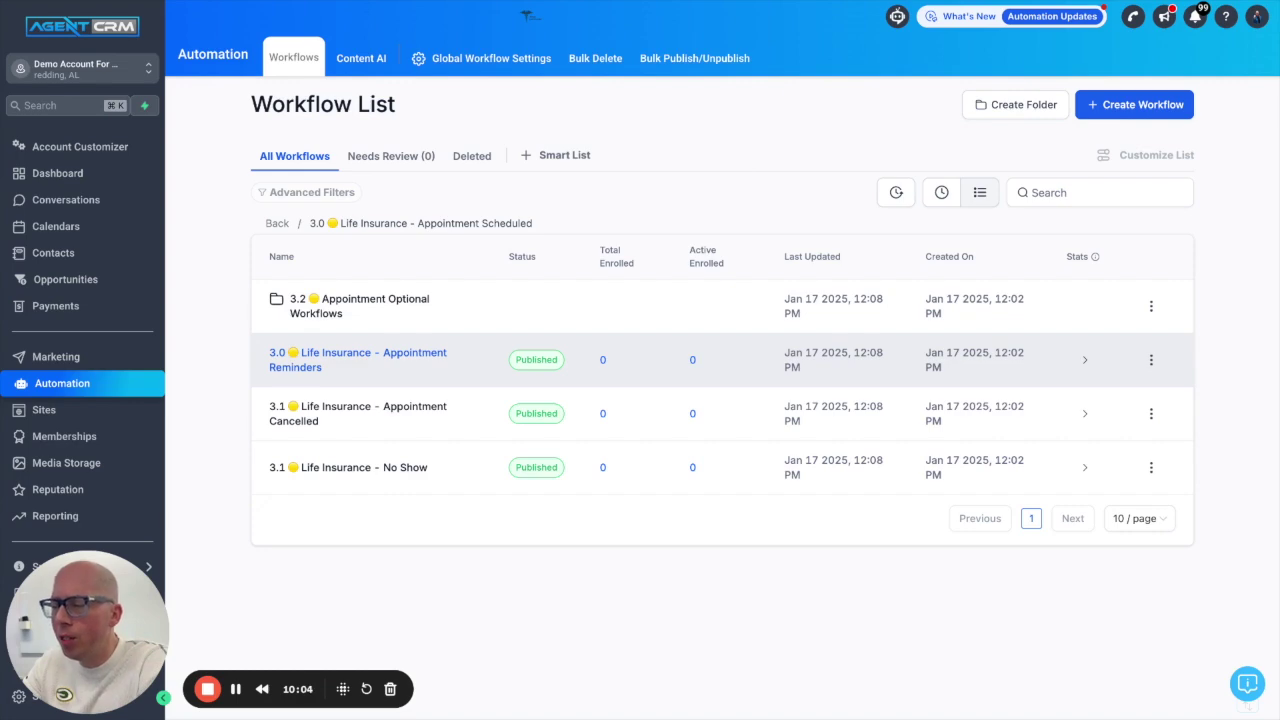
{"action": "left_click", "coordinate": [320, 359]}
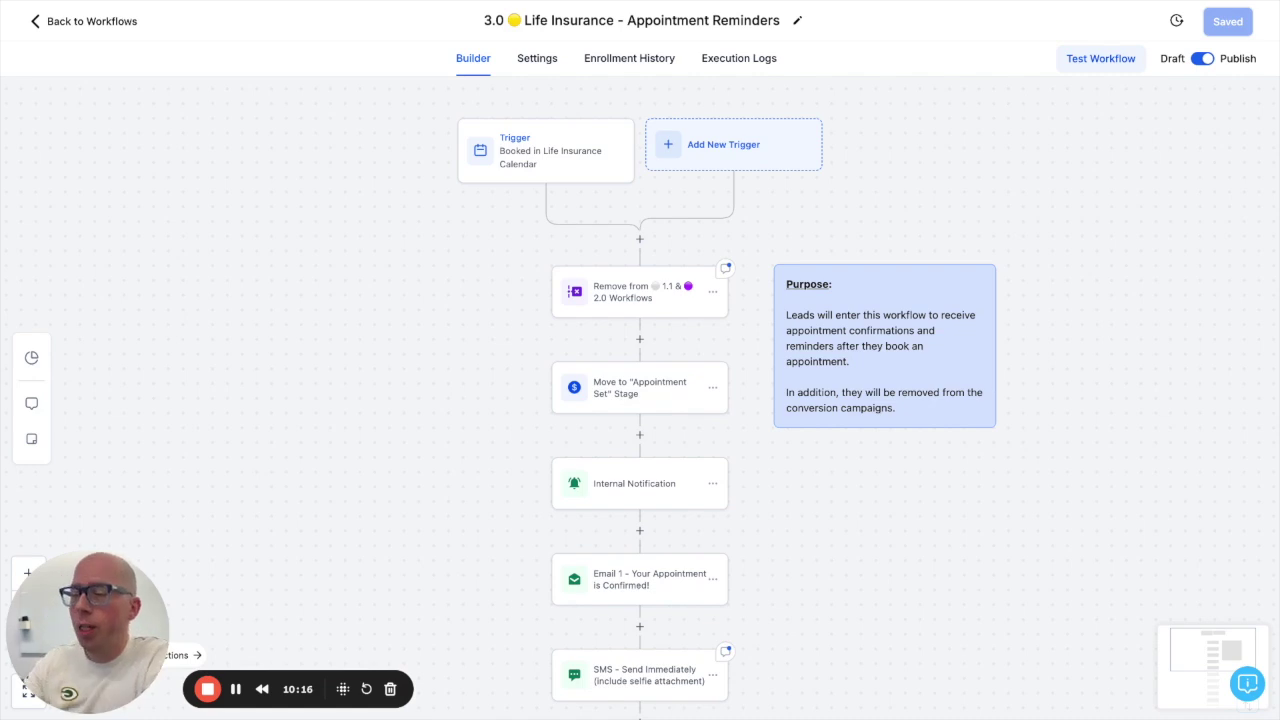
Step: Examine the Appointment Reminders workflow's confirmation and reminder messages and waits through to the end, and leave the workflow
{"action": "scroll", "coordinate": [505, 510], "scroll_direction": "down", "scroll_amount": 2}
{"action": "scroll", "coordinate": [507, 515], "scroll_direction": "down", "scroll_amount": 5}
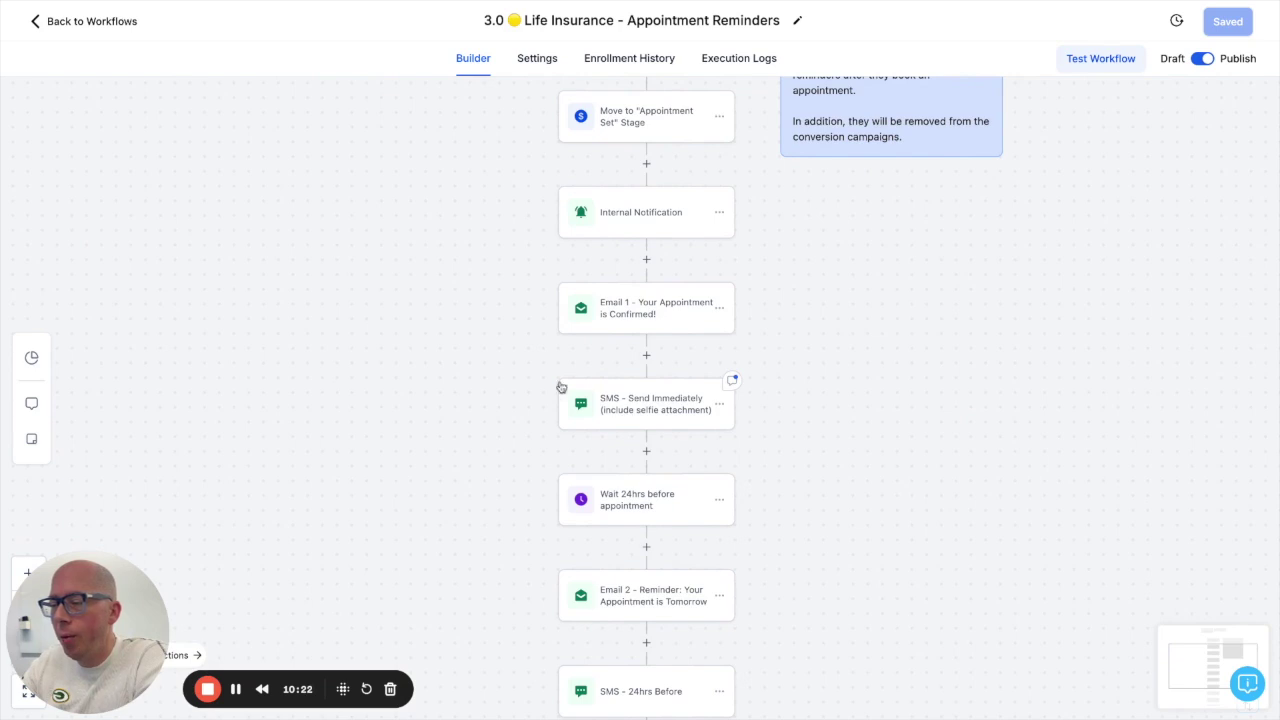
{"action": "scroll", "coordinate": [523, 383], "scroll_direction": "down", "scroll_amount": 2}
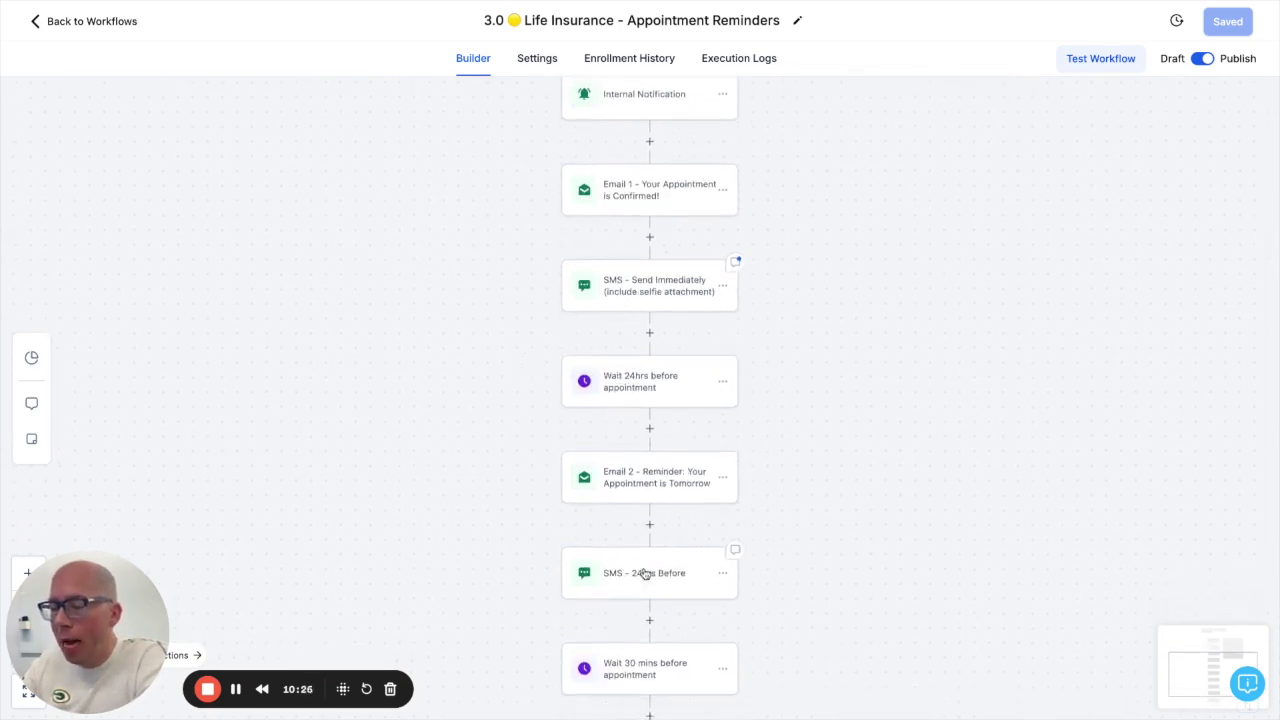
{"action": "scroll", "coordinate": [645, 573], "scroll_direction": "down", "scroll_amount": 3}
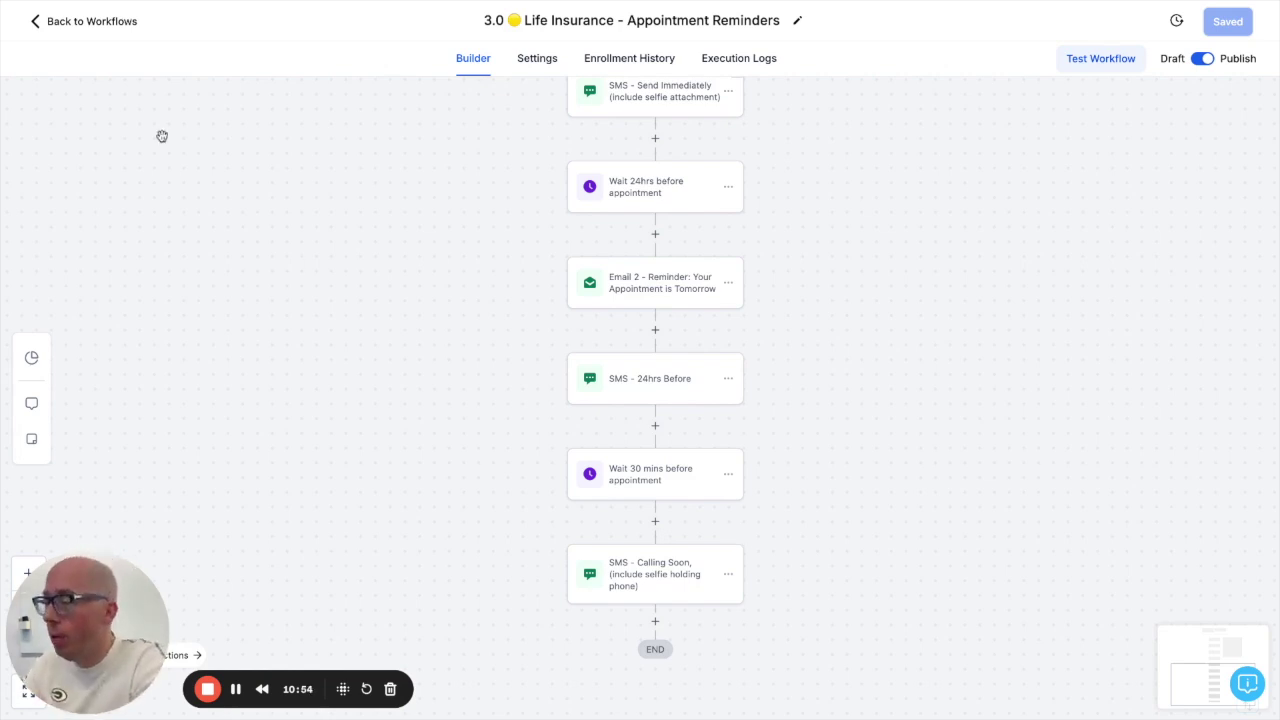
{"action": "left_click", "coordinate": [50, 23]}
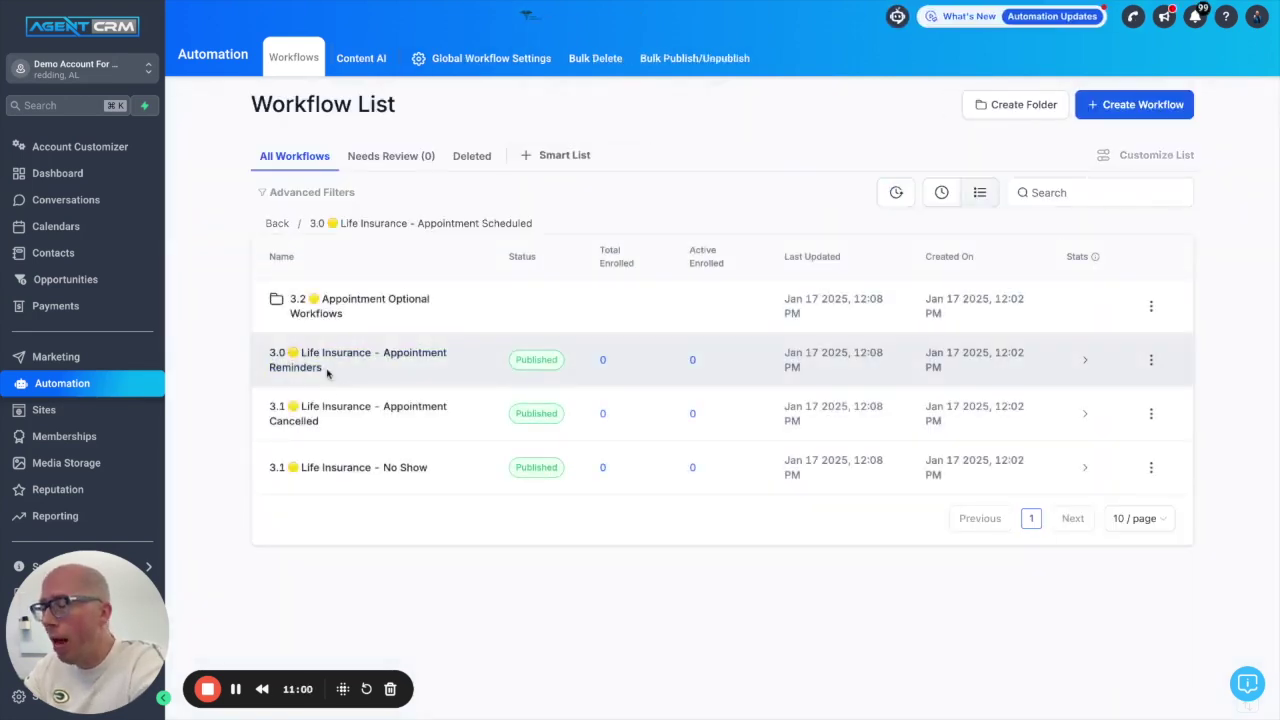
Step: Return to the Life Insurance Assets folder and review its remaining folders, including the workflows inside 6.0 Life Insurance - Cross Sell
{"action": "left_click", "coordinate": [278, 224]}
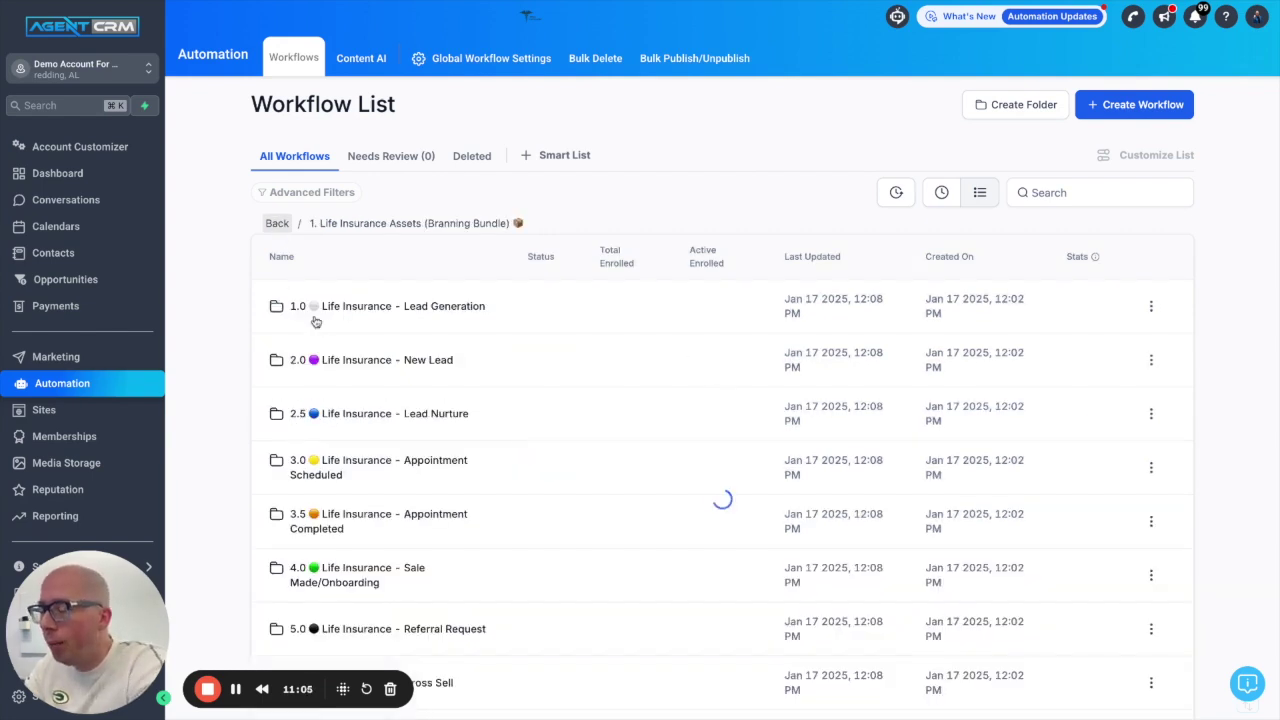
{"action": "scroll", "coordinate": [343, 449], "scroll_direction": "down", "scroll_amount": 2}
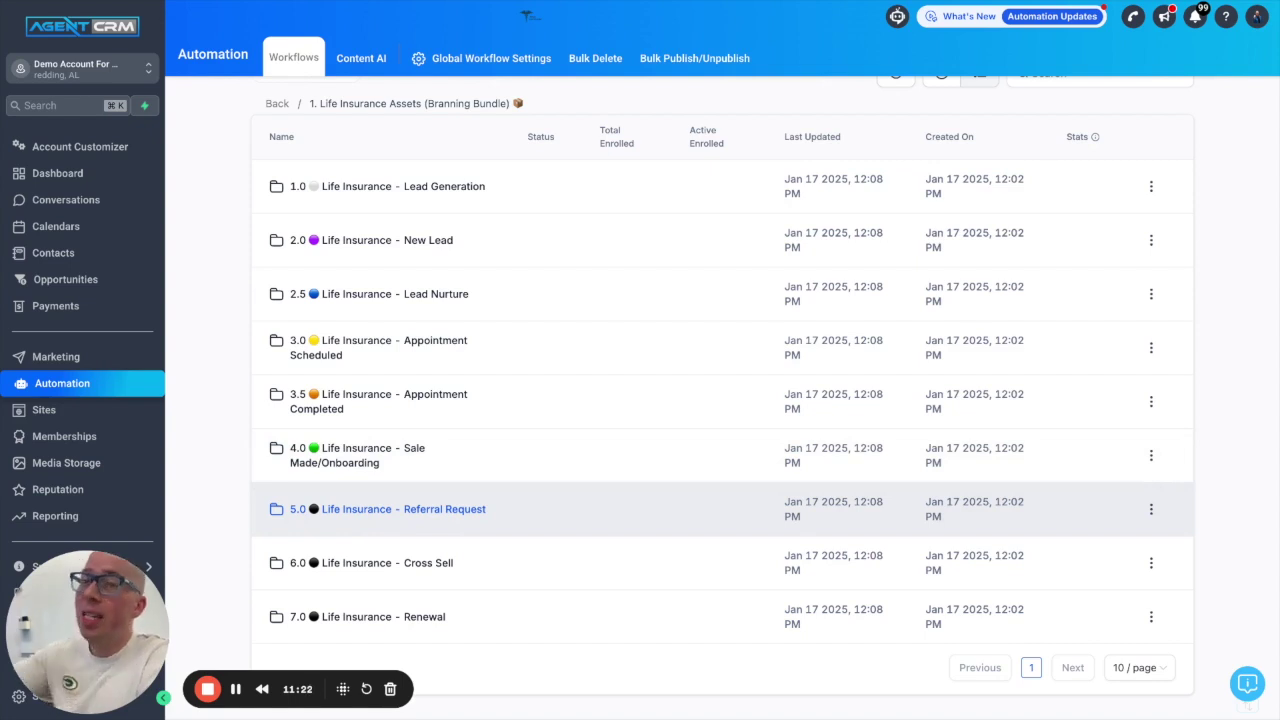
{"action": "left_click", "coordinate": [354, 563]}
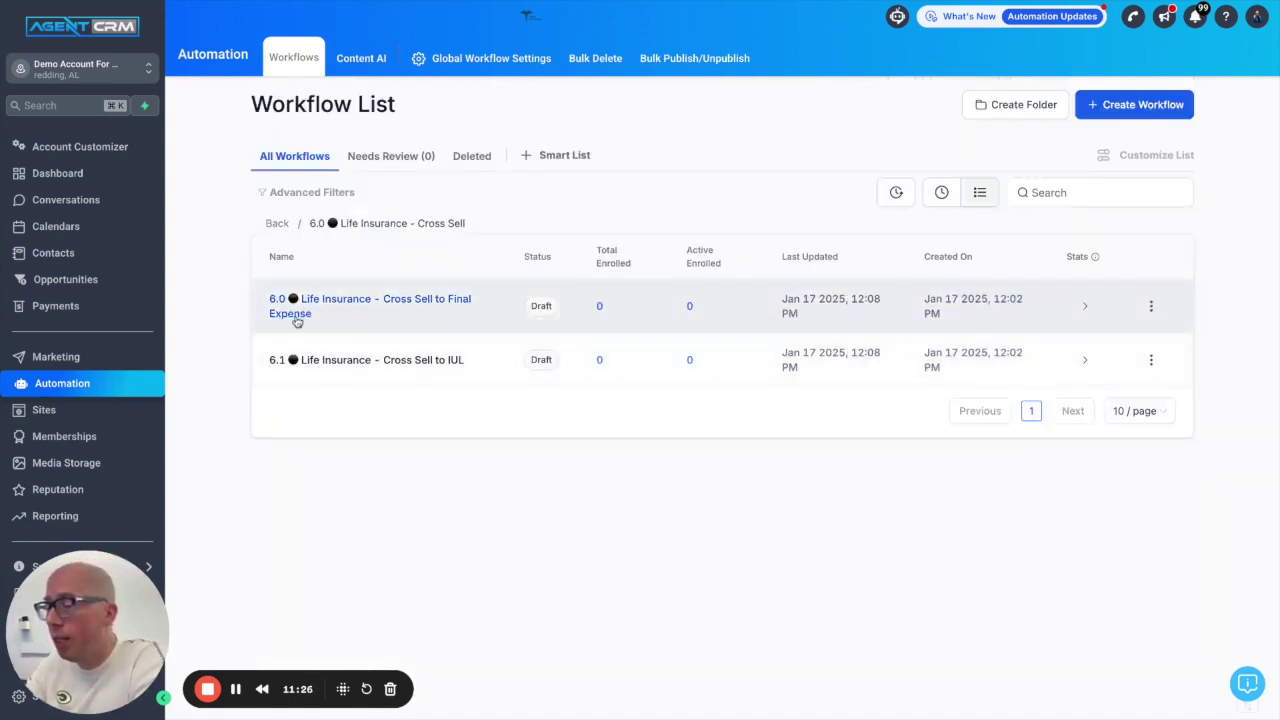
{"action": "left_click", "coordinate": [277, 223]}
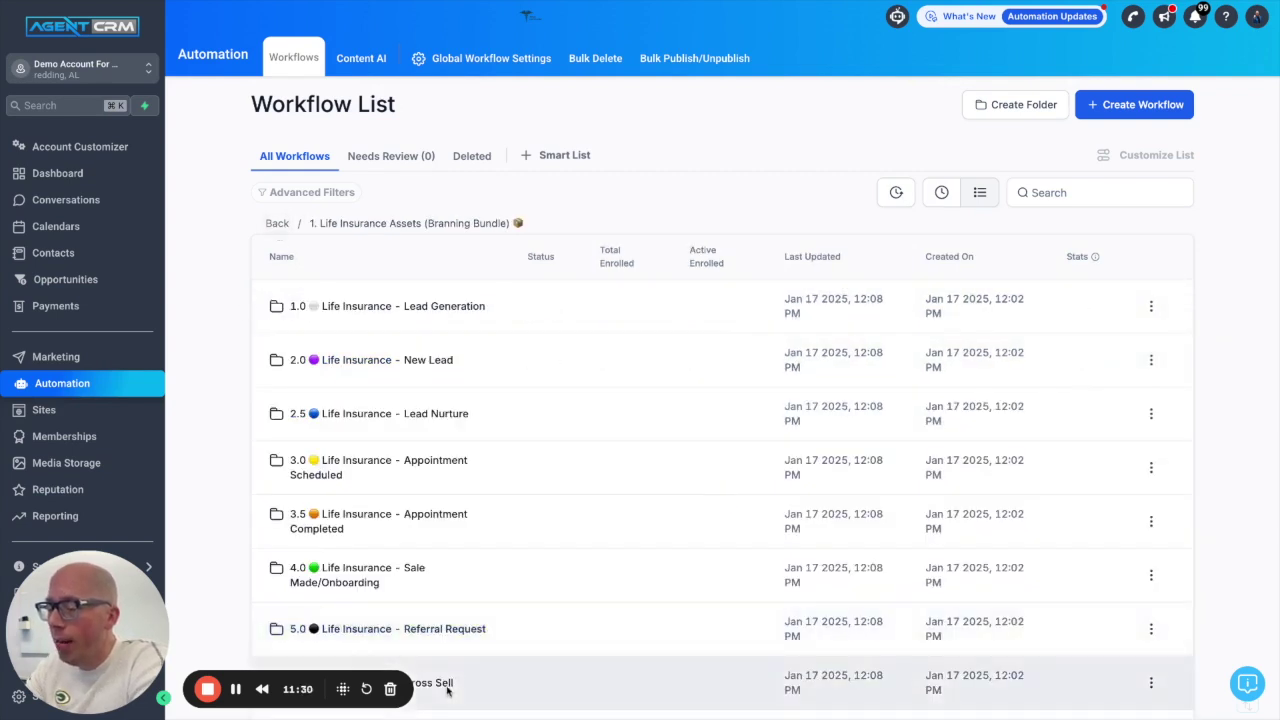
{"action": "scroll", "coordinate": [447, 685], "scroll_direction": "down", "scroll_amount": 2}
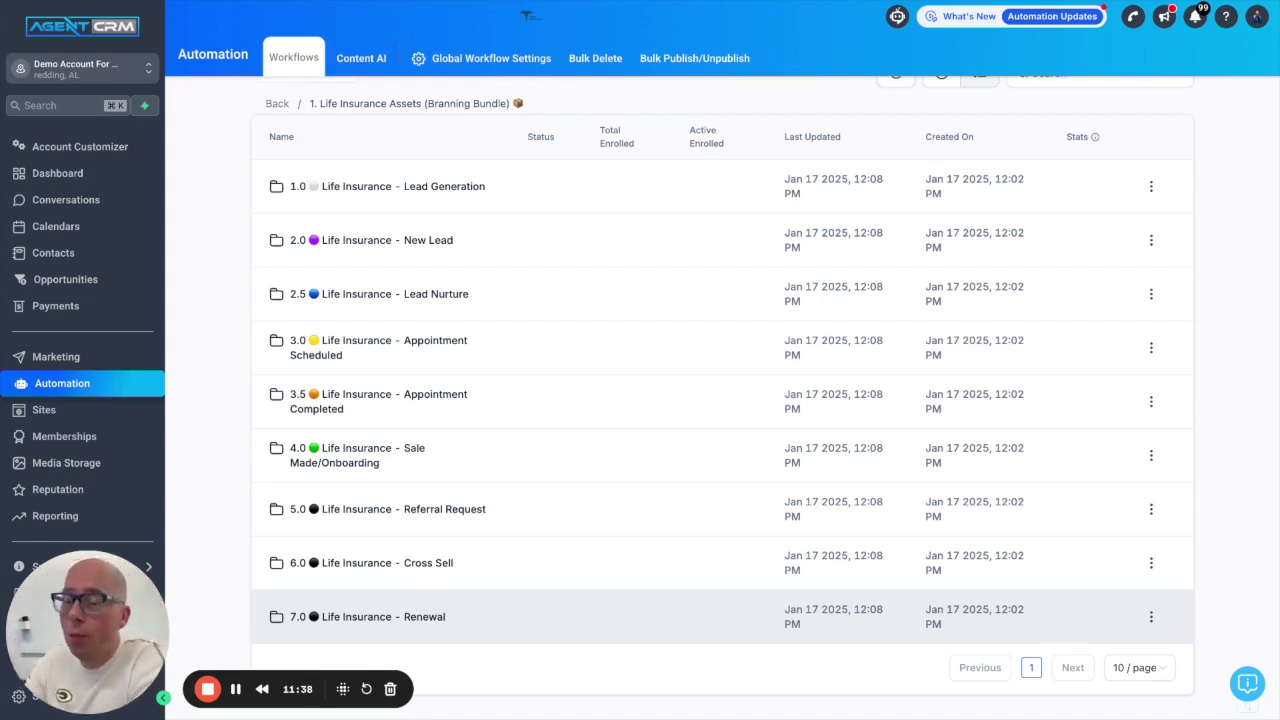
Step: Go to the funnels in Sites and open the Home Page of Life Insurance Funnel (Branning Bundle) for editing
{"action": "scroll", "coordinate": [345, 240], "scroll_direction": "up", "scroll_amount": 2}
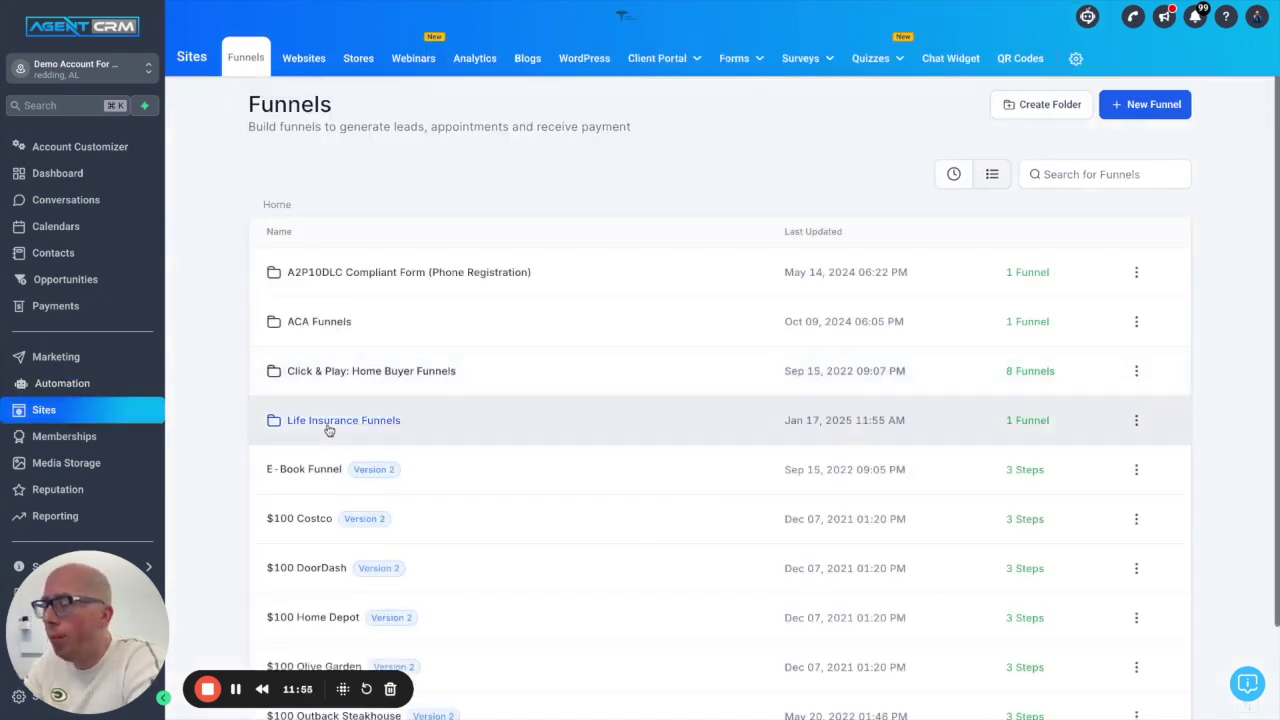
{"action": "left_click", "coordinate": [329, 425]}
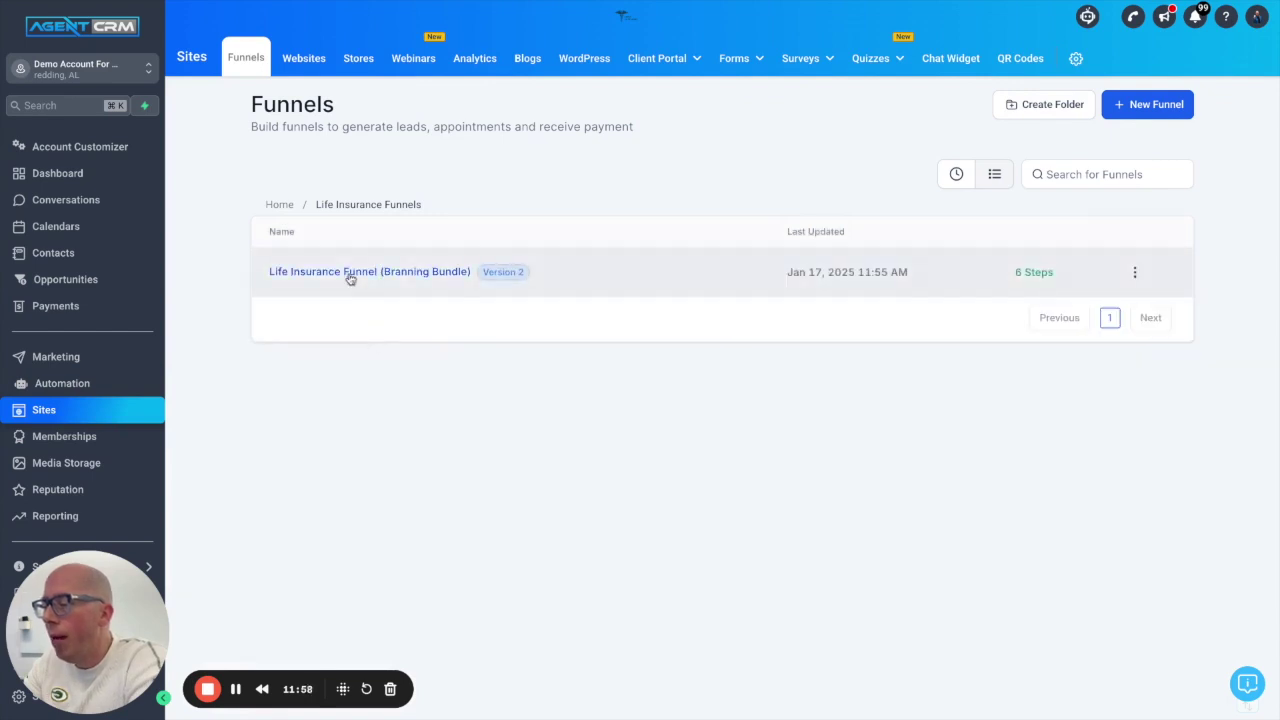
{"action": "left_click", "coordinate": [350, 274]}
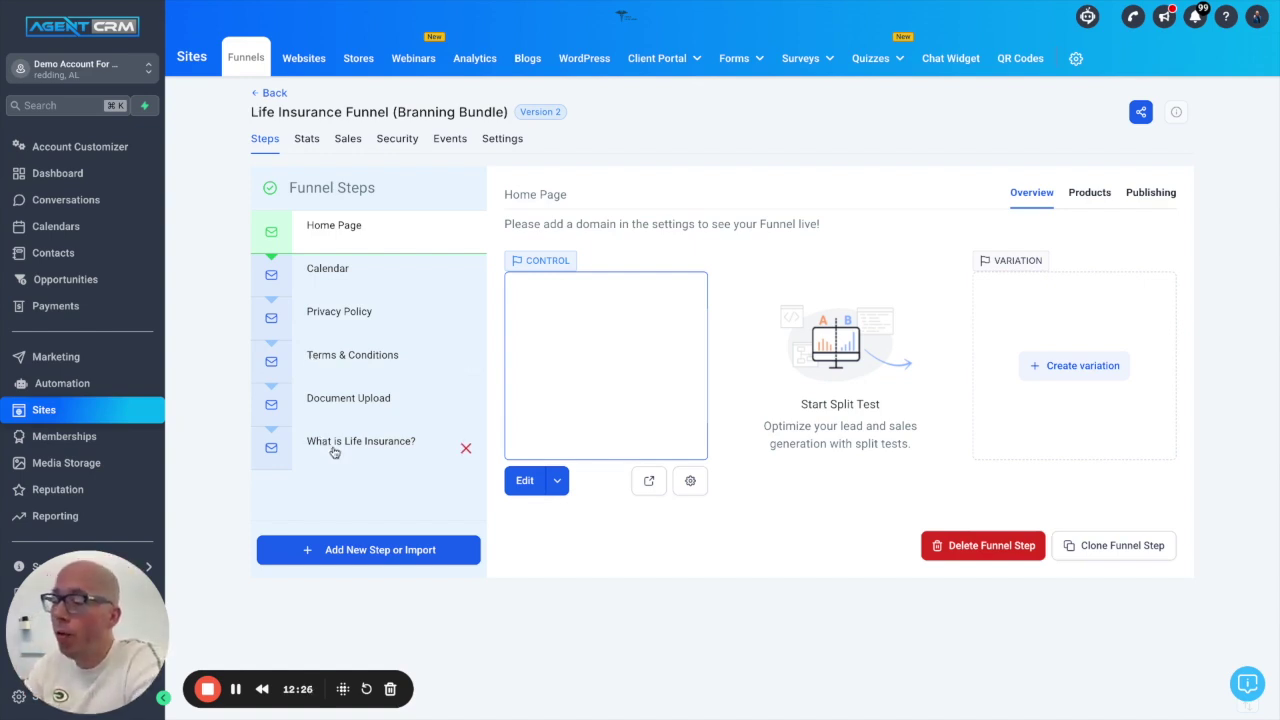
{"action": "left_click", "coordinate": [525, 481]}
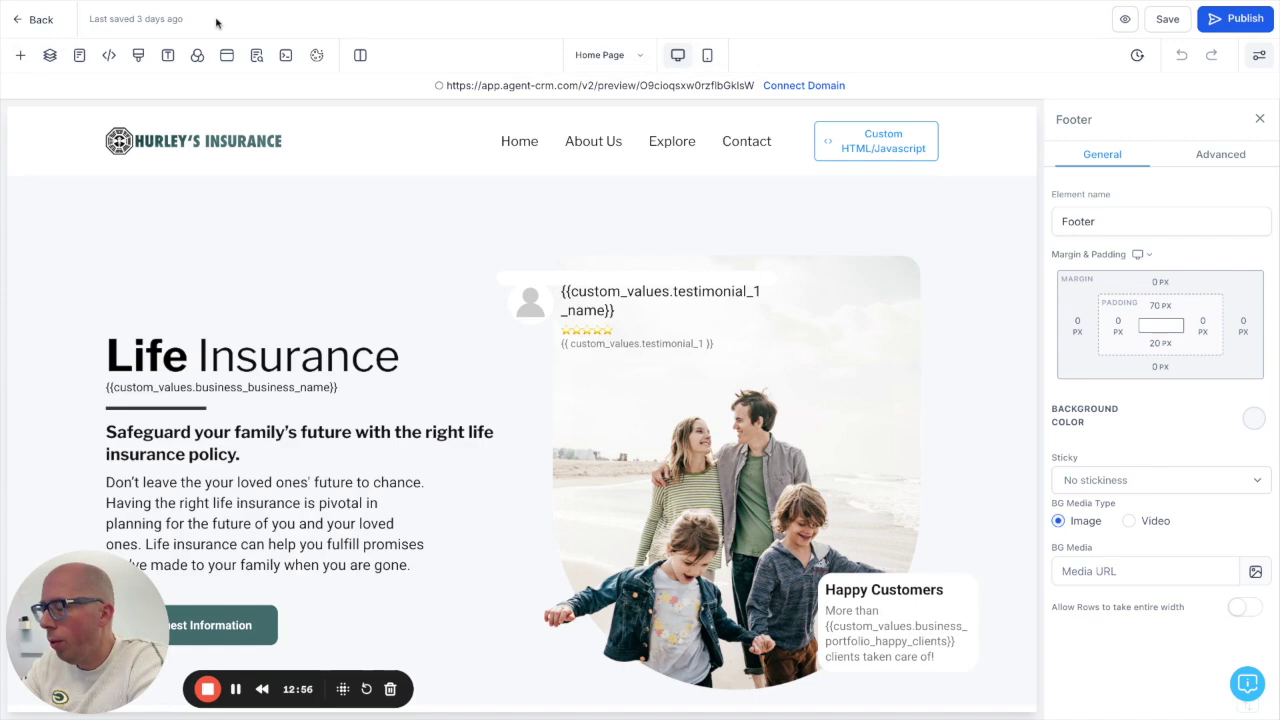
Step: Examine the home page's header logo, custom values, About Us section and life insurance overview cards
{"action": "scroll", "coordinate": [295, 265], "scroll_direction": "down", "scroll_amount": 1}
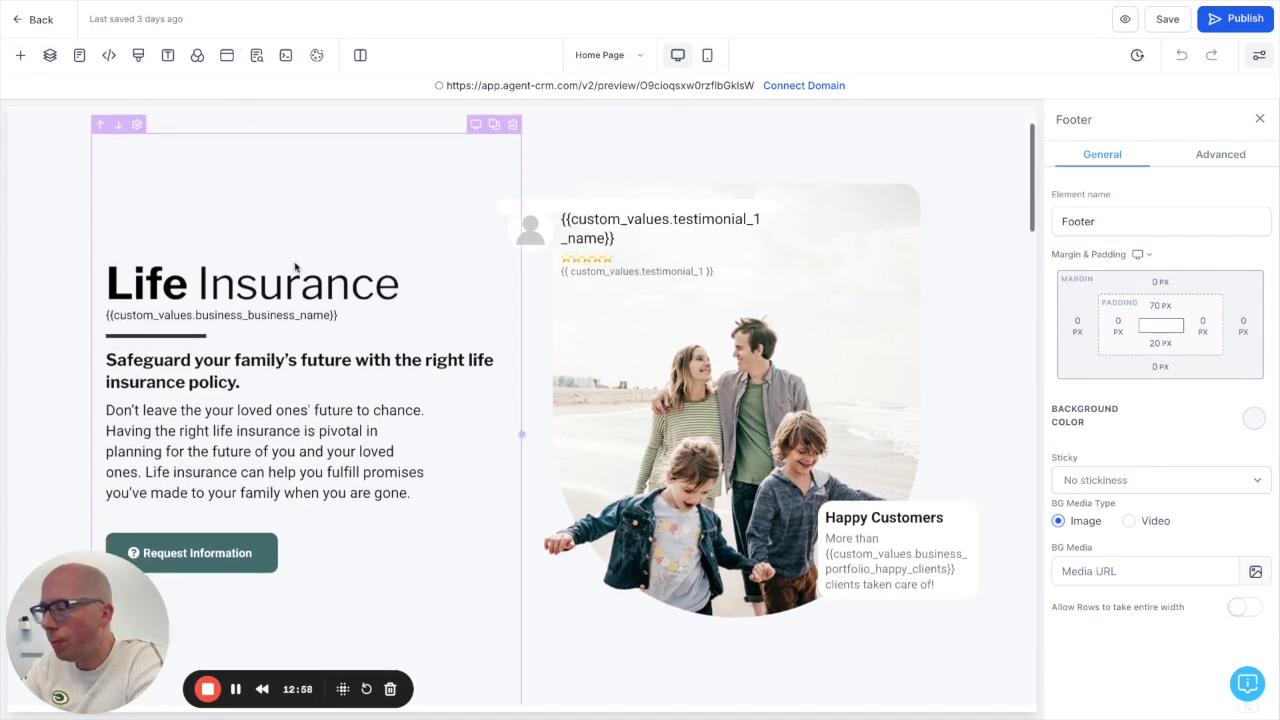
{"action": "scroll", "coordinate": [295, 265], "scroll_direction": "up", "scroll_amount": 1}
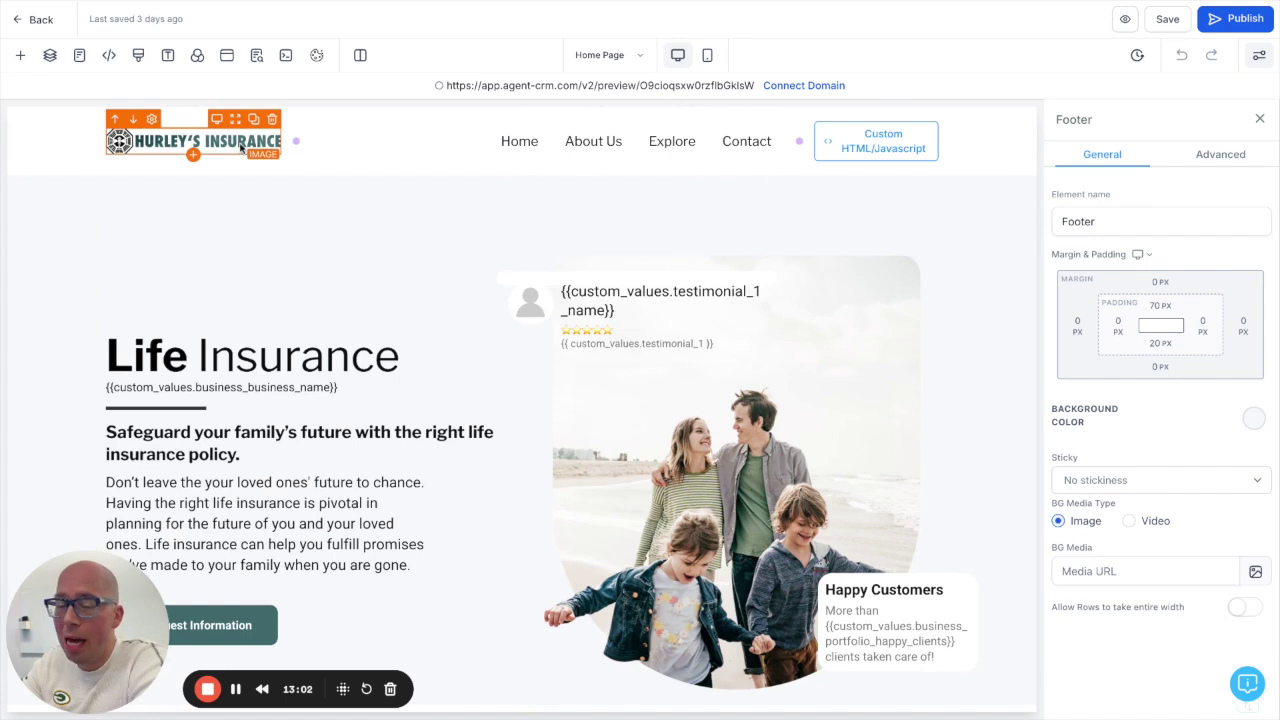
{"action": "scroll", "coordinate": [346, 303], "scroll_direction": "down", "scroll_amount": 2}
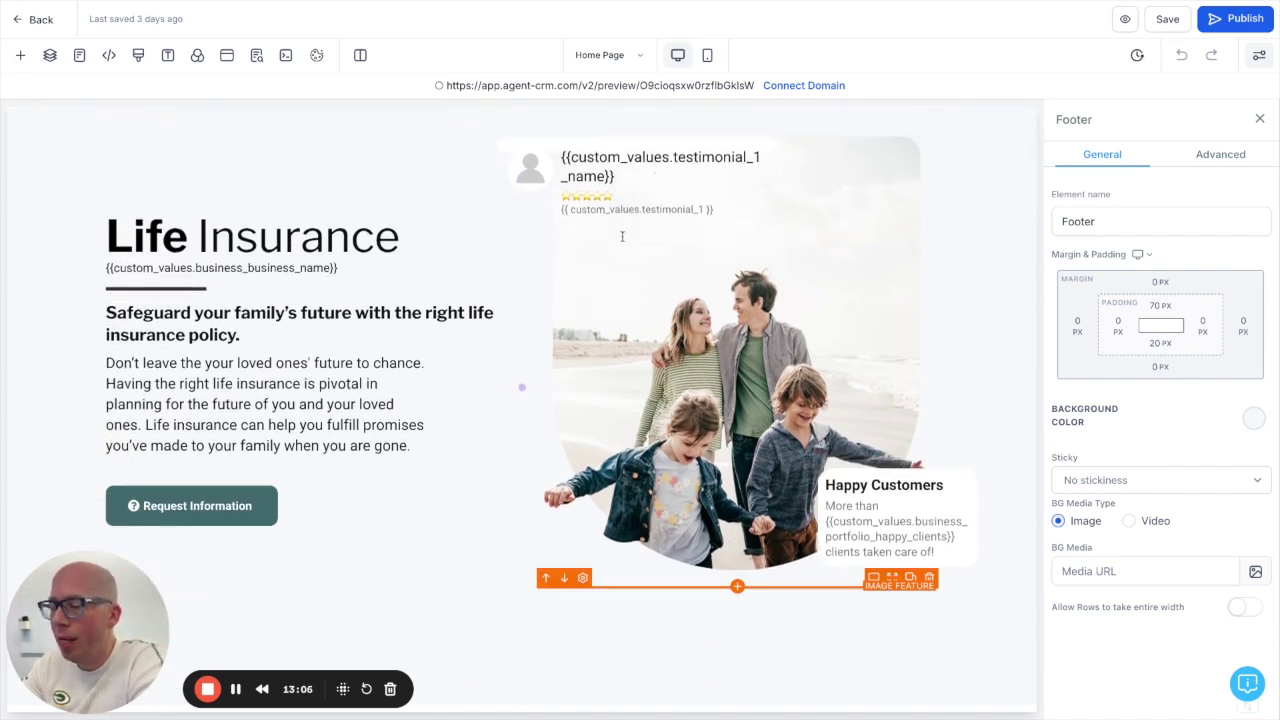
{"action": "scroll", "coordinate": [306, 449], "scroll_direction": "down", "scroll_amount": 6}
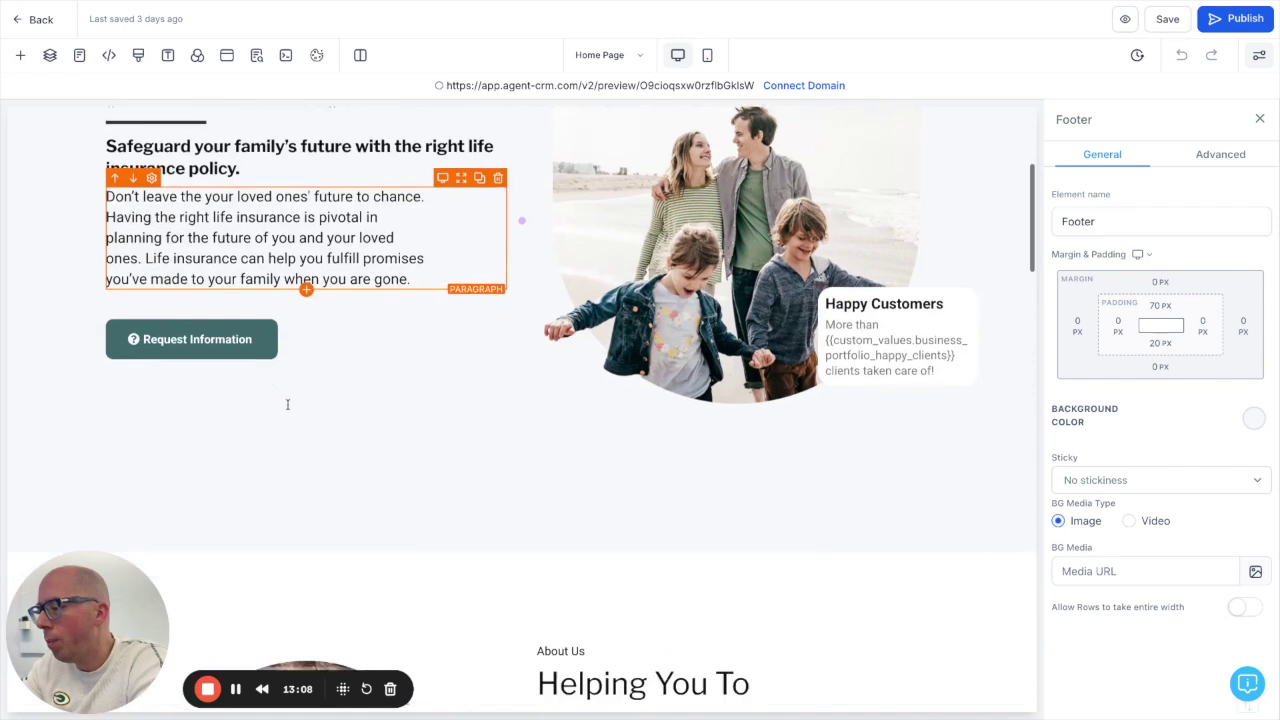
{"action": "scroll", "coordinate": [288, 404], "scroll_direction": "down", "scroll_amount": 2}
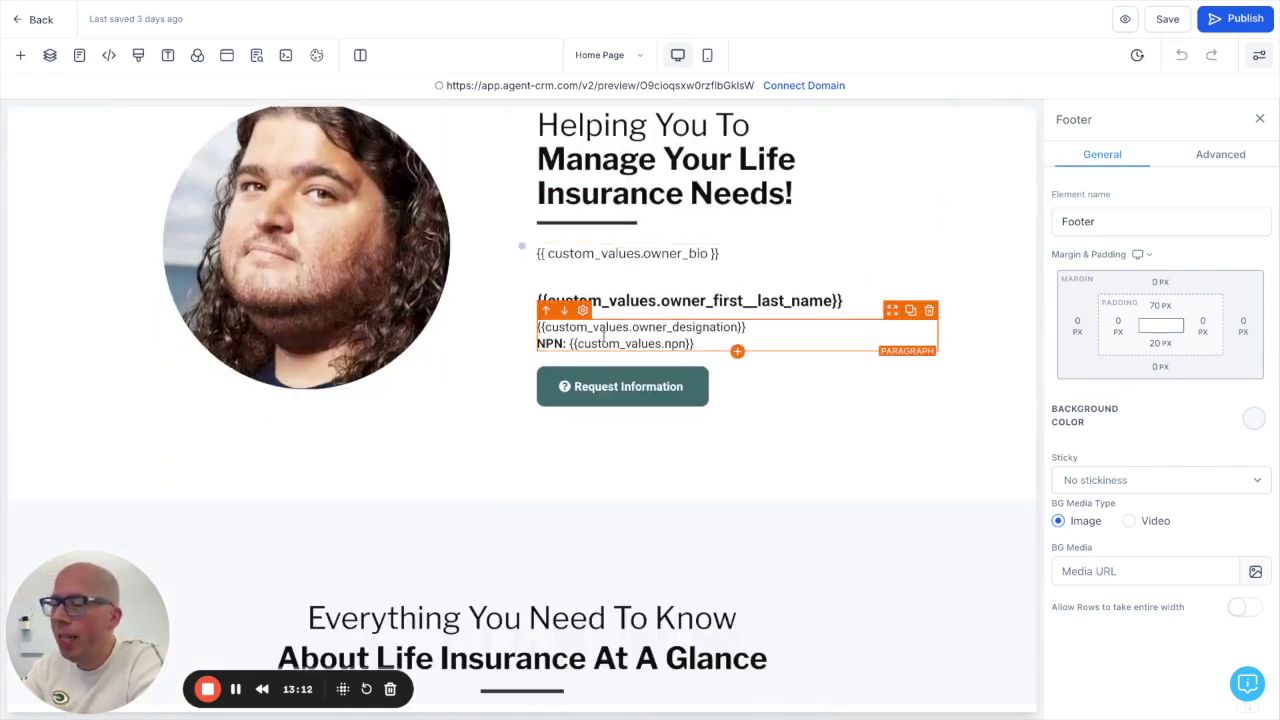
{"action": "scroll", "coordinate": [604, 338], "scroll_direction": "down", "scroll_amount": 5}
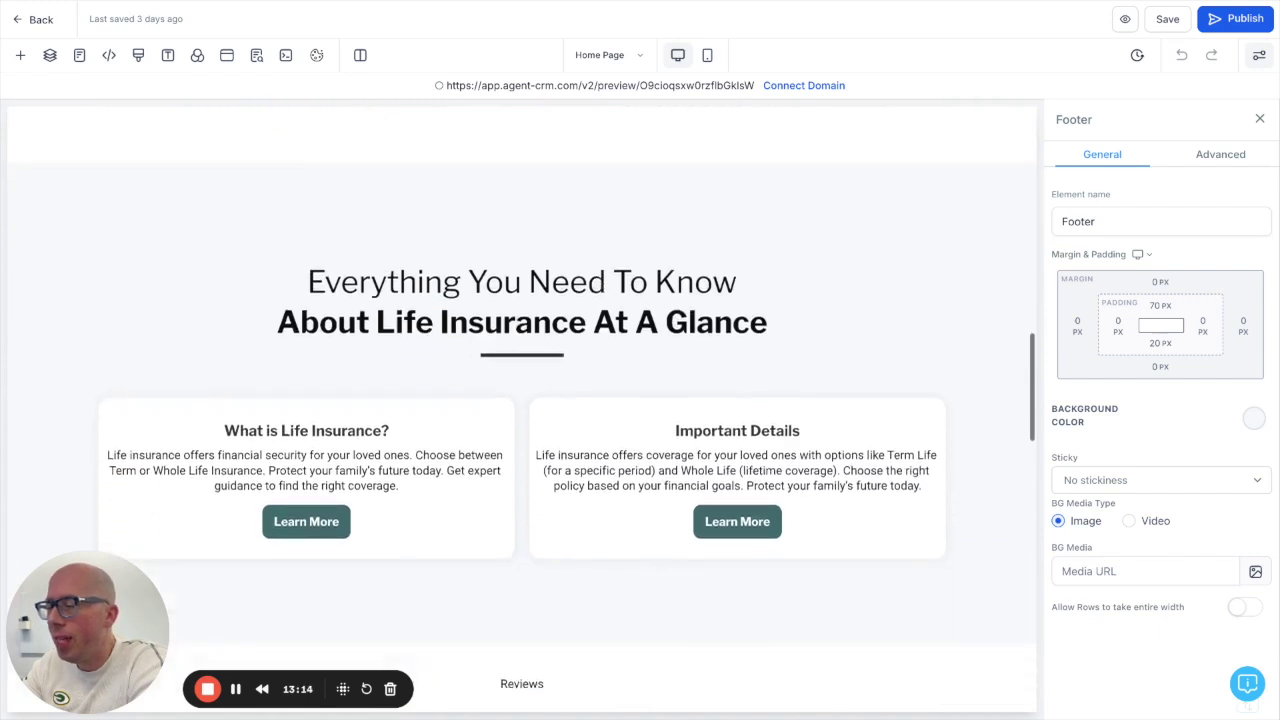
Step: Examine the home page's testimonials, Important Questions section and footer links
{"action": "scroll", "coordinate": [398, 340], "scroll_direction": "down", "scroll_amount": 4}
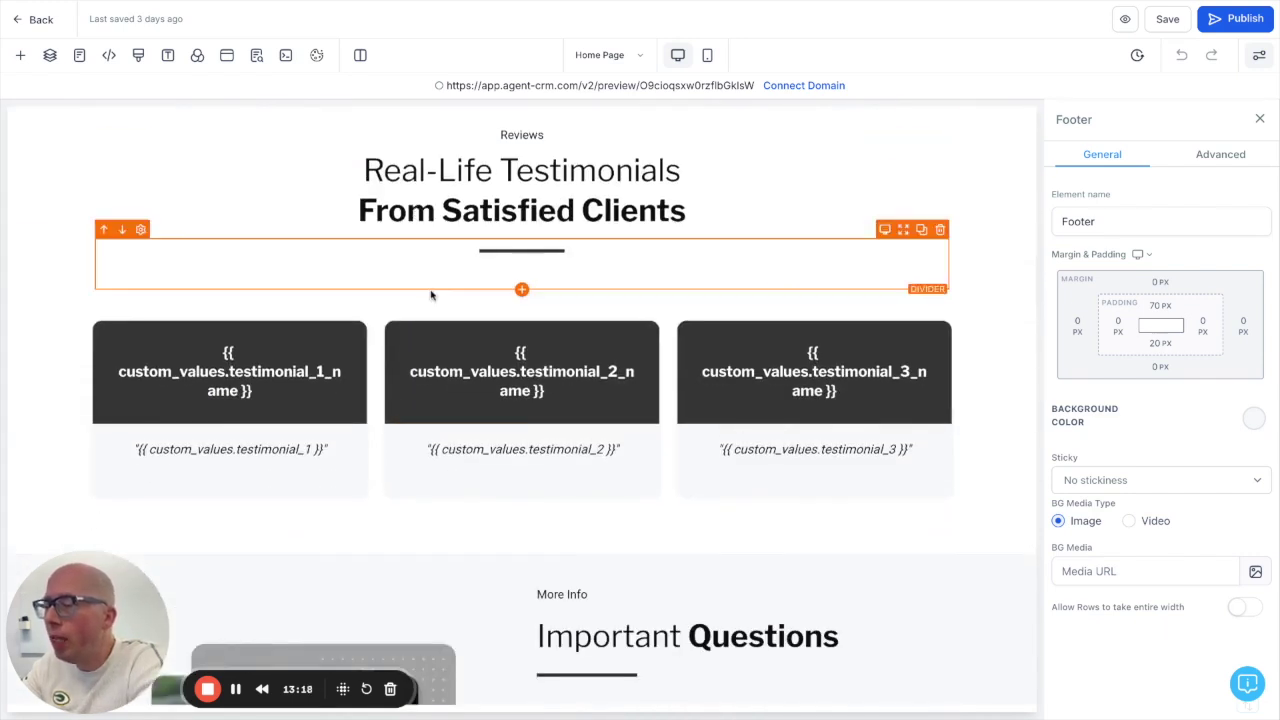
{"action": "scroll", "coordinate": [431, 292], "scroll_direction": "down", "scroll_amount": 2}
{"action": "scroll", "coordinate": [431, 291], "scroll_direction": "down", "scroll_amount": 5}
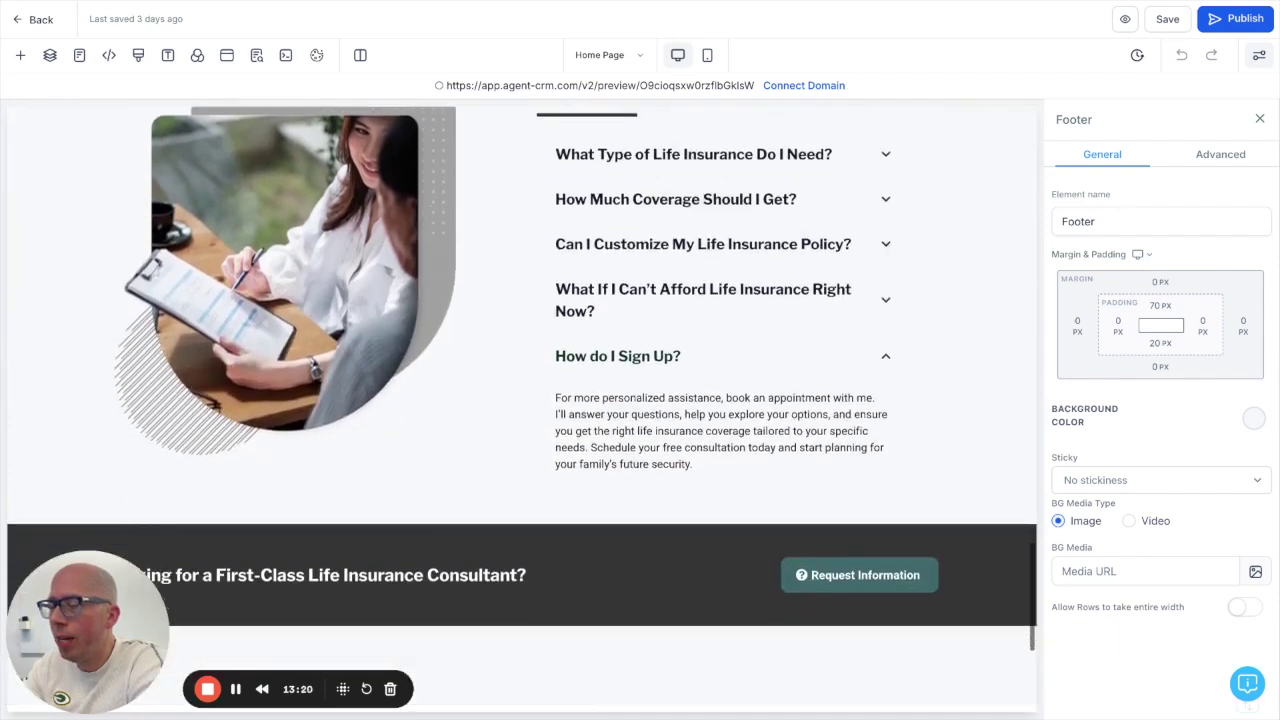
{"action": "scroll", "coordinate": [431, 291], "scroll_direction": "up", "scroll_amount": 7}
{"action": "scroll", "coordinate": [604, 394], "scroll_direction": "down", "scroll_amount": 5}
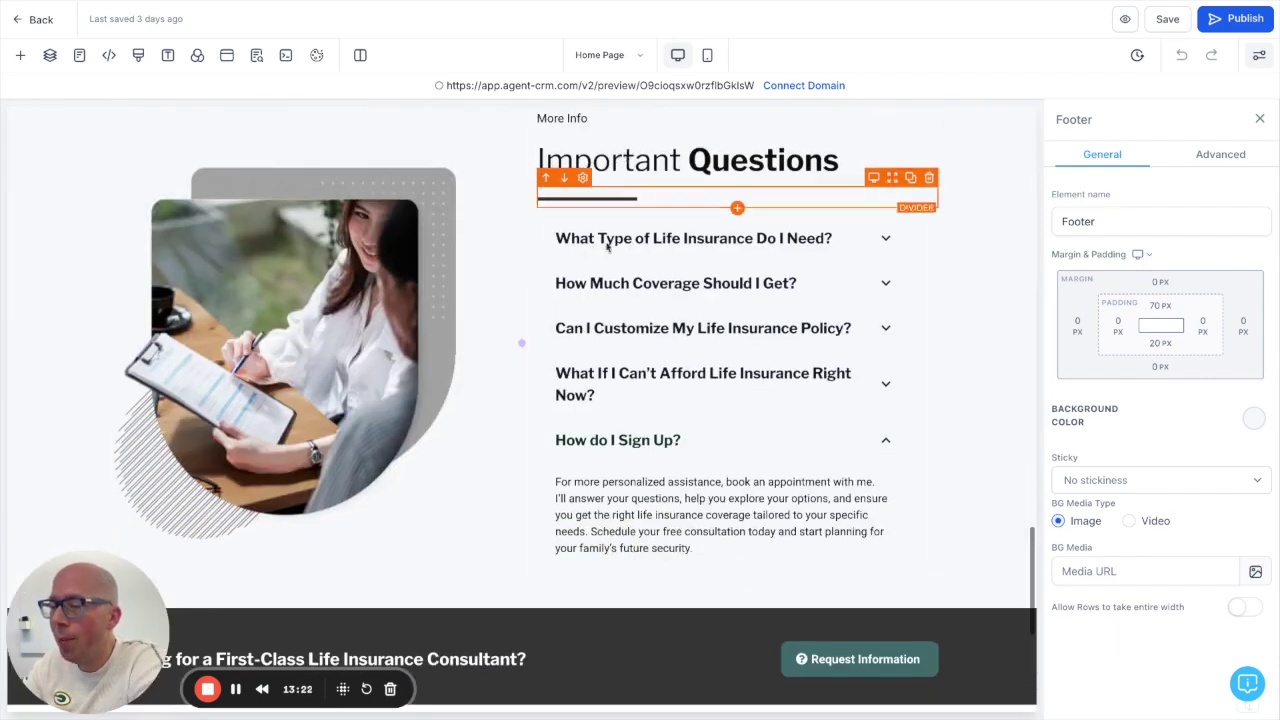
{"action": "scroll", "coordinate": [604, 394], "scroll_direction": "down", "scroll_amount": 3}
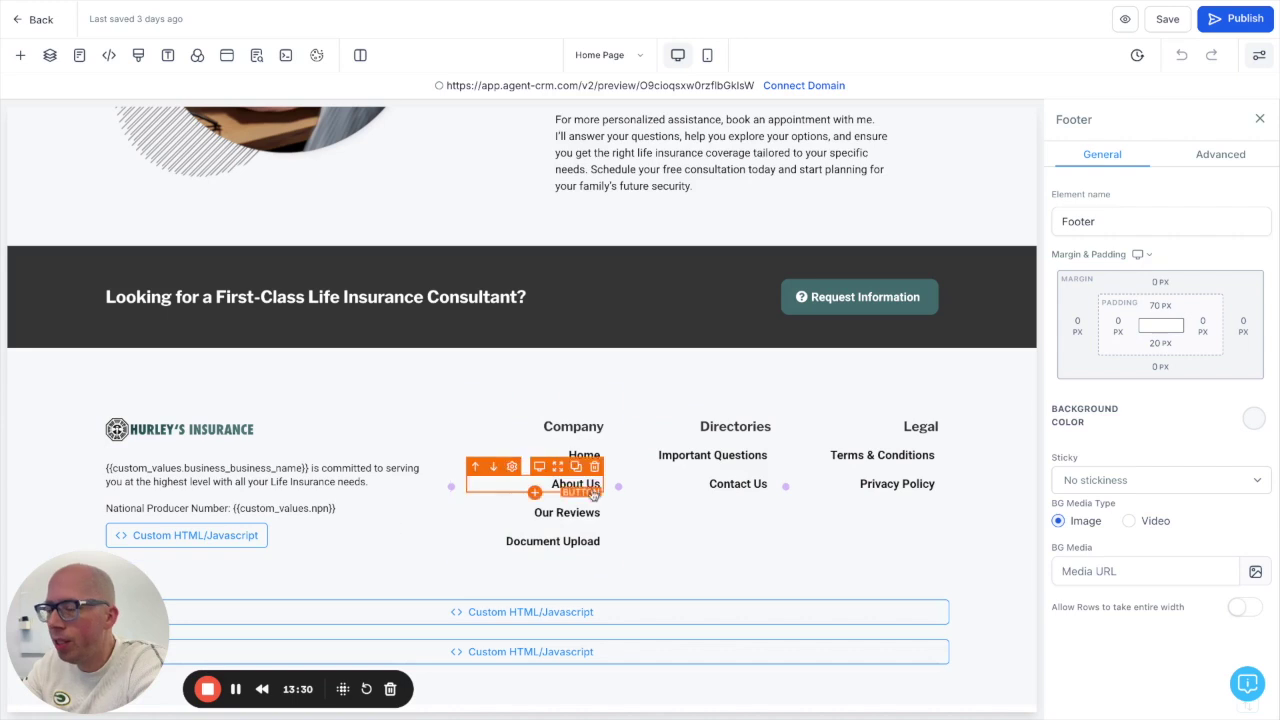
Step: Look back over the home page up to its hero section and leave the page editor for the funnel
{"action": "scroll", "coordinate": [601, 492], "scroll_direction": "up", "scroll_amount": 3}
{"action": "scroll", "coordinate": [601, 492], "scroll_direction": "up", "scroll_amount": 15}
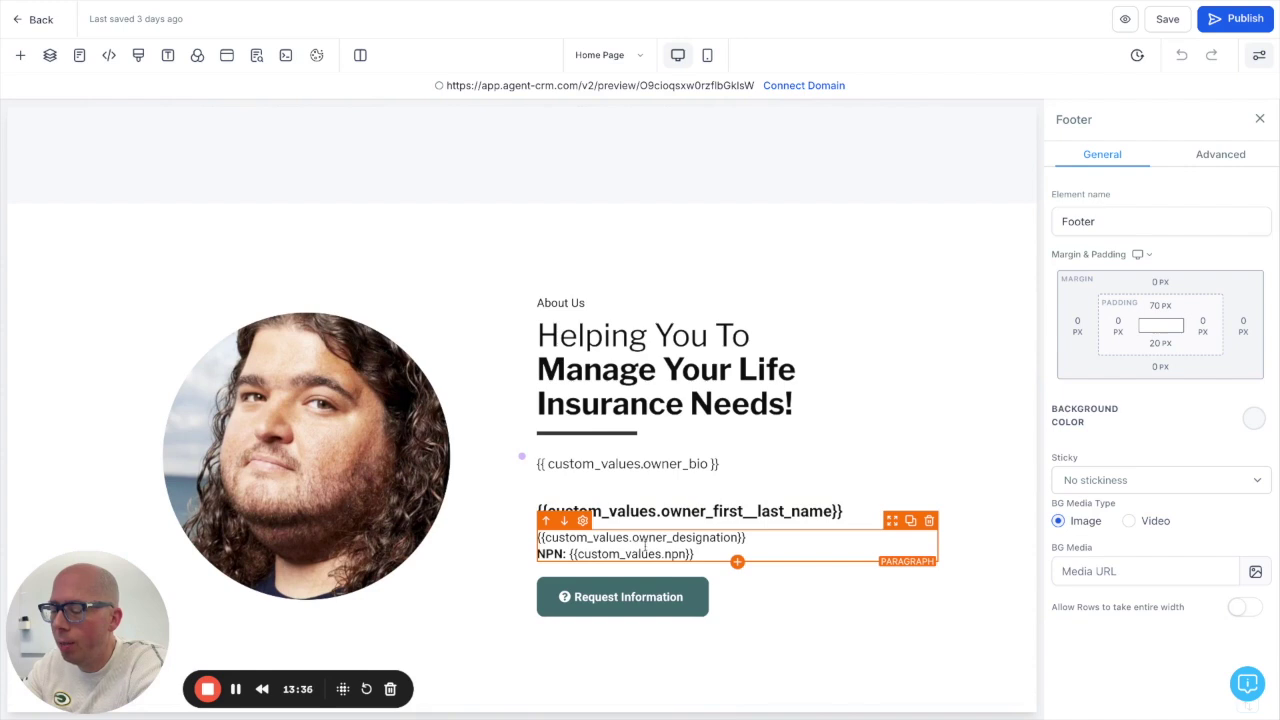
{"action": "scroll", "coordinate": [606, 443], "scroll_direction": "up", "scroll_amount": 4}
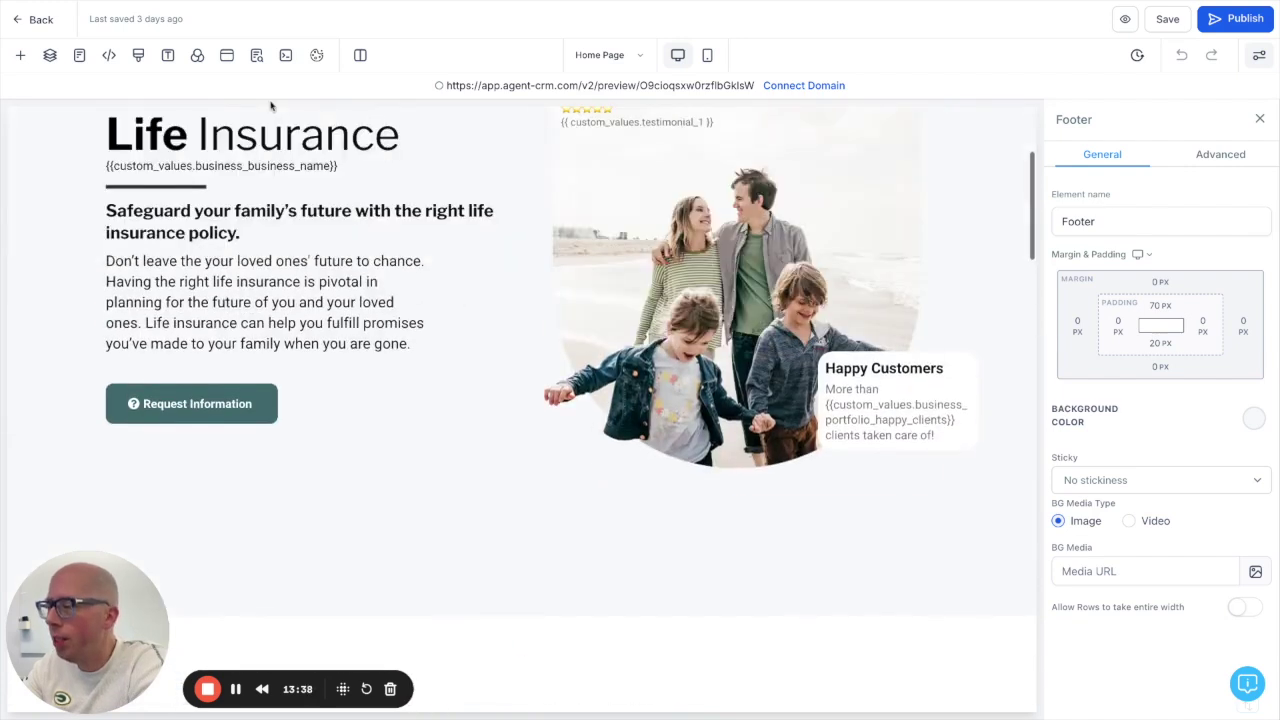
{"action": "left_click", "coordinate": [41, 20]}
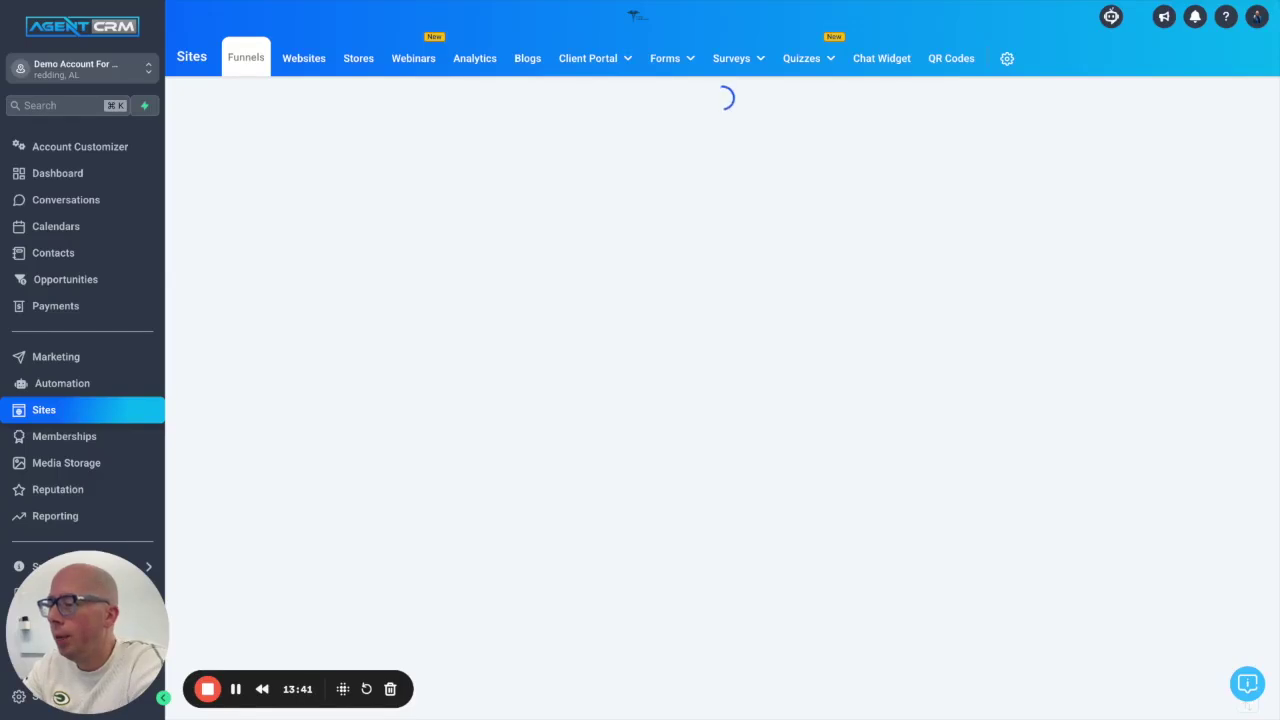
Step: Open the Account Customizer and review the business details and compliance link fields in the Business Info section
{"action": "left_click", "coordinate": [110, 150]}
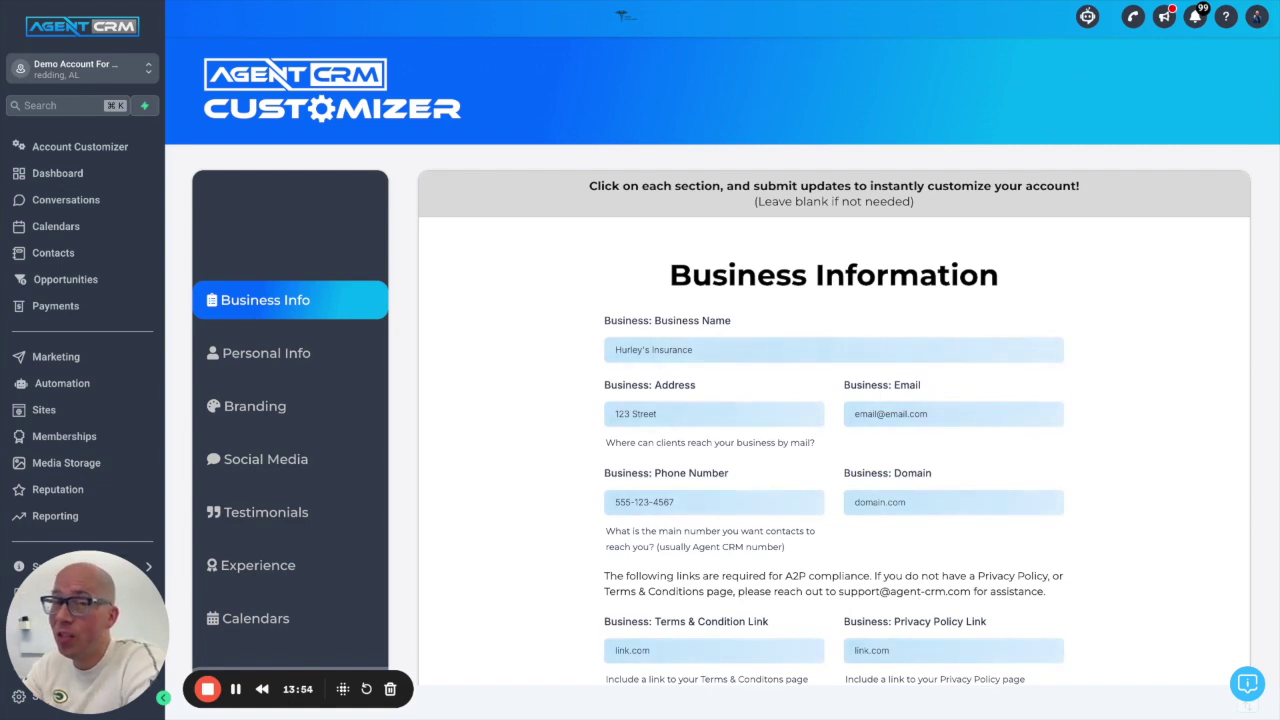
{"action": "scroll", "coordinate": [543, 483], "scroll_direction": "down", "scroll_amount": 2}
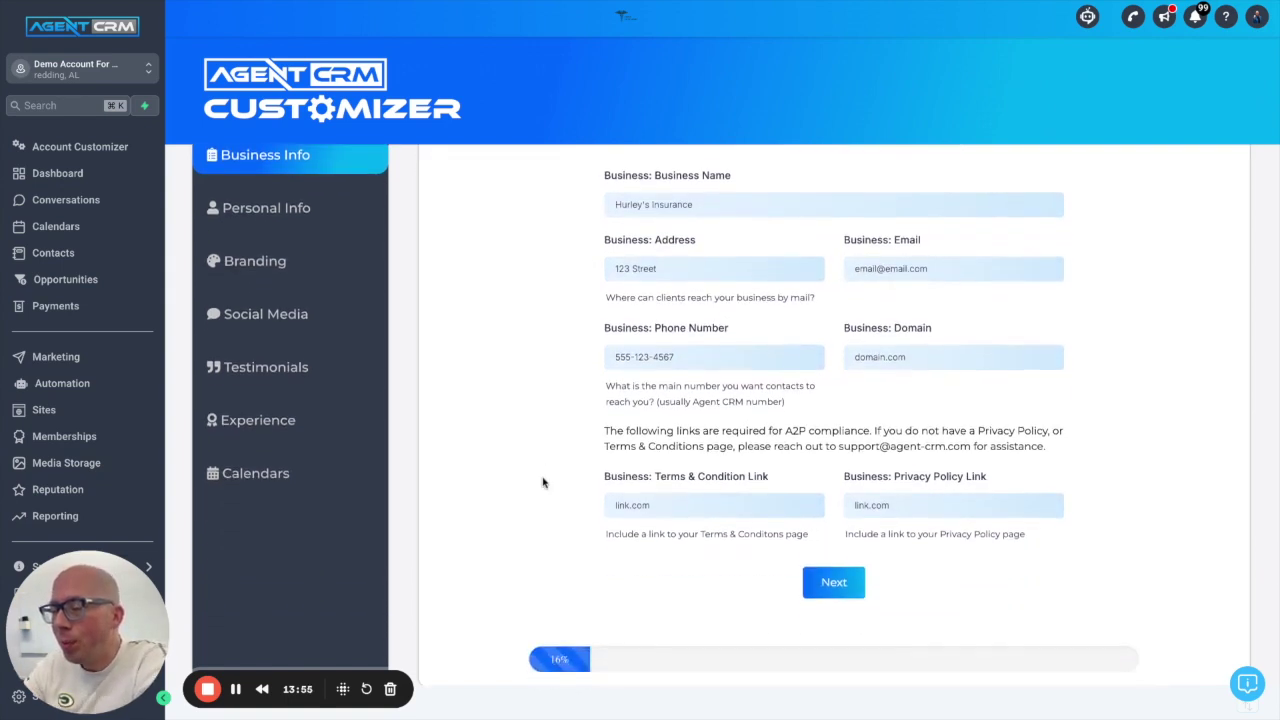
{"action": "scroll", "coordinate": [543, 483], "scroll_direction": "up", "scroll_amount": 1}
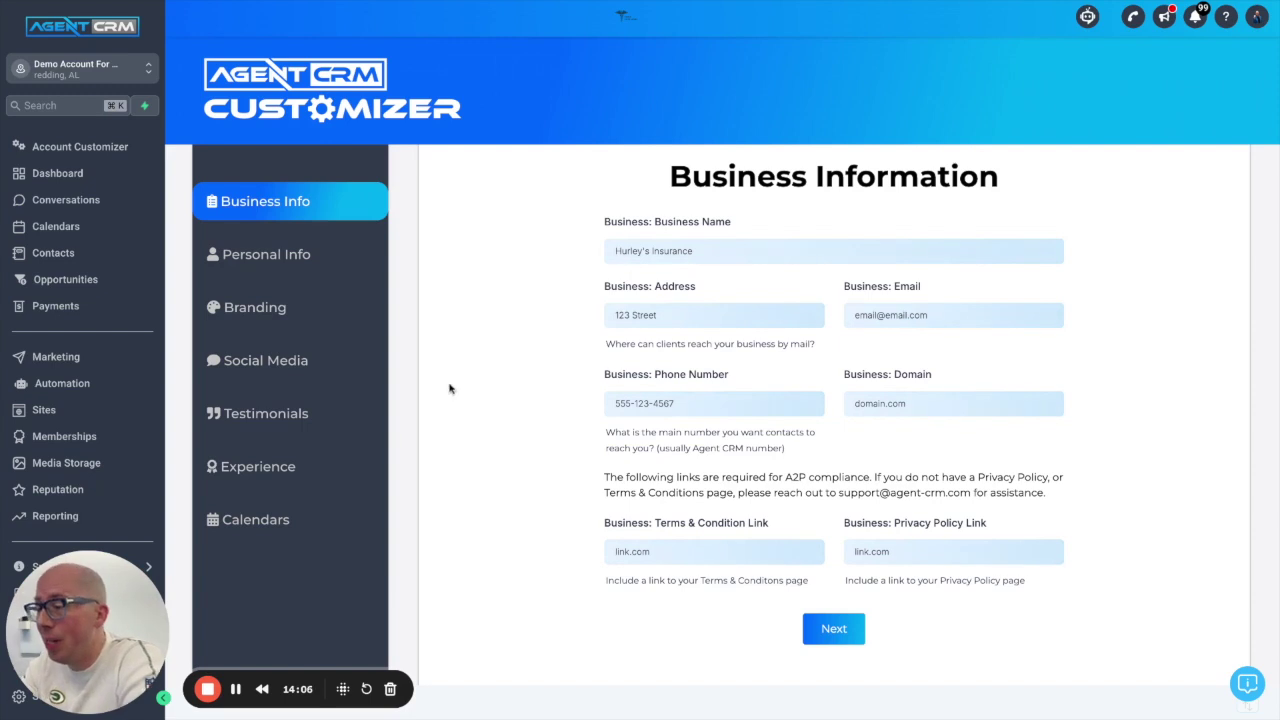
Step: Review the Personal Info section's owner details, profile picture, agent signature and National Producer Number fields
{"action": "left_click", "coordinate": [292, 256]}
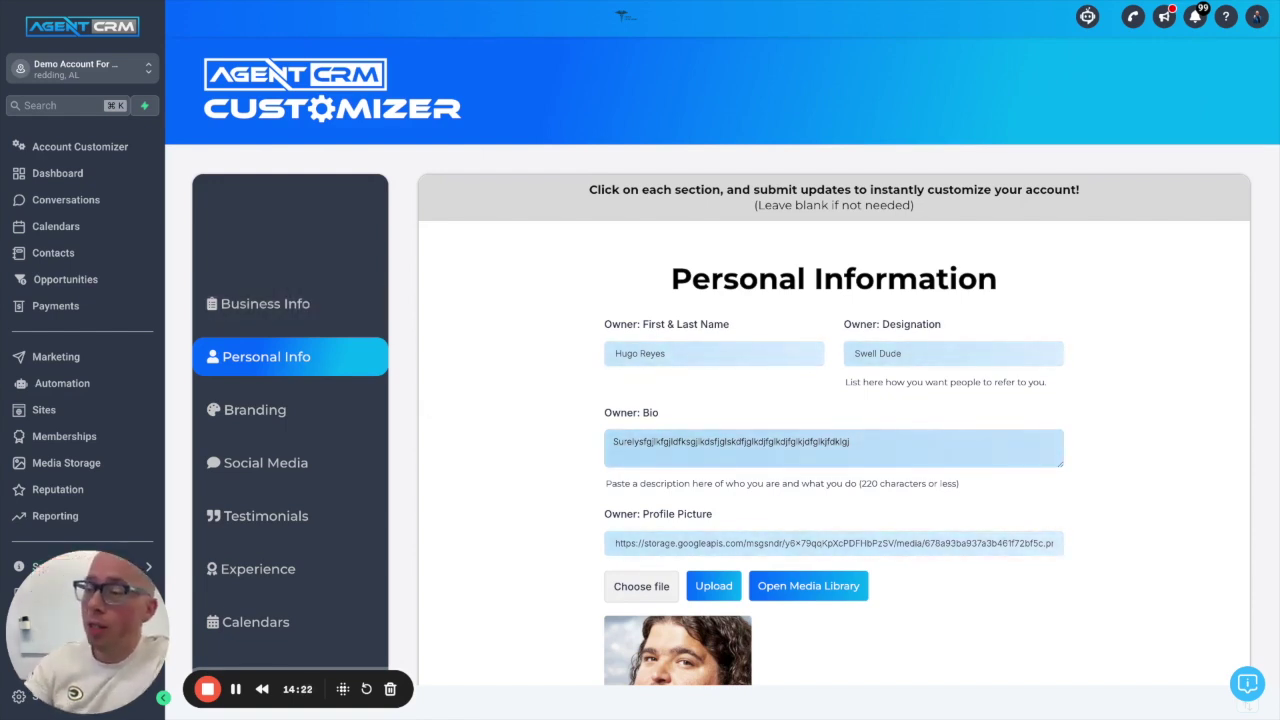
{"action": "scroll", "coordinate": [448, 457], "scroll_direction": "down", "scroll_amount": 5}
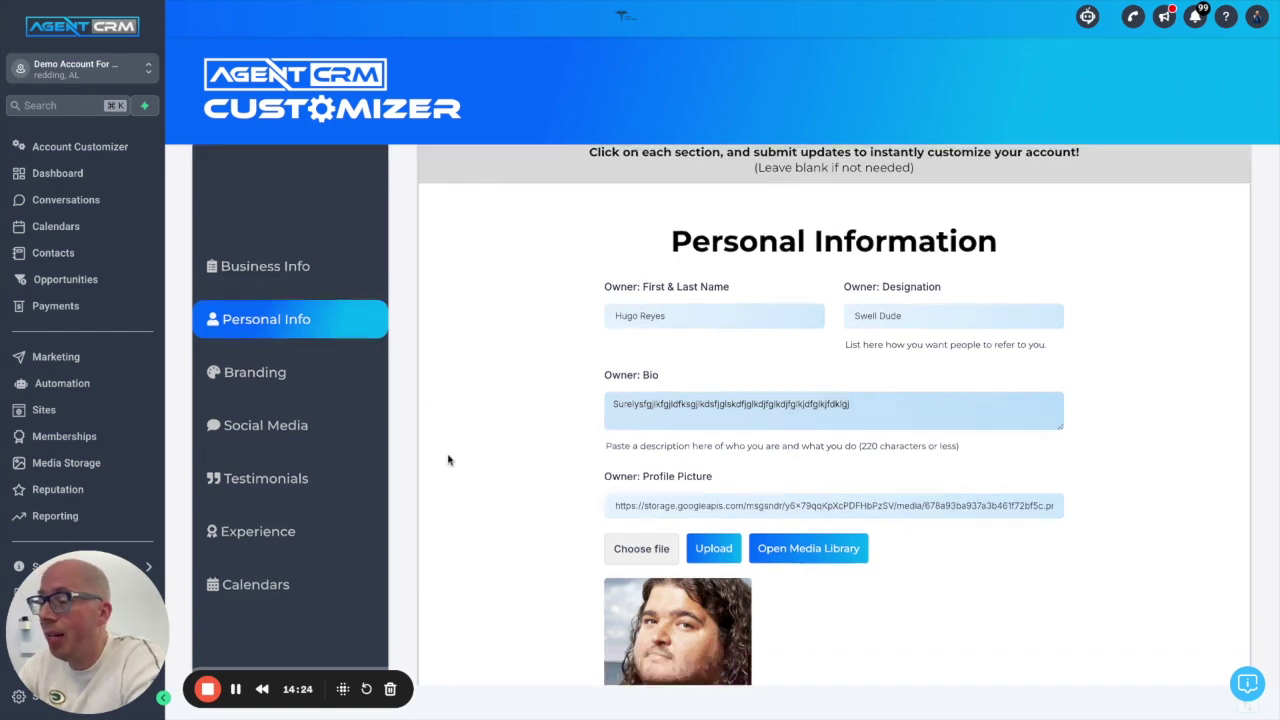
{"action": "scroll", "coordinate": [448, 457], "scroll_direction": "up", "scroll_amount": 2}
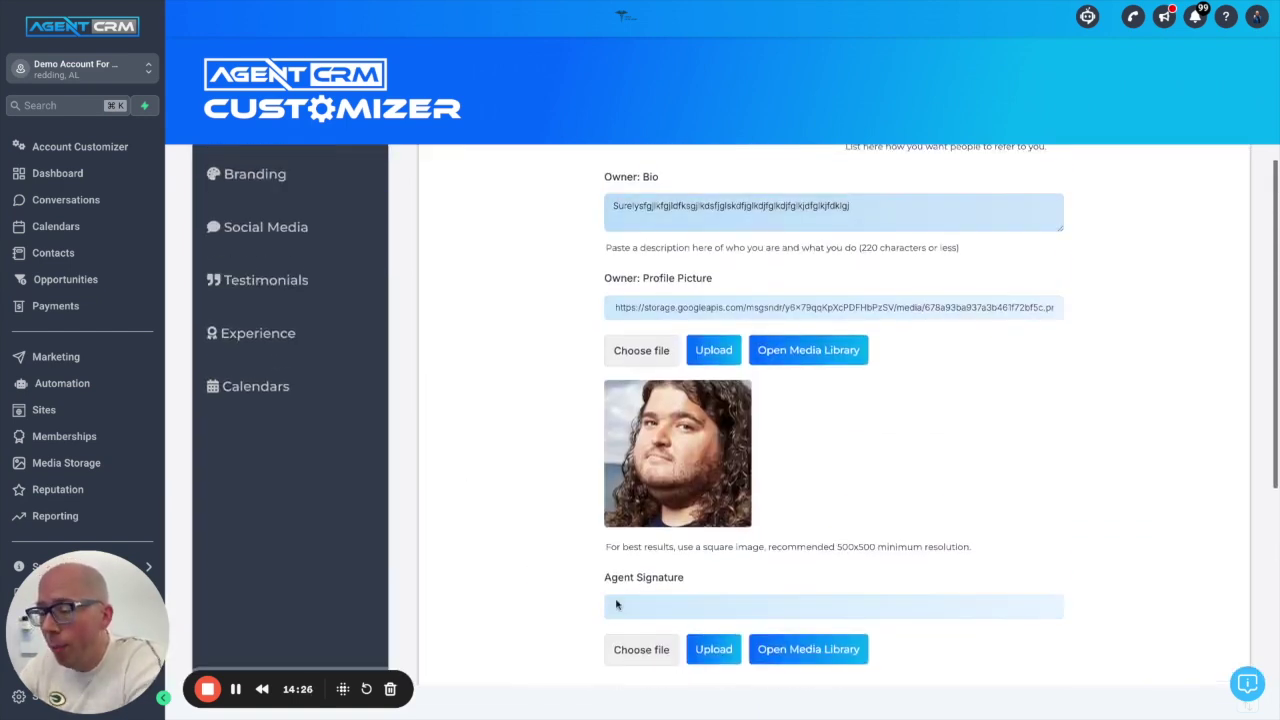
{"action": "scroll", "coordinate": [563, 574], "scroll_direction": "down", "scroll_amount": 4}
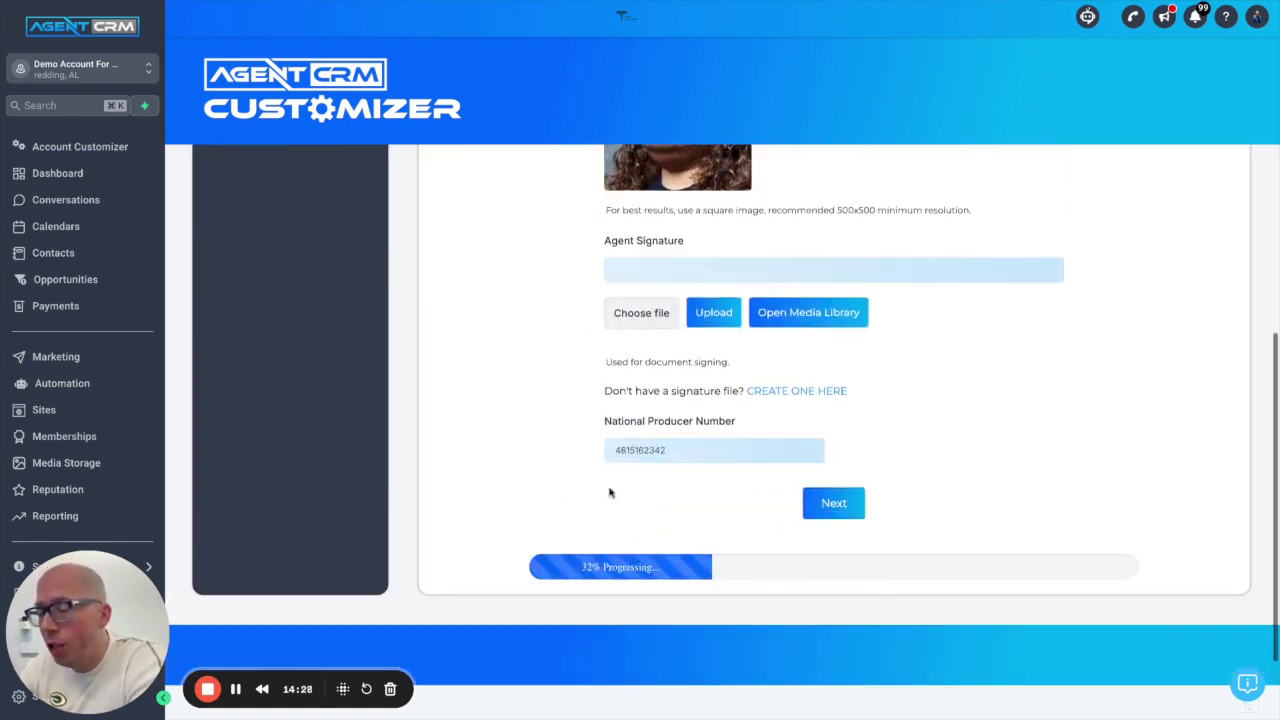
{"action": "scroll", "coordinate": [549, 391], "scroll_direction": "up", "scroll_amount": 6}
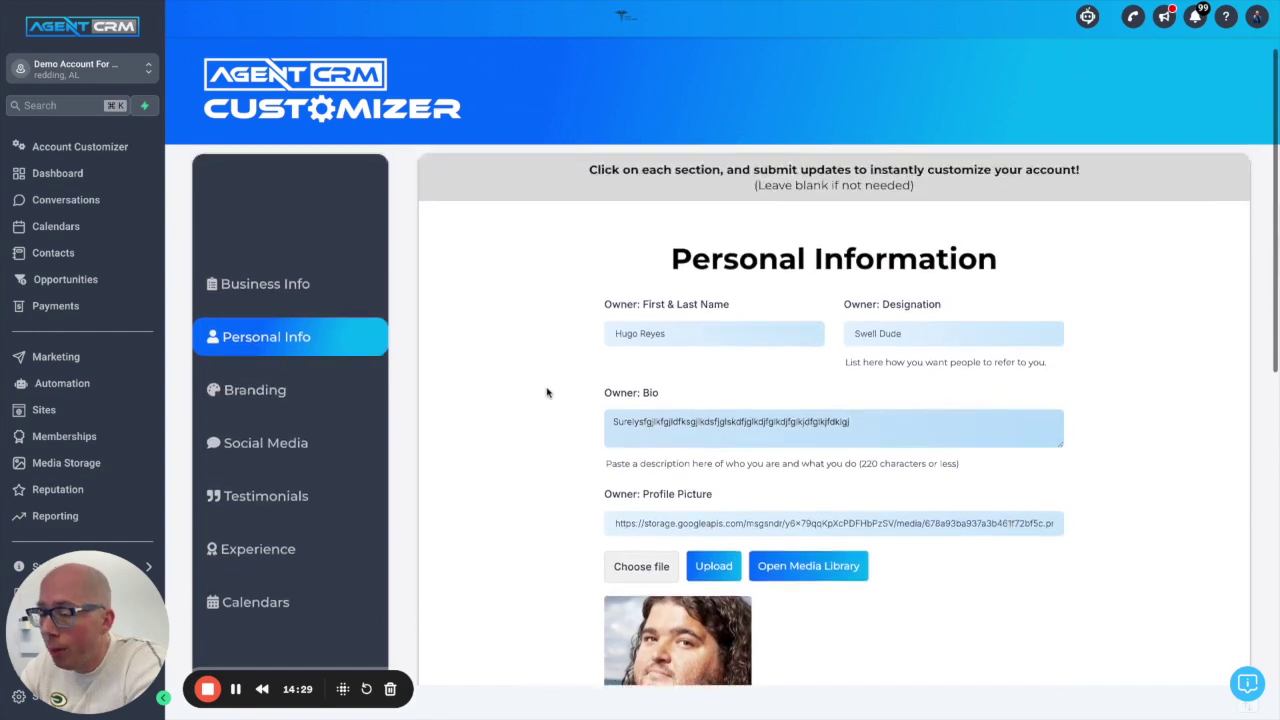
Step: Review the Branding section's colors and rectangular business logo, and the Social Media section's profile links
{"action": "left_click", "coordinate": [323, 404]}
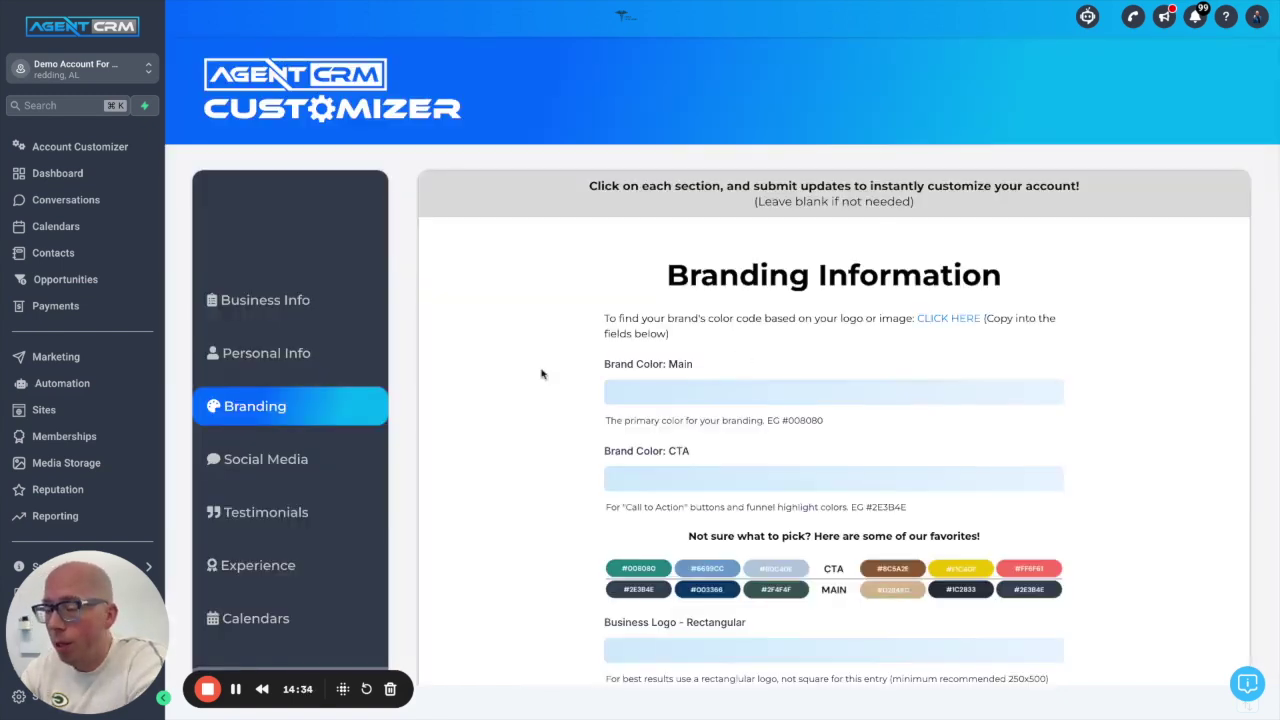
{"action": "scroll", "coordinate": [648, 270], "scroll_direction": "down", "scroll_amount": 3}
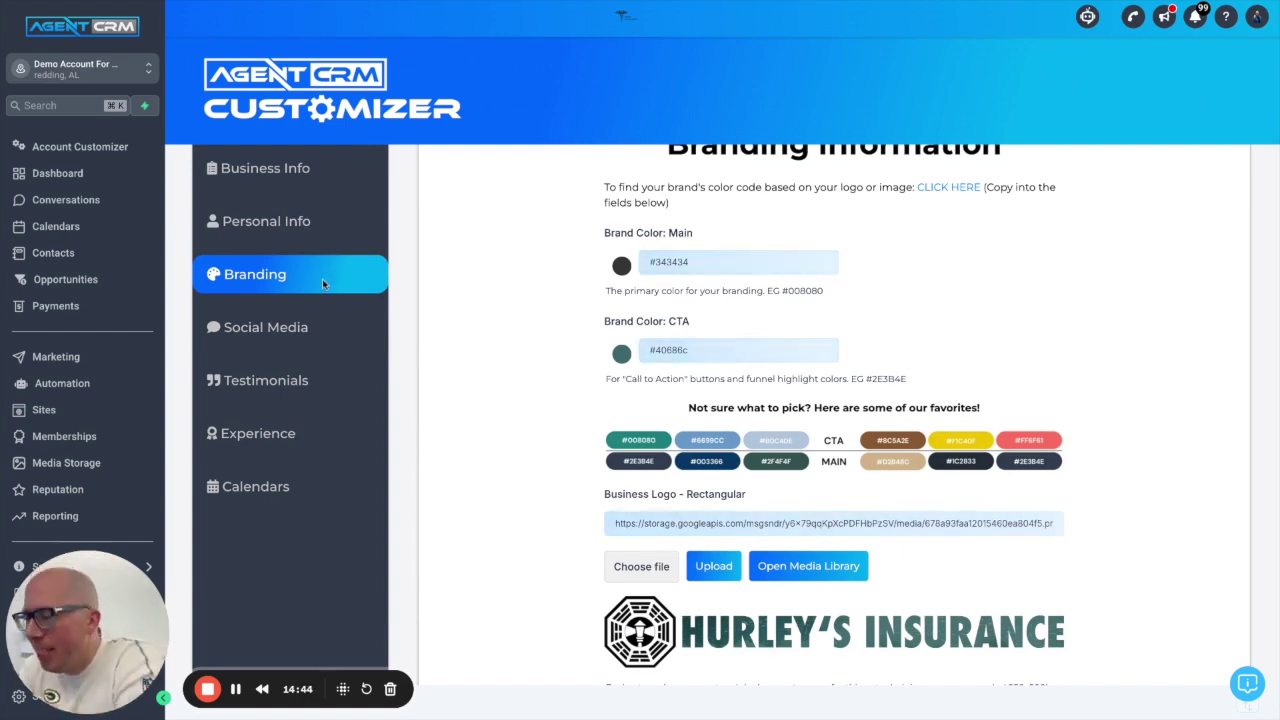
{"action": "left_click", "coordinate": [274, 342]}
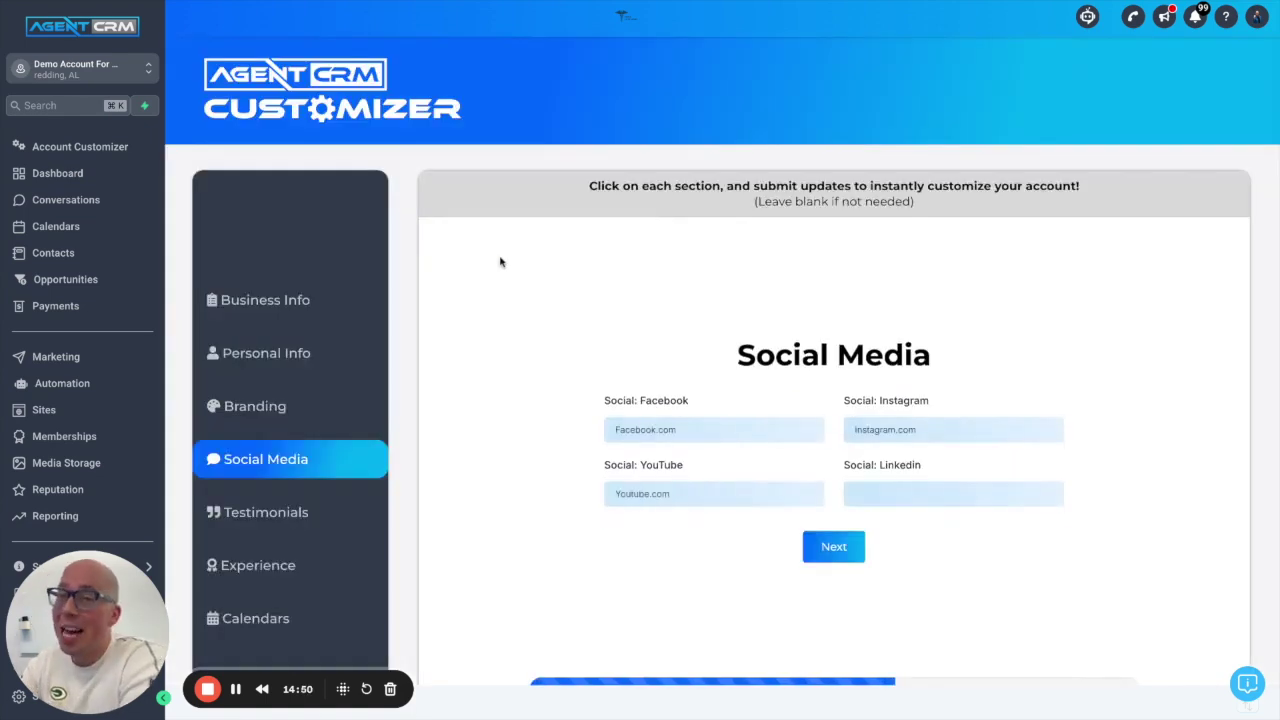
Step: Review the Testimonials section's client entries and the Experience section's business portfolio fields
{"action": "left_click", "coordinate": [283, 520]}
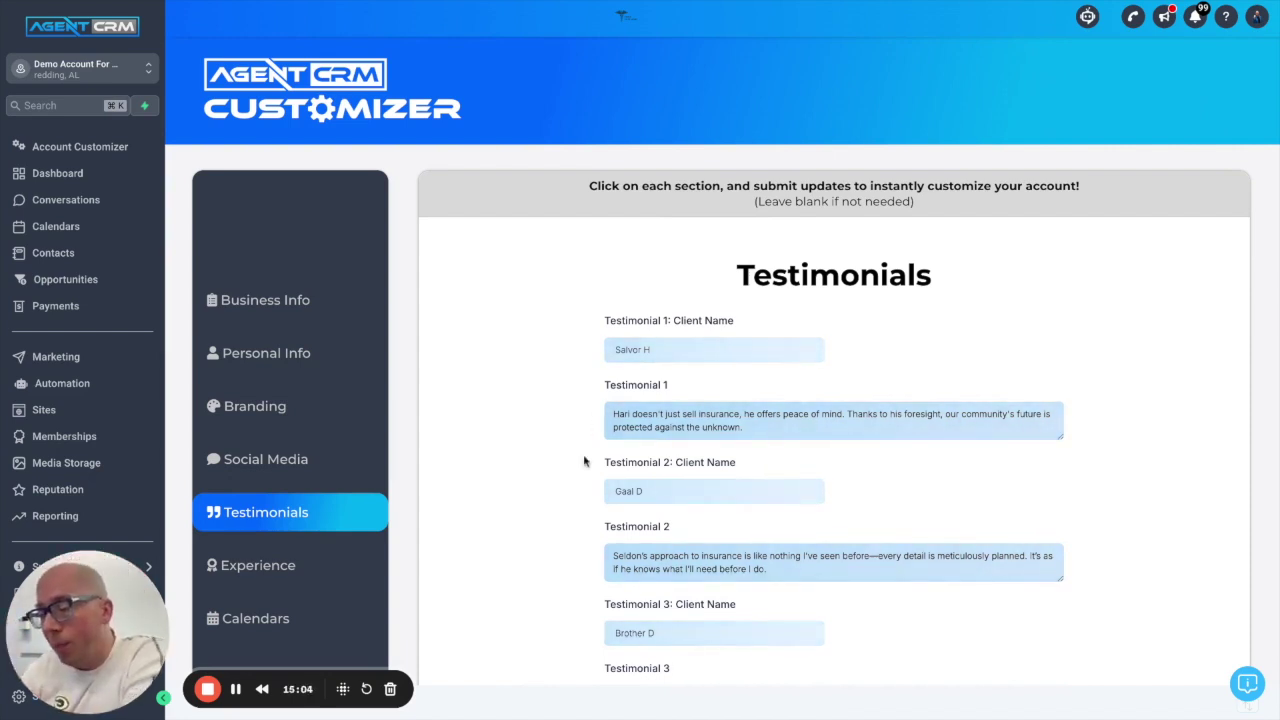
{"action": "scroll", "coordinate": [586, 457], "scroll_direction": "down", "scroll_amount": 3}
{"action": "scroll", "coordinate": [584, 460], "scroll_direction": "up", "scroll_amount": 1}
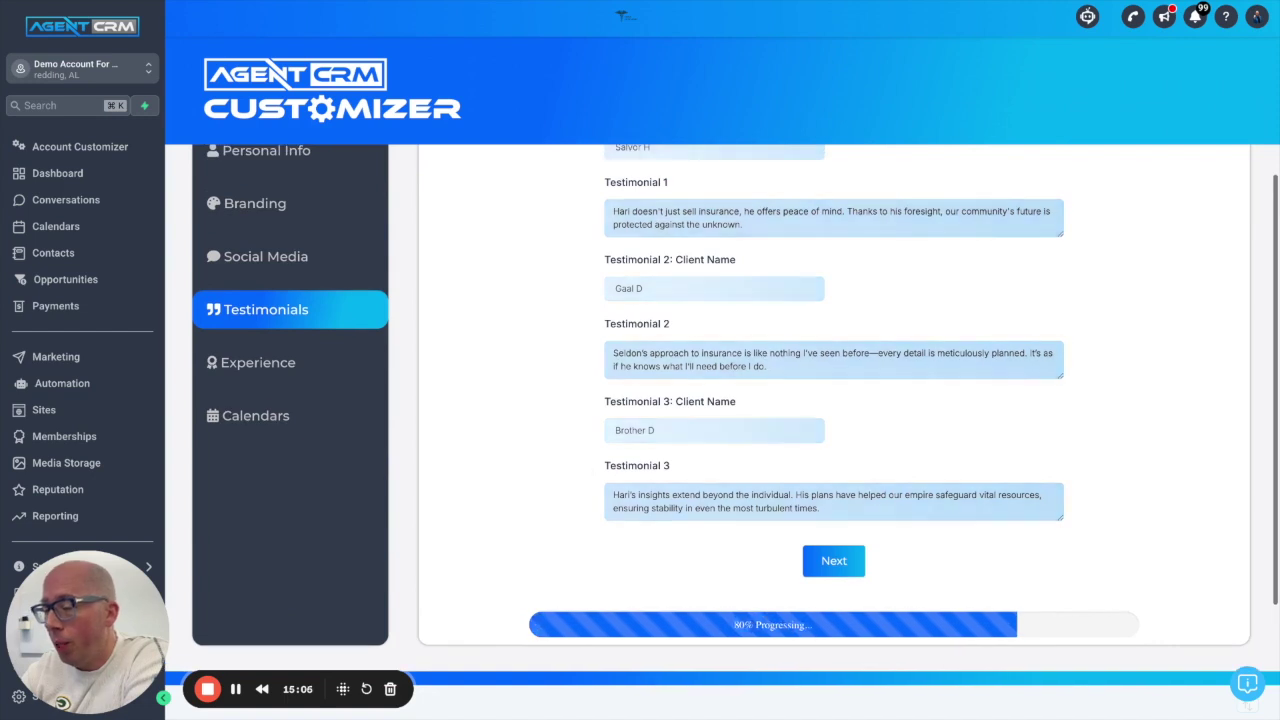
{"action": "left_click", "coordinate": [275, 371]}
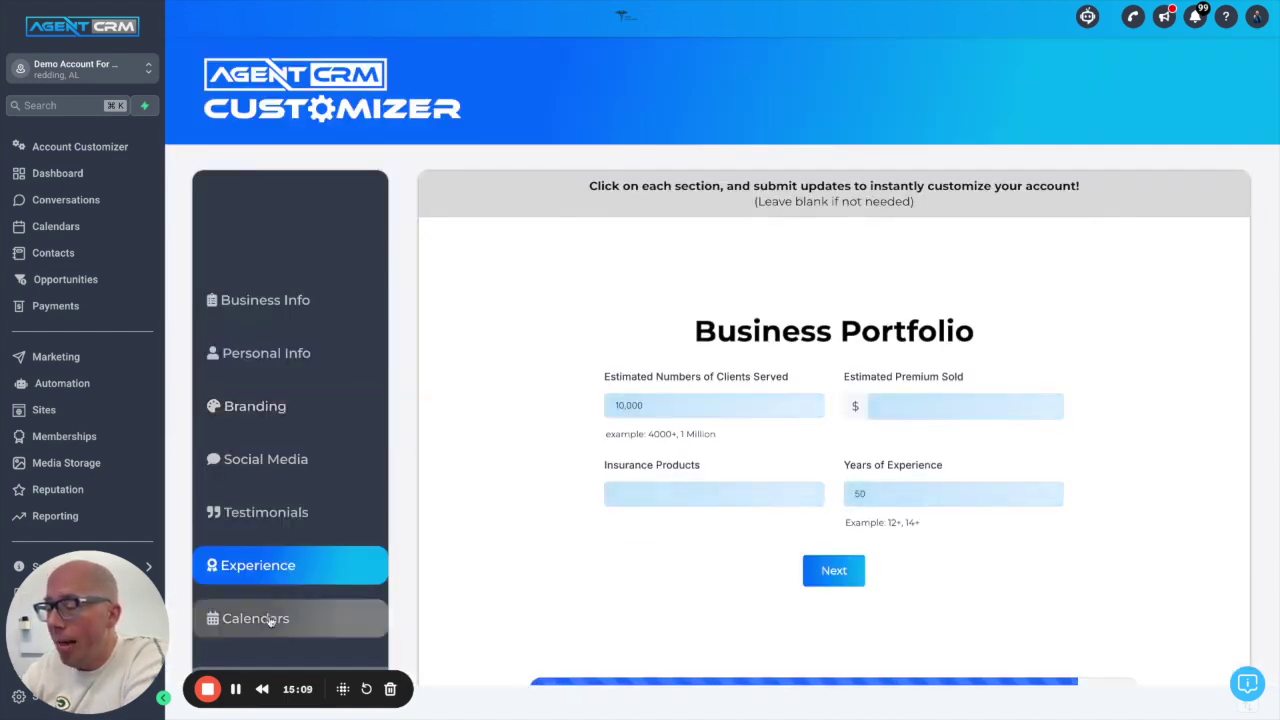
Step: In the Calendars section, choose Life as the product and review its life insurance calendar link field
{"action": "left_click", "coordinate": [270, 621]}
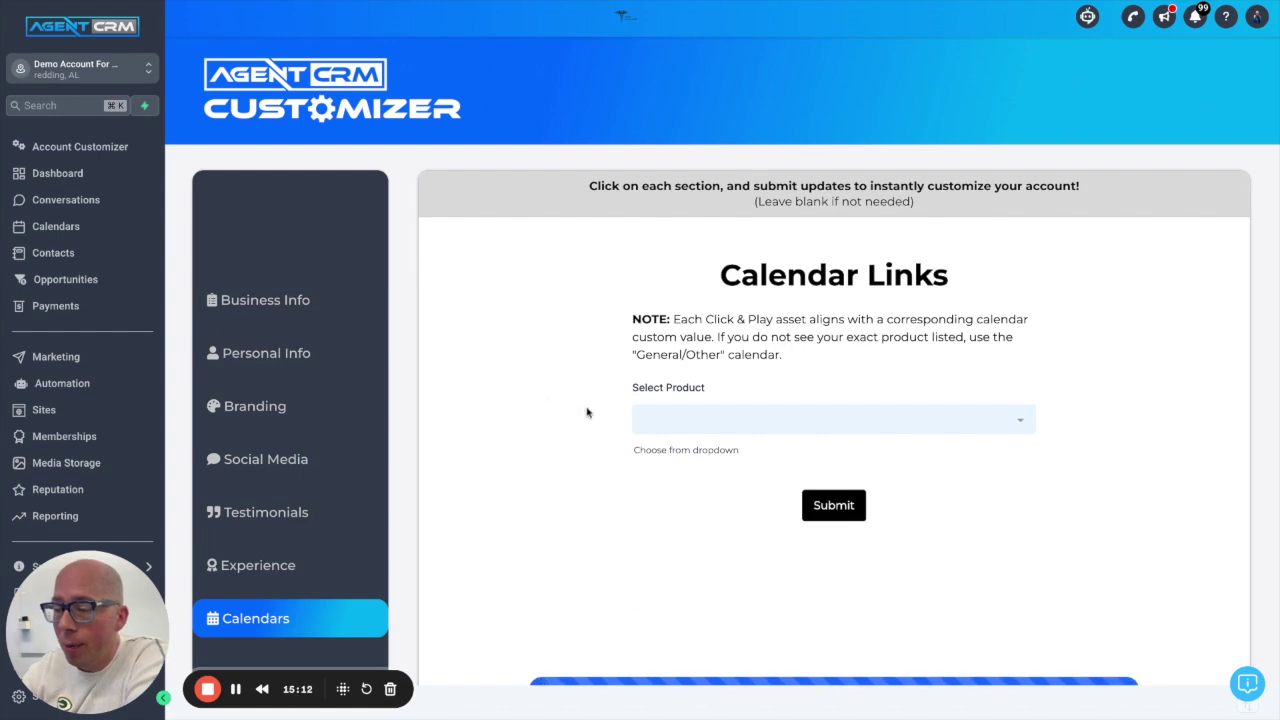
{"action": "left_click", "coordinate": [665, 428]}
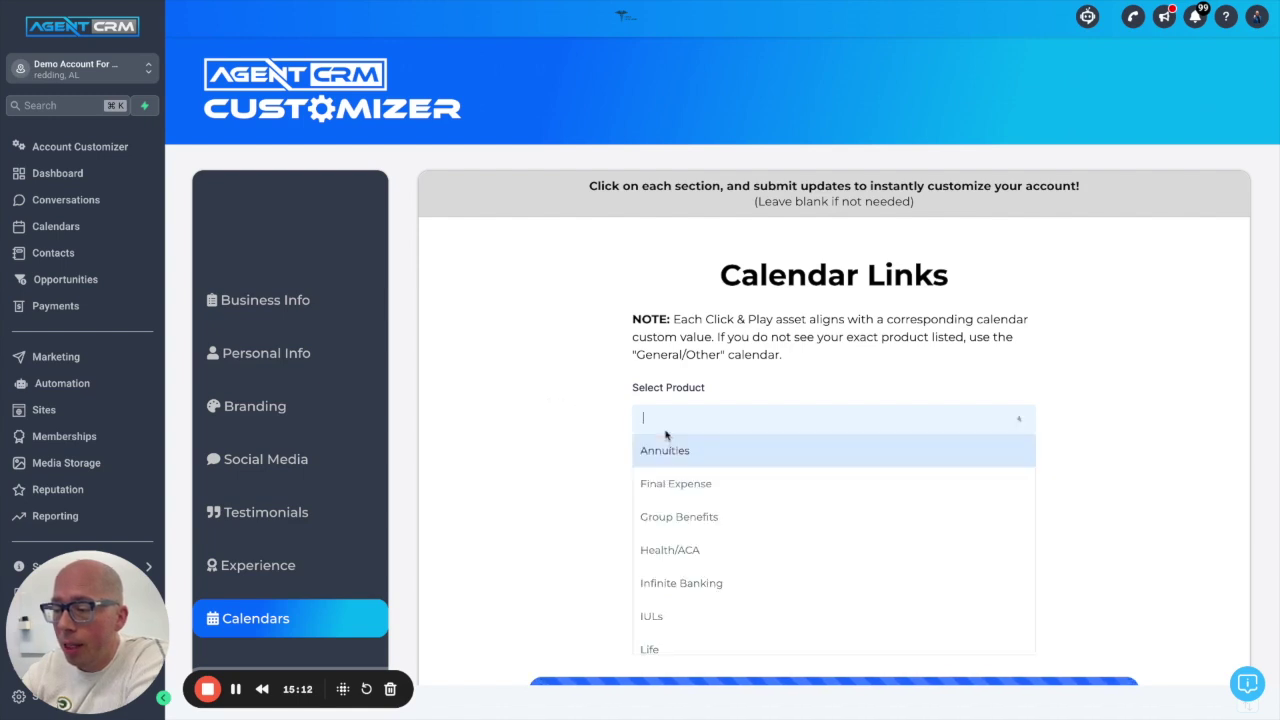
{"action": "left_click", "coordinate": [654, 648]}
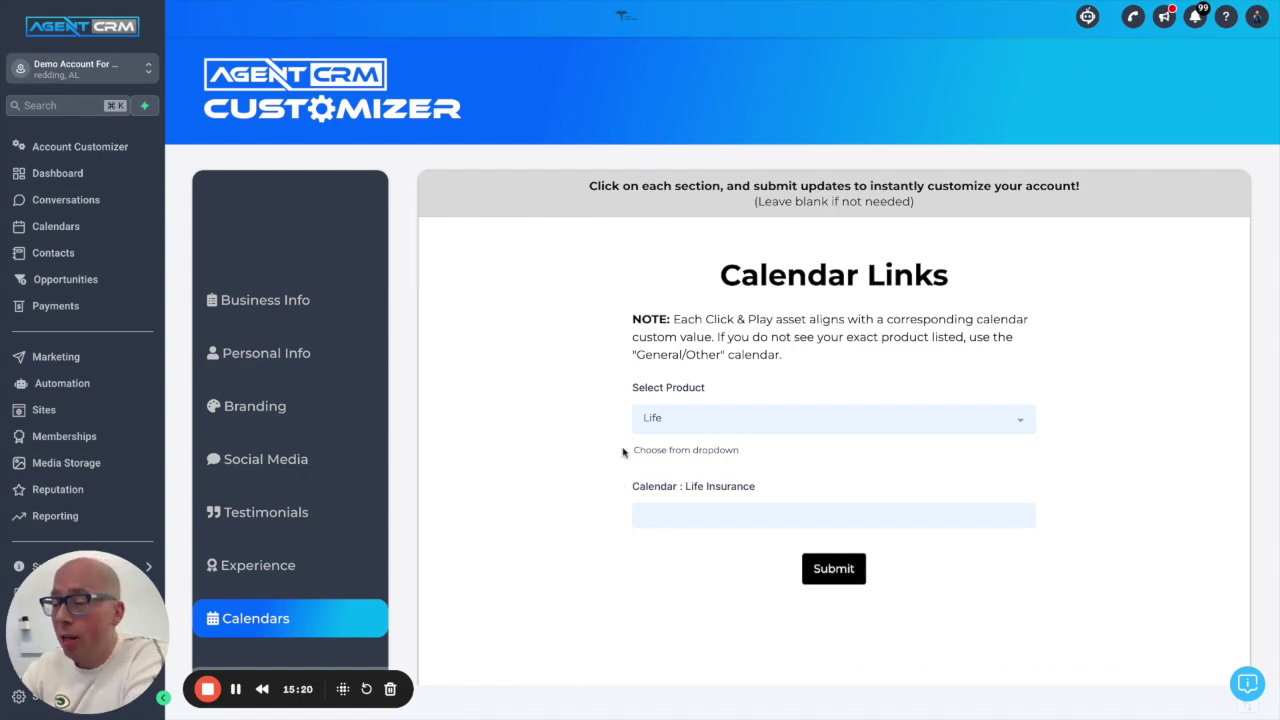
{"action": "scroll", "coordinate": [623, 451], "scroll_direction": "down", "scroll_amount": 1}
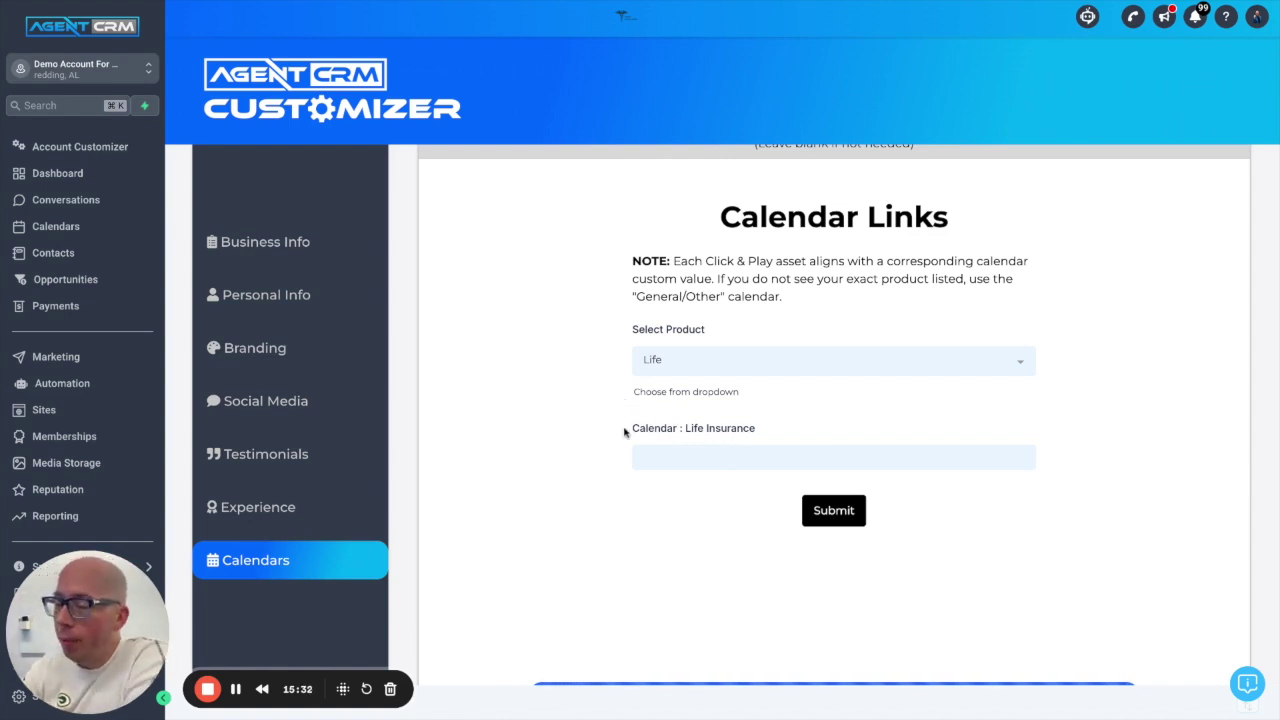
{"action": "scroll", "coordinate": [618, 426], "scroll_direction": "up", "scroll_amount": 2}
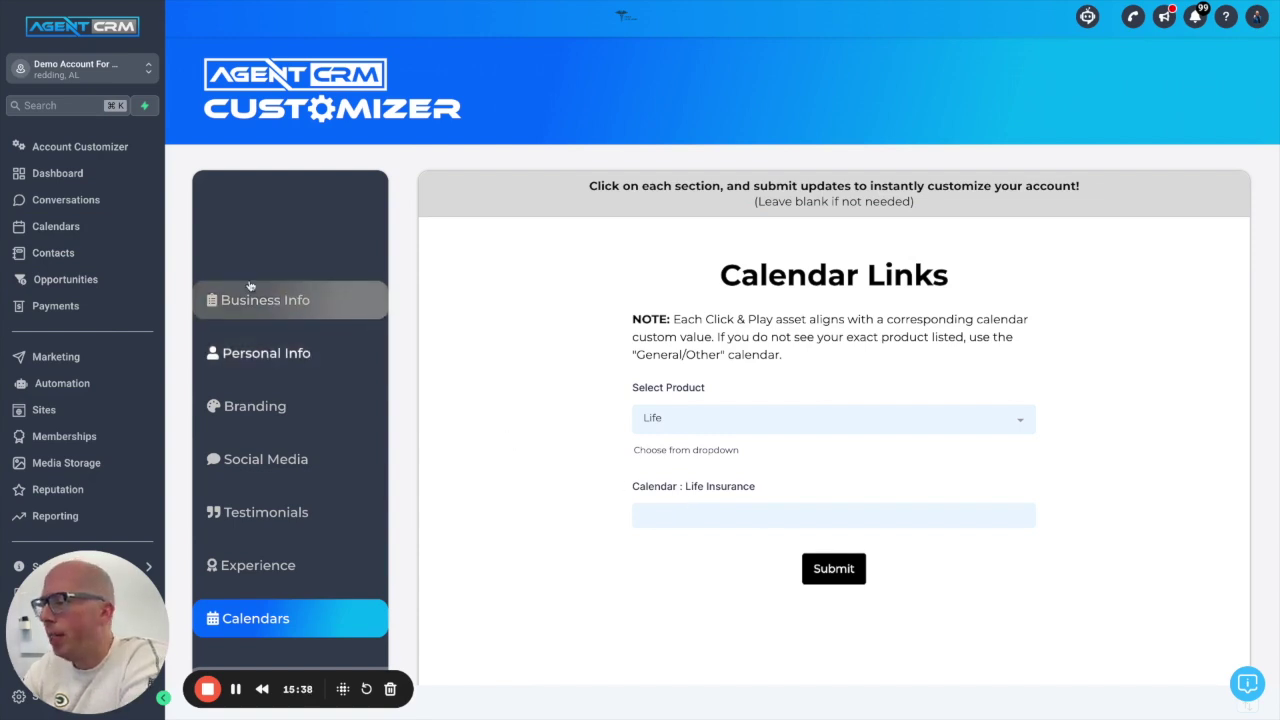
{"action": "left_click", "coordinate": [102, 357]}
{"action": "mouse_move", "coordinate": [365, 58]}
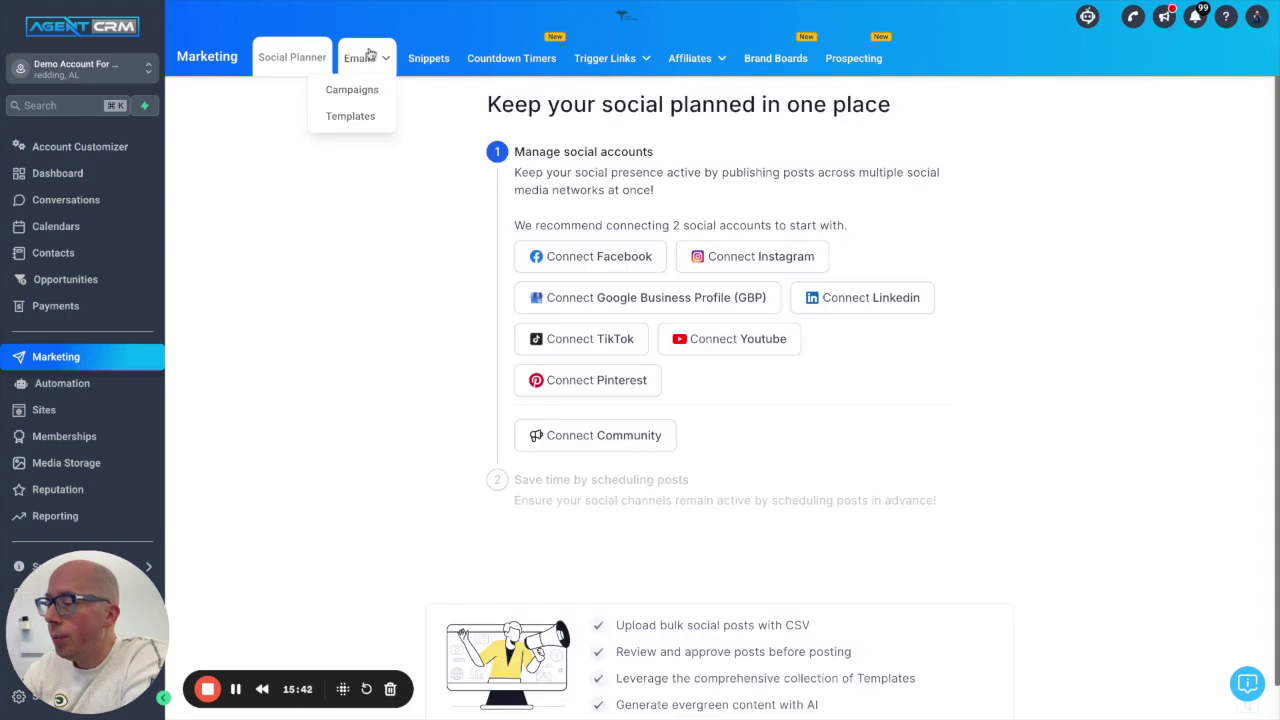
{"action": "left_click", "coordinate": [352, 116]}
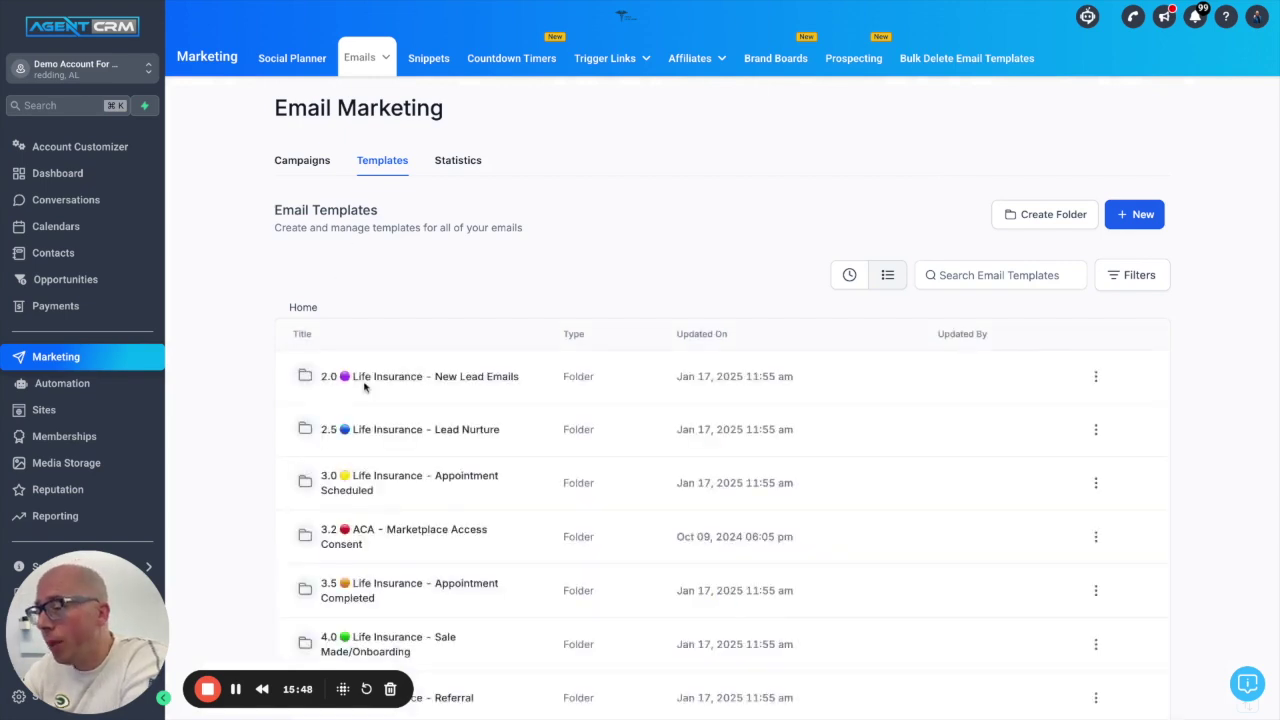
{"action": "left_click", "coordinate": [383, 387]}
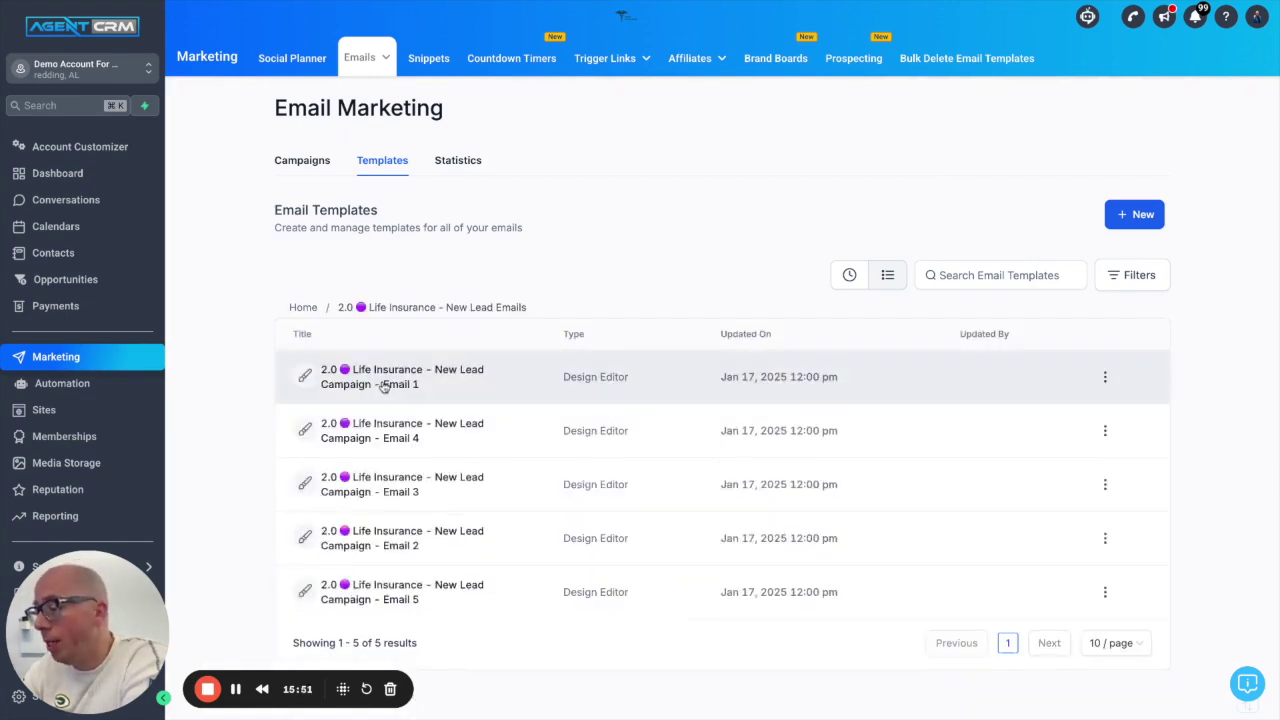
{"action": "left_click", "coordinate": [383, 387]}
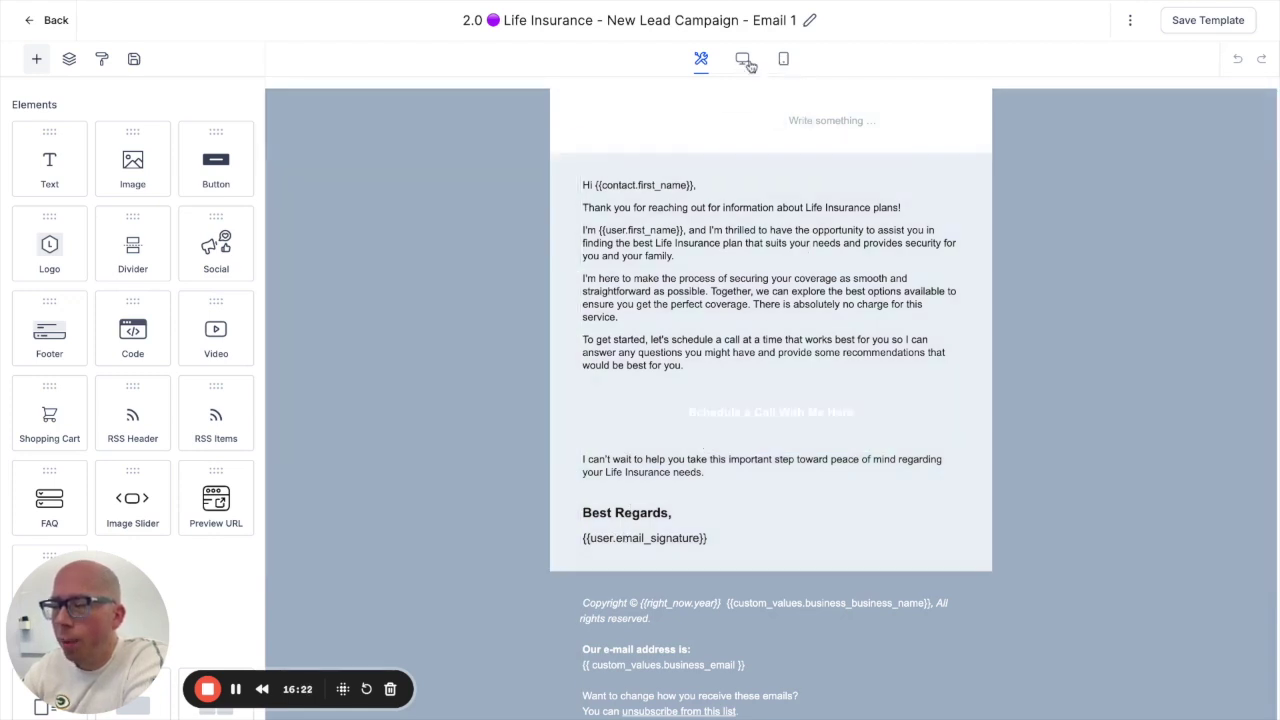
Step: Look at the additional options of the Email 1 template and leave the template editor
{"action": "left_click", "coordinate": [1133, 24]}
{"action": "left_click", "coordinate": [1112, 77]}
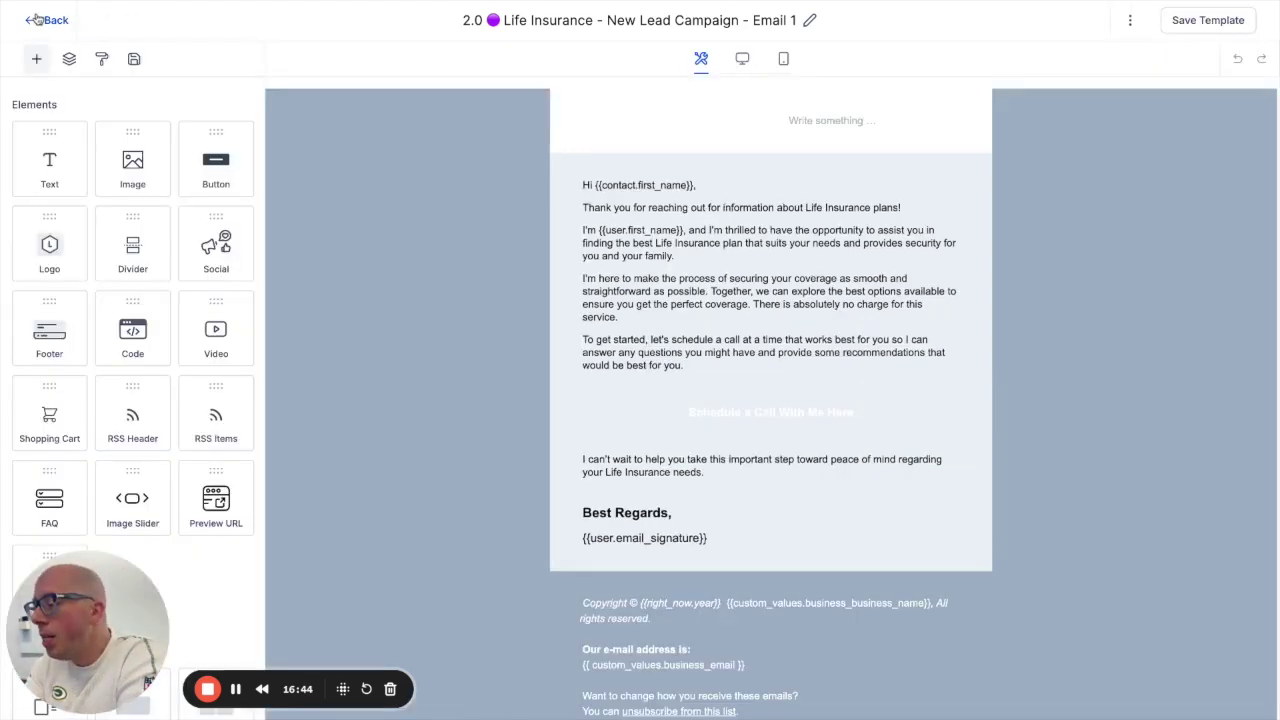
{"action": "left_click", "coordinate": [38, 20]}
{"action": "left_click", "coordinate": [34, 25]}
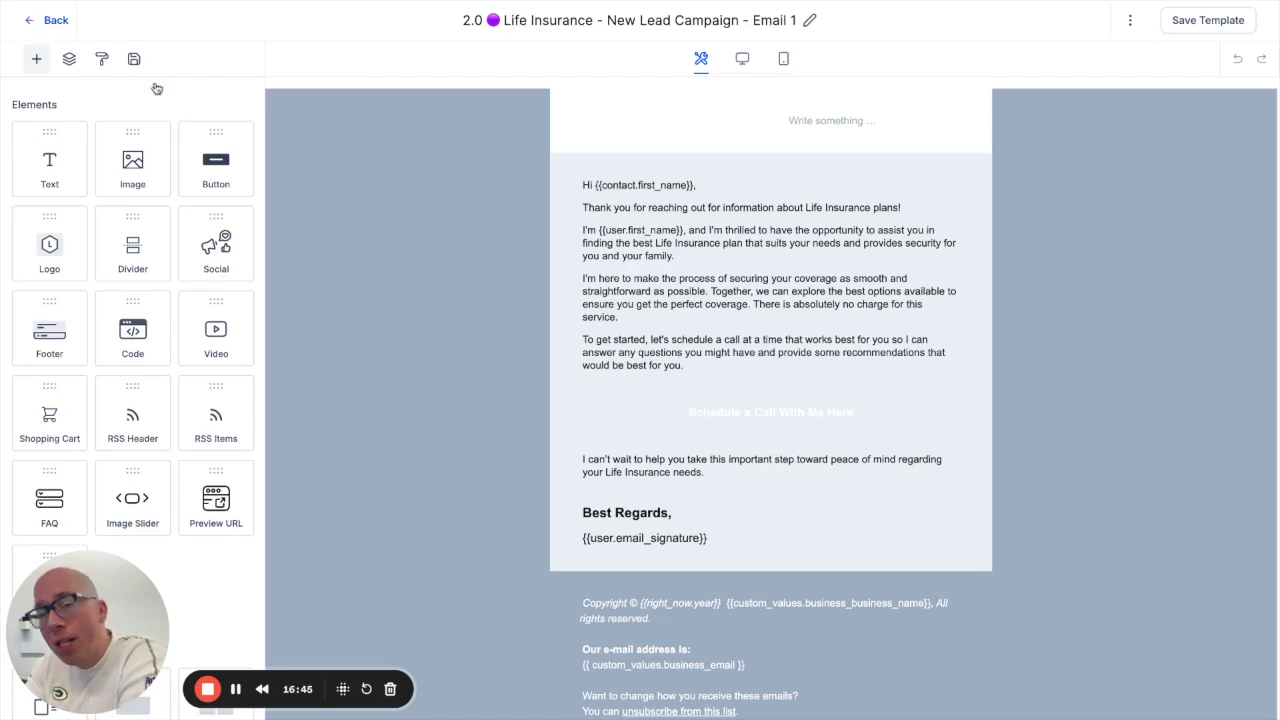
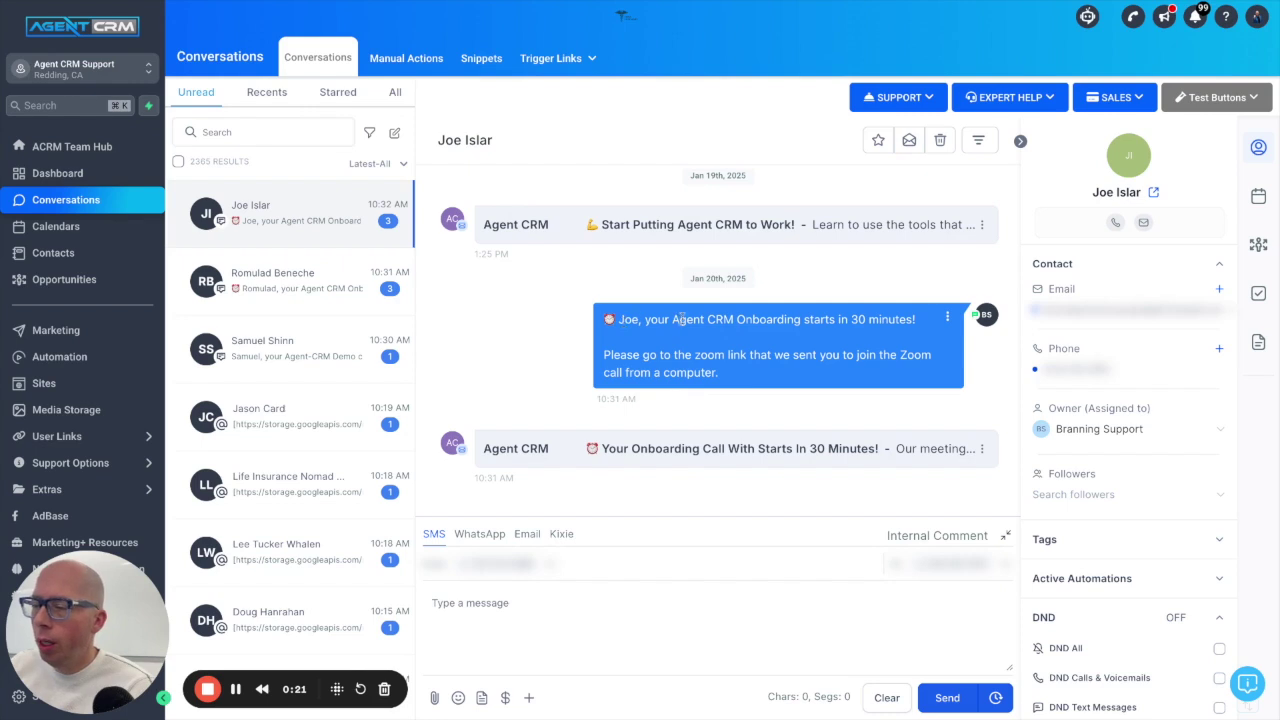
Step: Look back through the selected contact's conversation history, including the onboarding confirmations, reminders and replies
{"action": "scroll", "coordinate": [624, 311], "scroll_direction": "up", "scroll_amount": 10}
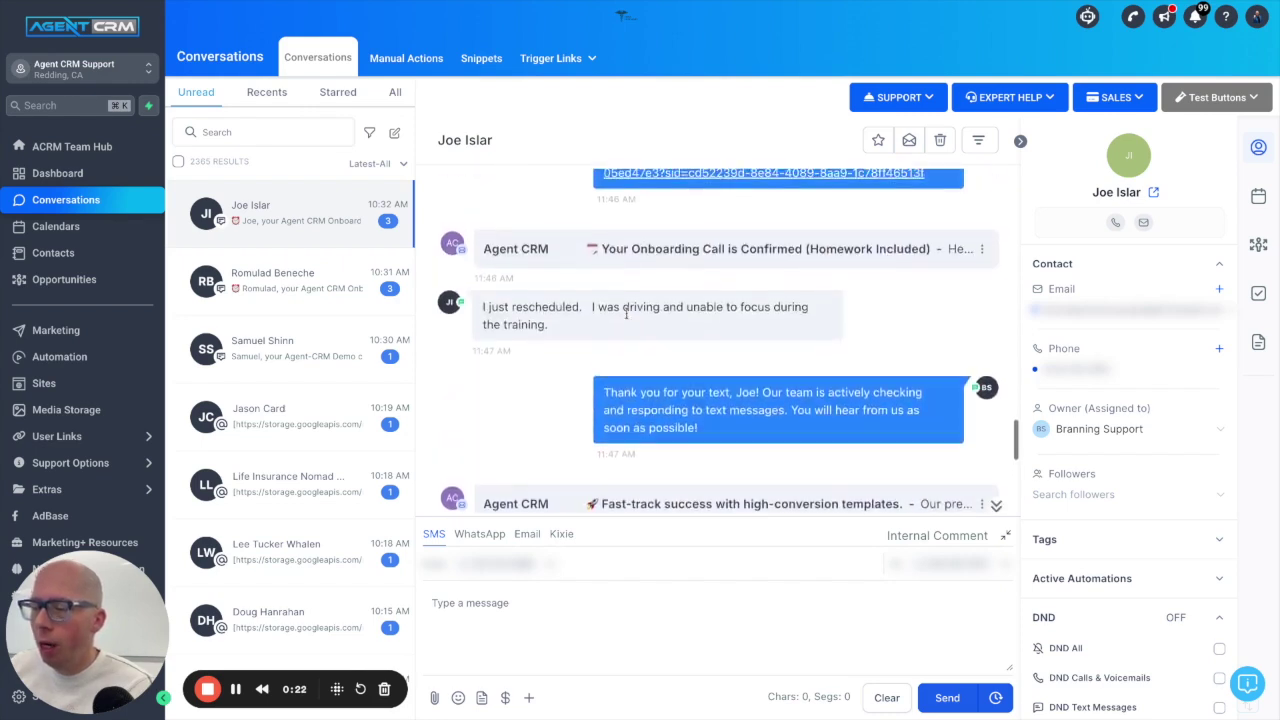
{"action": "scroll", "coordinate": [718, 337], "scroll_direction": "up", "scroll_amount": 10}
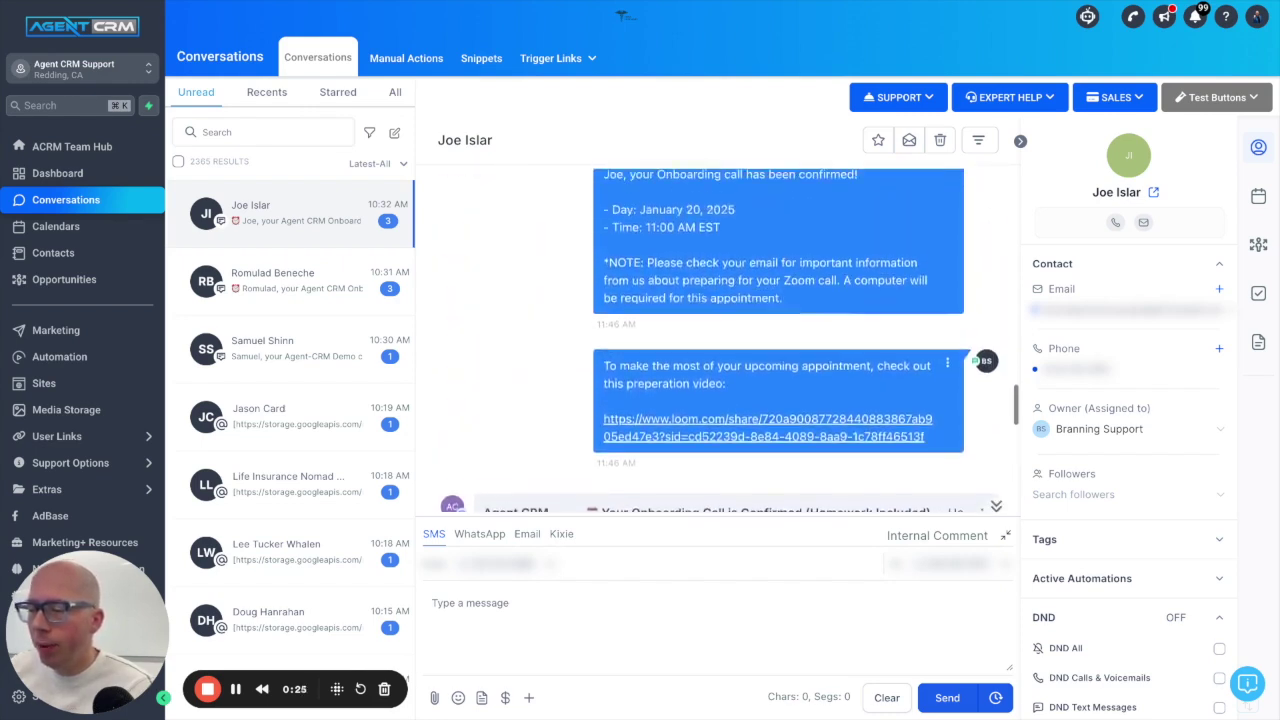
{"action": "scroll", "coordinate": [718, 340], "scroll_direction": "up", "scroll_amount": 10}
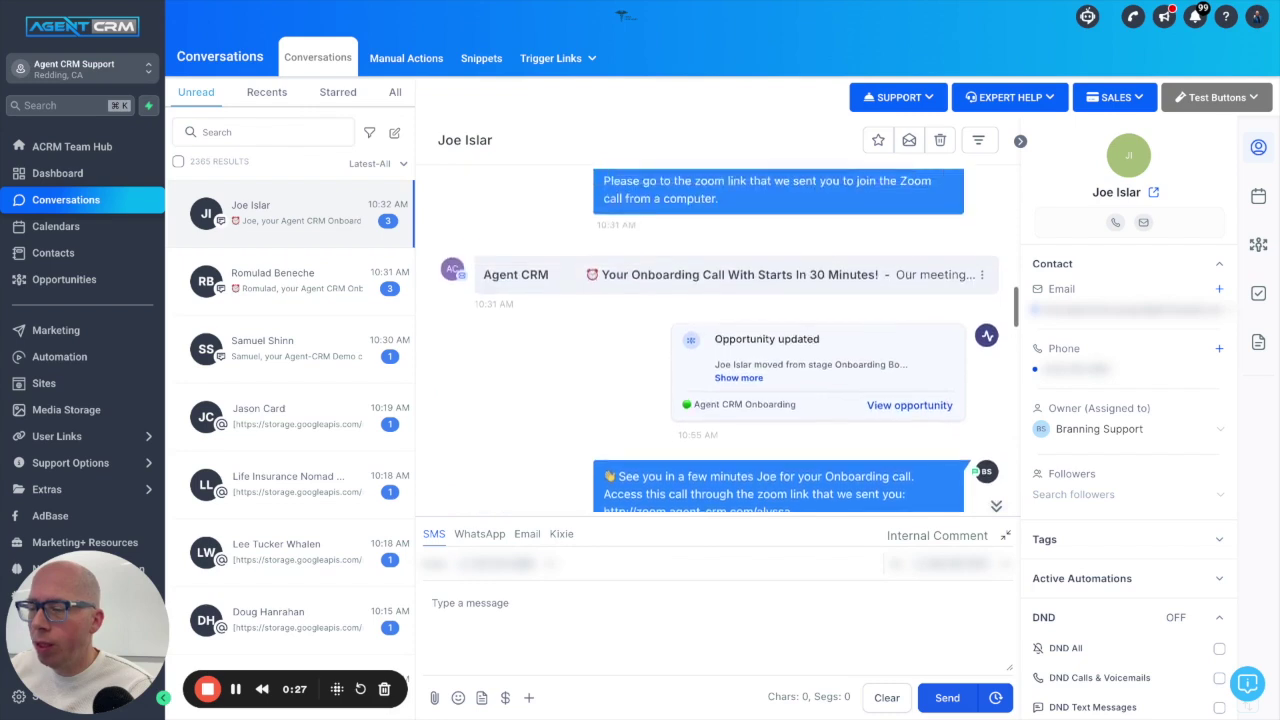
{"action": "scroll", "coordinate": [633, 332], "scroll_direction": "down", "scroll_amount": 1}
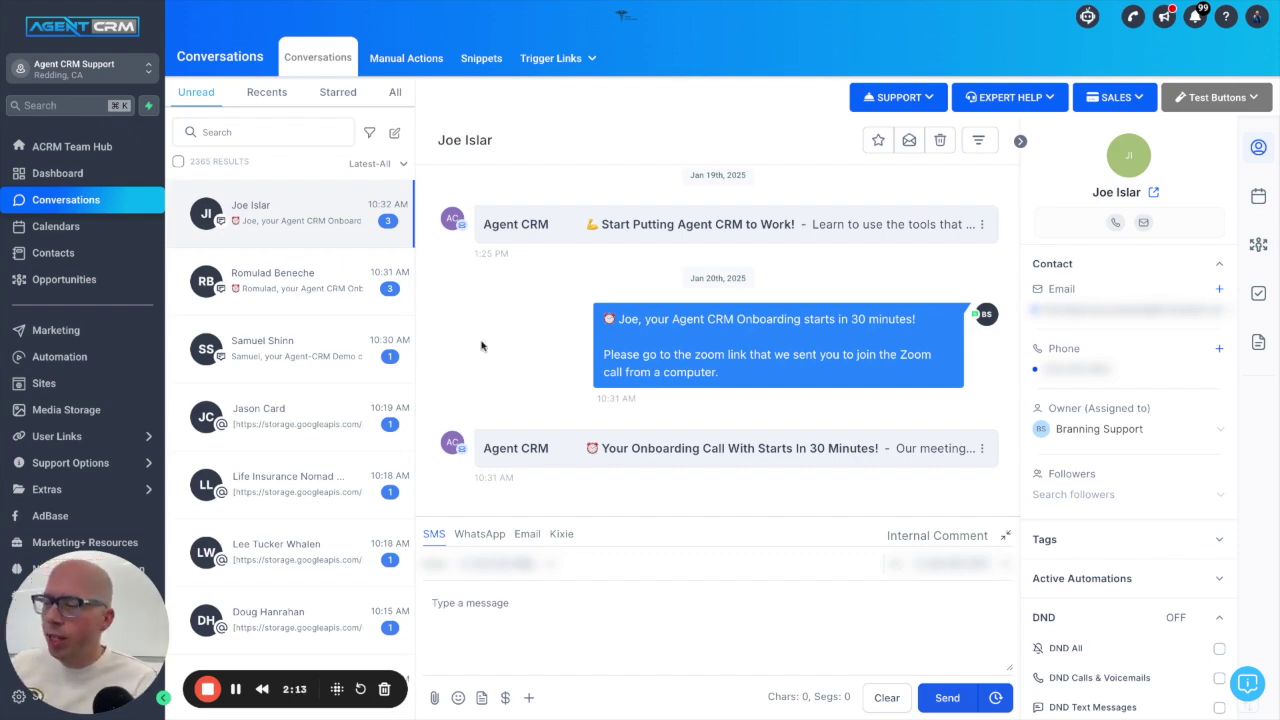
{"action": "left_click", "coordinate": [236, 690]}
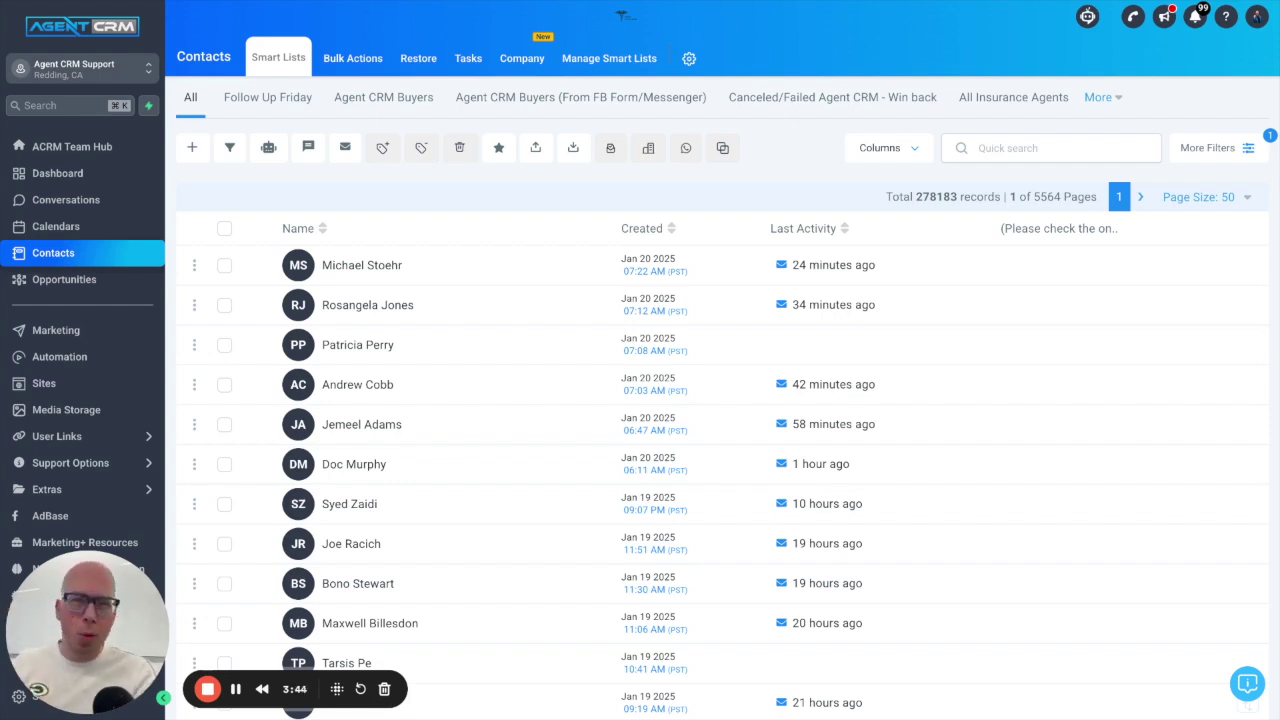
Step: Select every contact on the first page of the All smart list, and go to the Opportunities board
{"action": "left_click", "coordinate": [225, 229]}
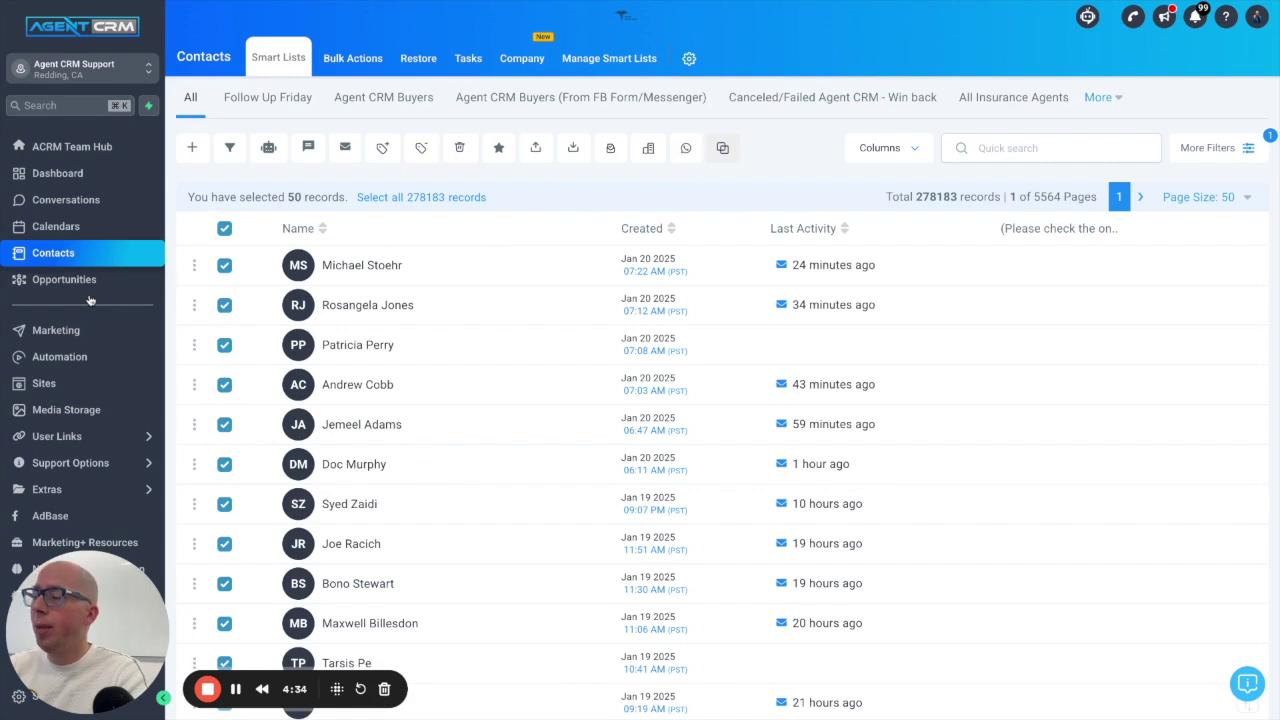
{"action": "left_click", "coordinate": [64, 280]}
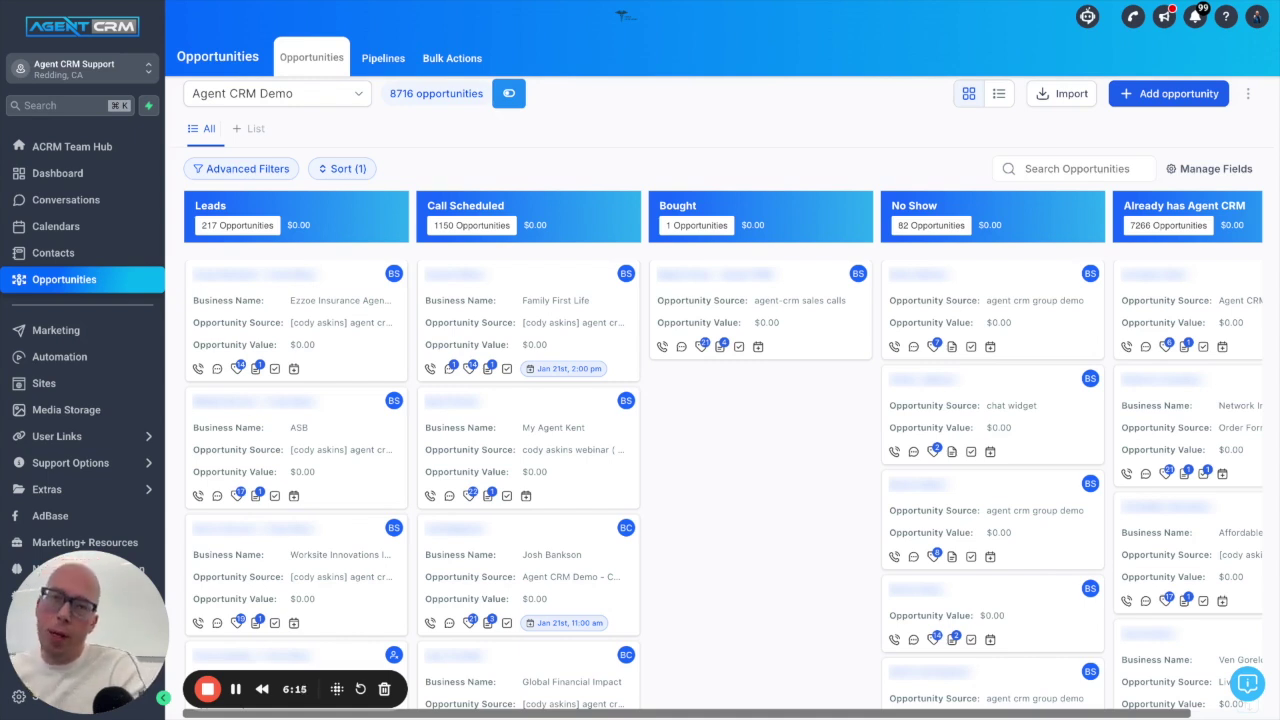
Step: Open the Automation workflow list and bring up the available Support Options
{"action": "left_click", "coordinate": [97, 359]}
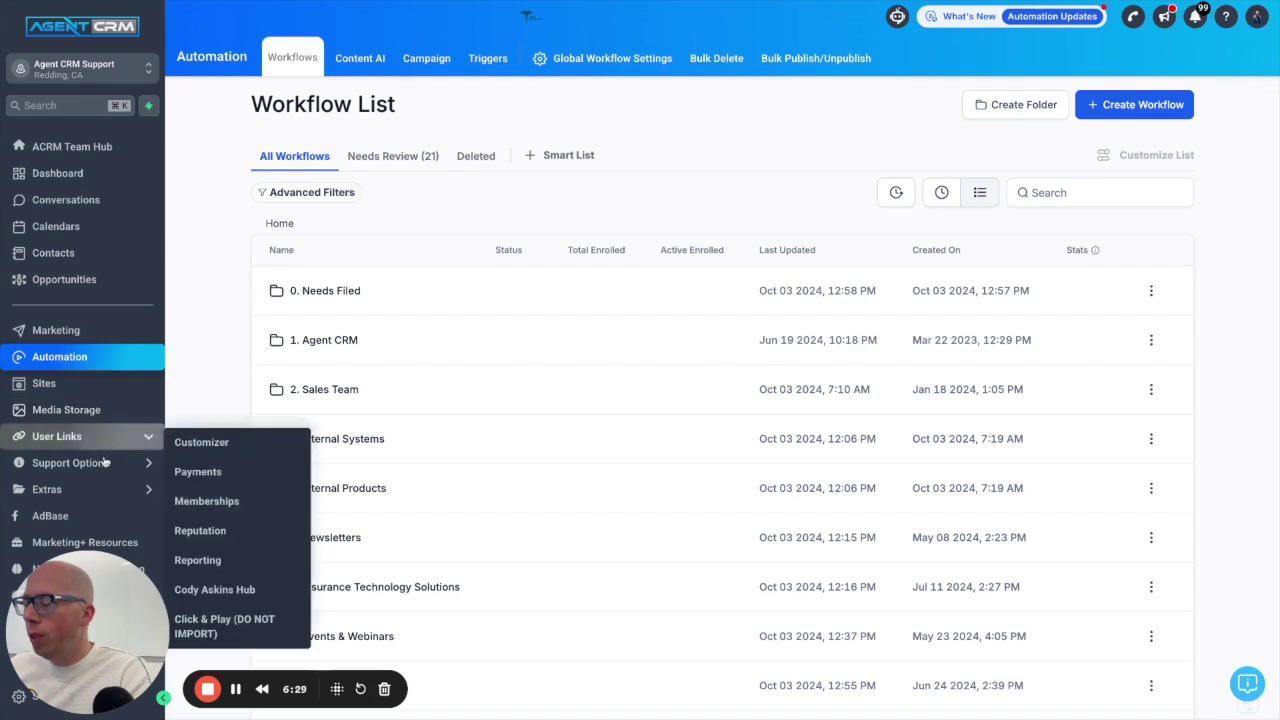
{"action": "mouse_move", "coordinate": [103, 466]}
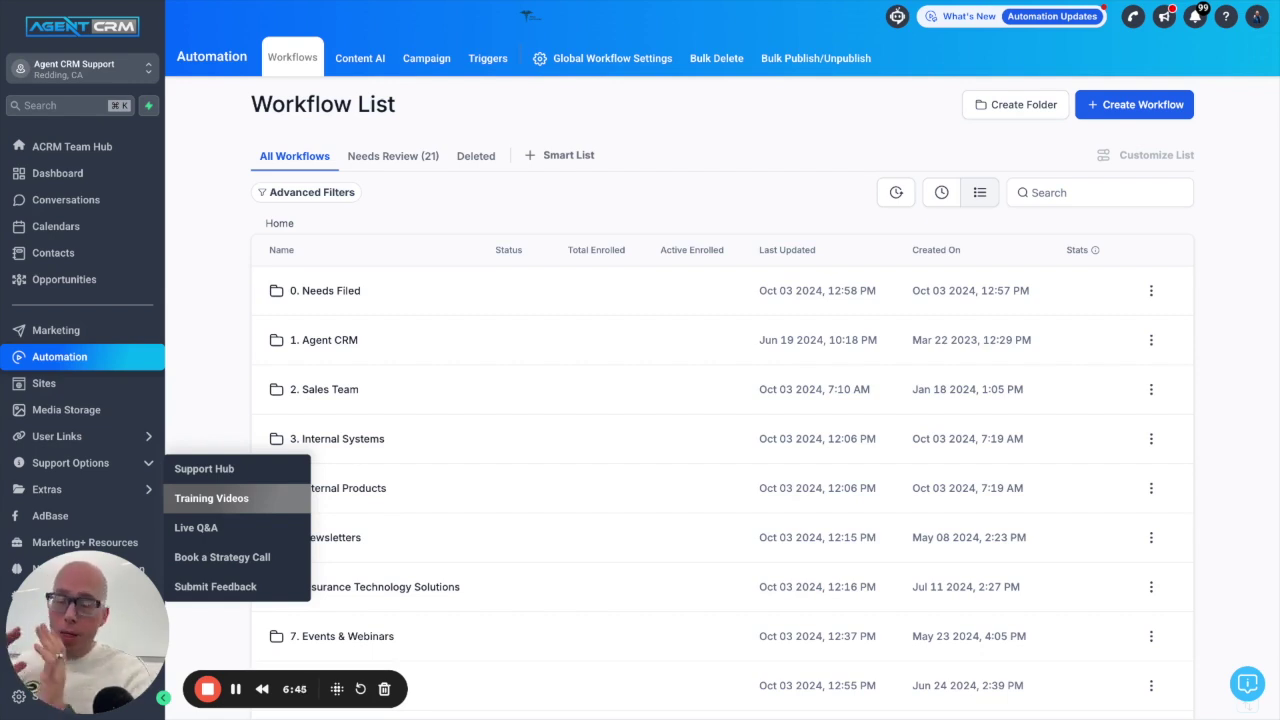
Step: View the Training Videos page, and open the Live Q&A page to read its session guidelines and join-session times
{"action": "left_click", "coordinate": [211, 498]}
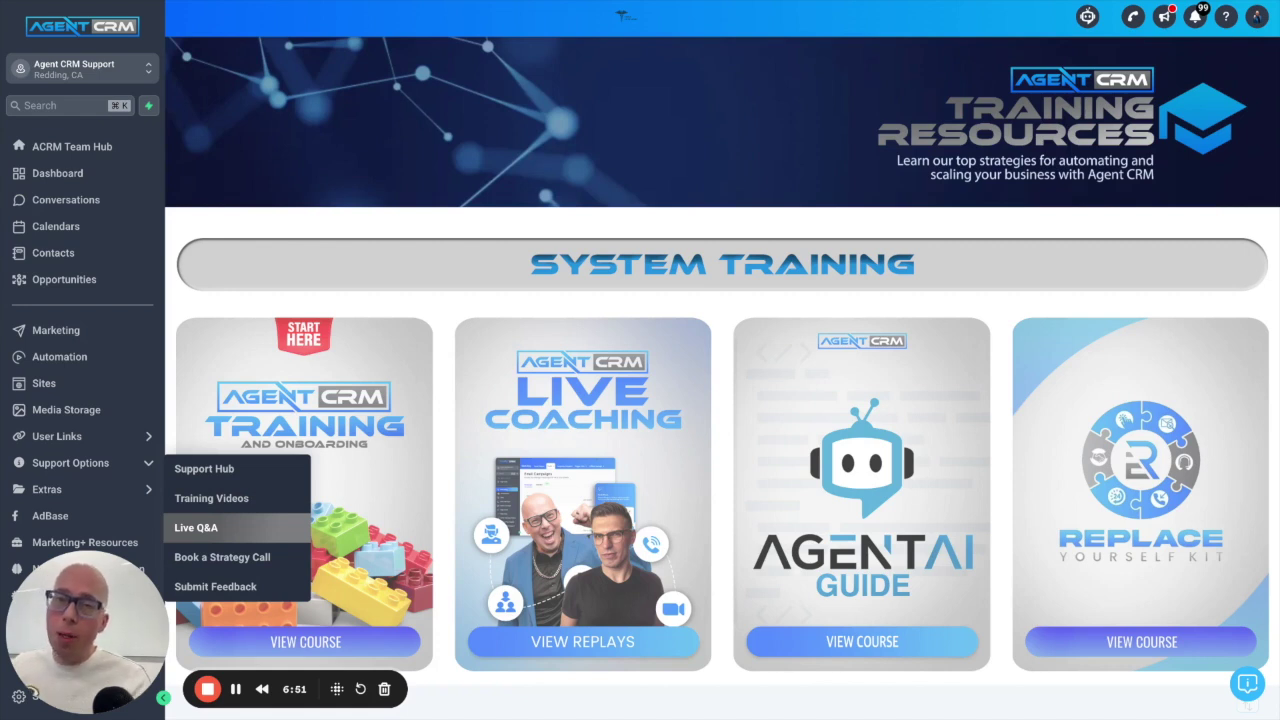
{"action": "left_click", "coordinate": [278, 528]}
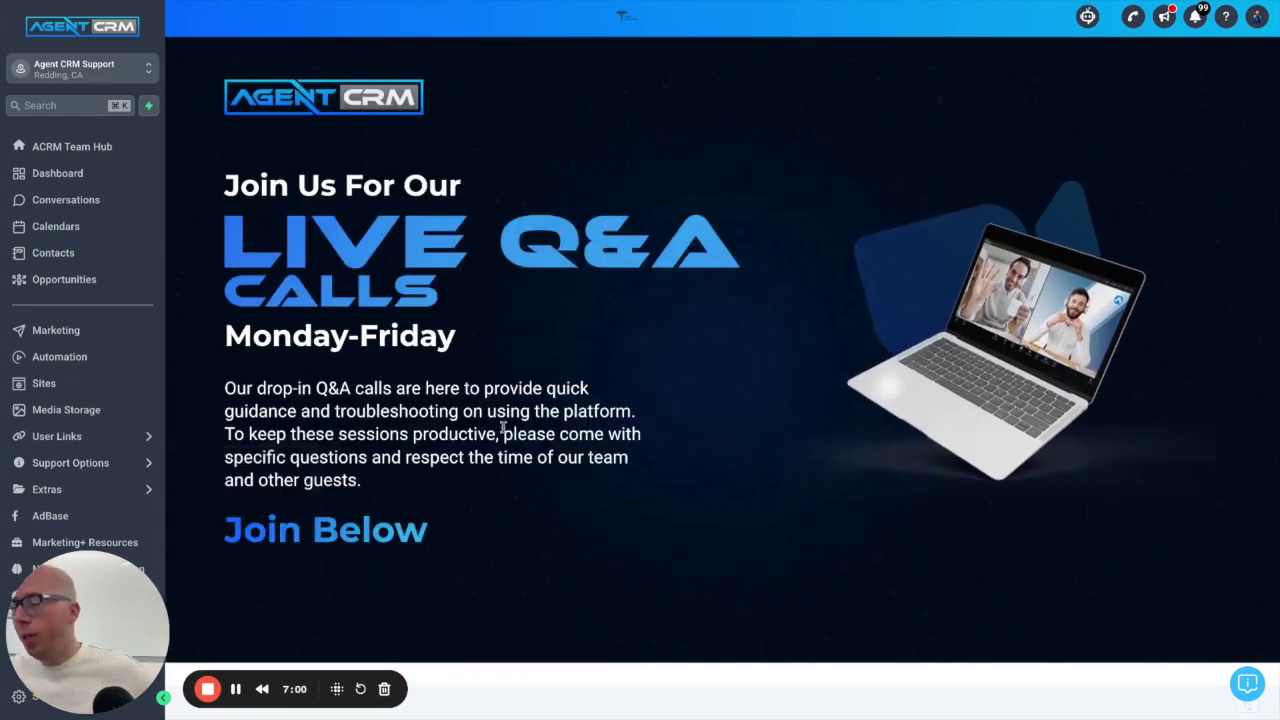
{"action": "scroll", "coordinate": [503, 427], "scroll_direction": "down", "scroll_amount": 5}
{"action": "scroll", "coordinate": [503, 427], "scroll_direction": "down", "scroll_amount": 8}
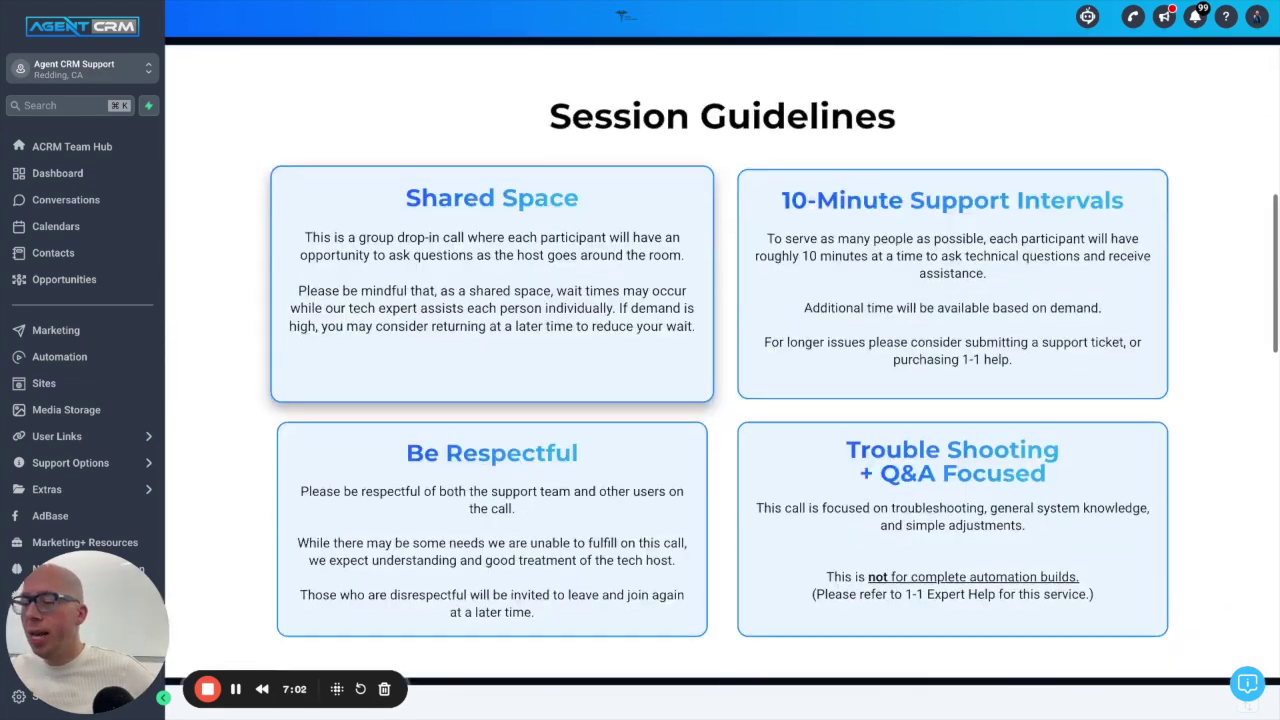
{"action": "scroll", "coordinate": [503, 427], "scroll_direction": "down", "scroll_amount": 1}
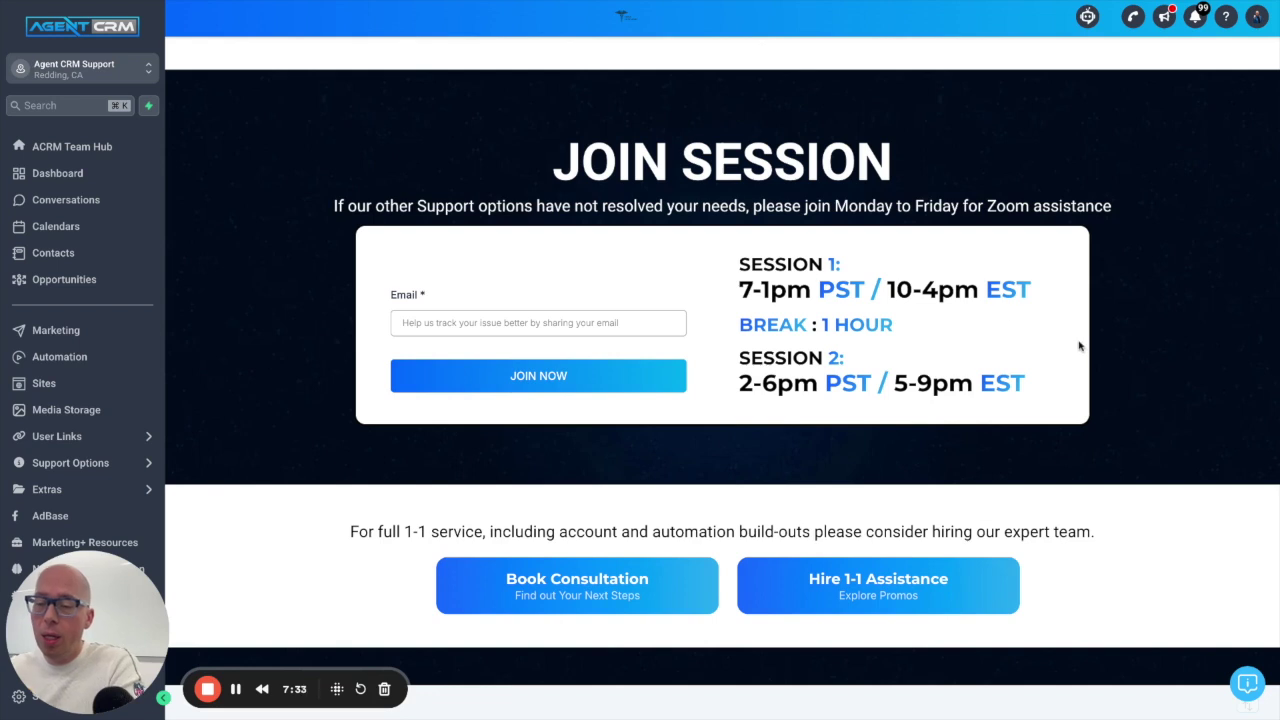
Step: Check the help widget, and open the Support Hub to review its support channels and support ticket form
{"action": "left_click", "coordinate": [1245, 686]}
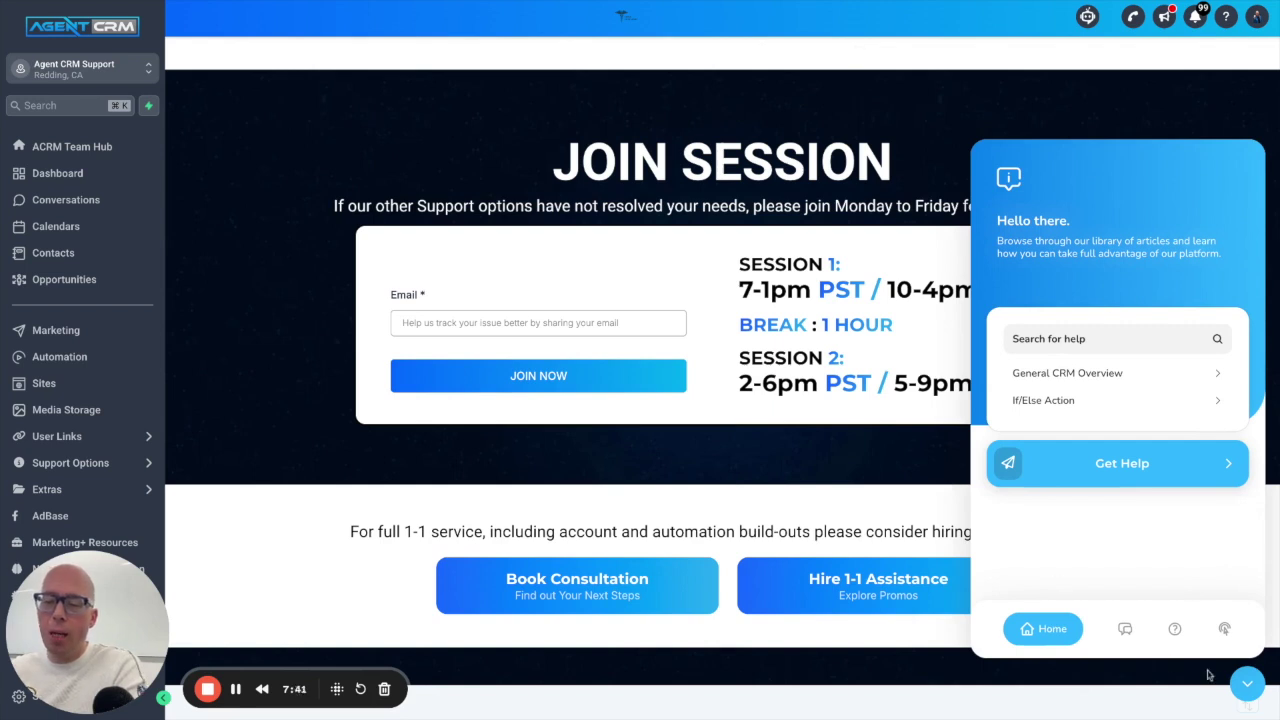
{"action": "left_click", "coordinate": [1245, 684]}
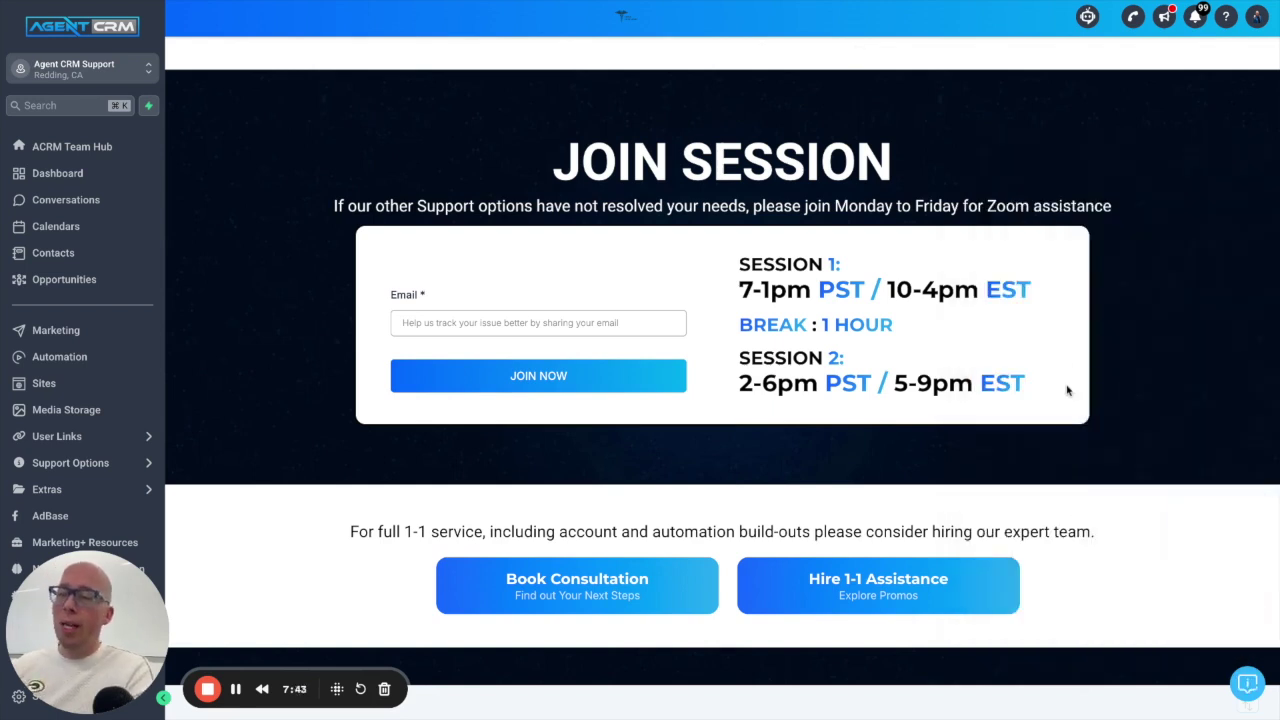
{"action": "mouse_move", "coordinate": [114, 462]}
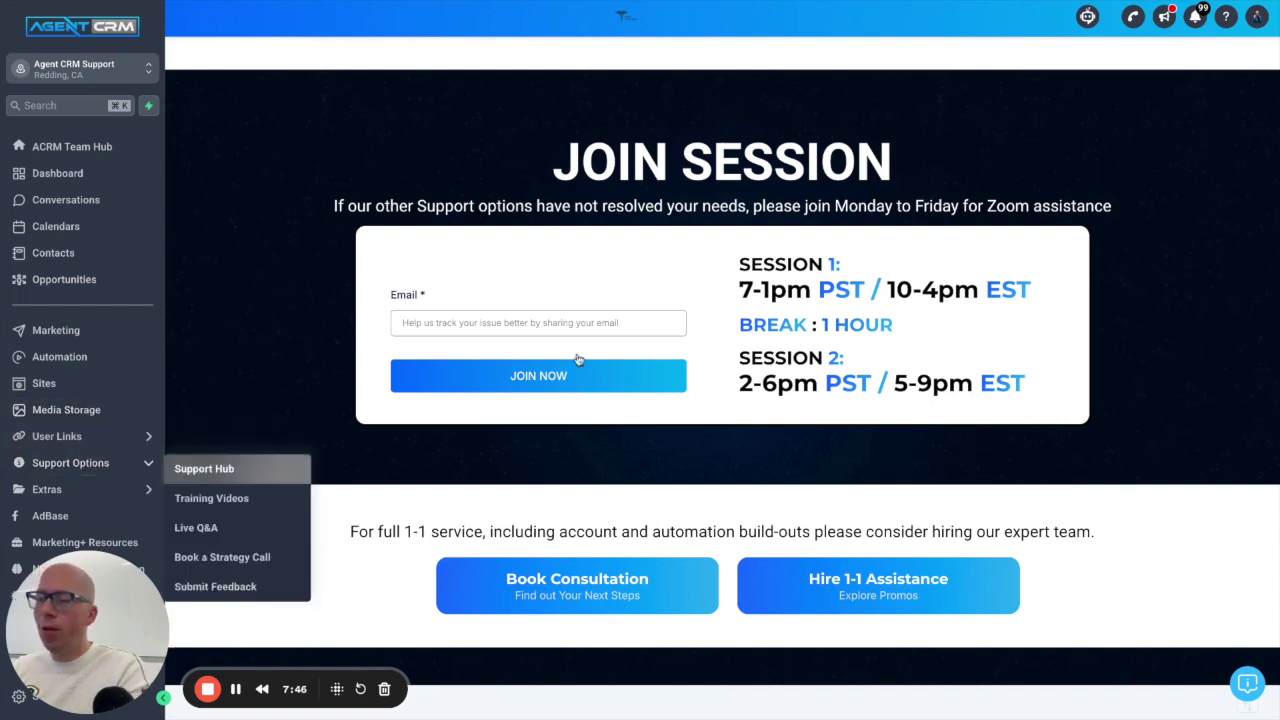
{"action": "left_click", "coordinate": [201, 474]}
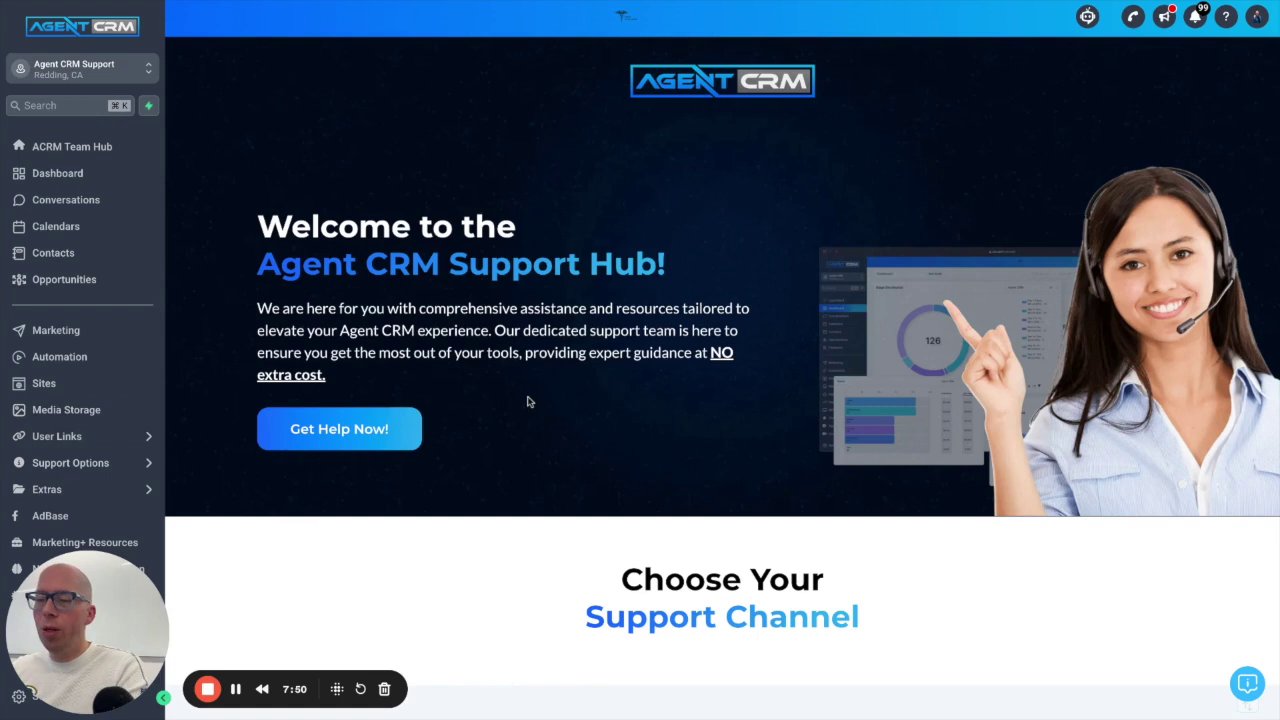
{"action": "scroll", "coordinate": [529, 401], "scroll_direction": "down", "scroll_amount": 3}
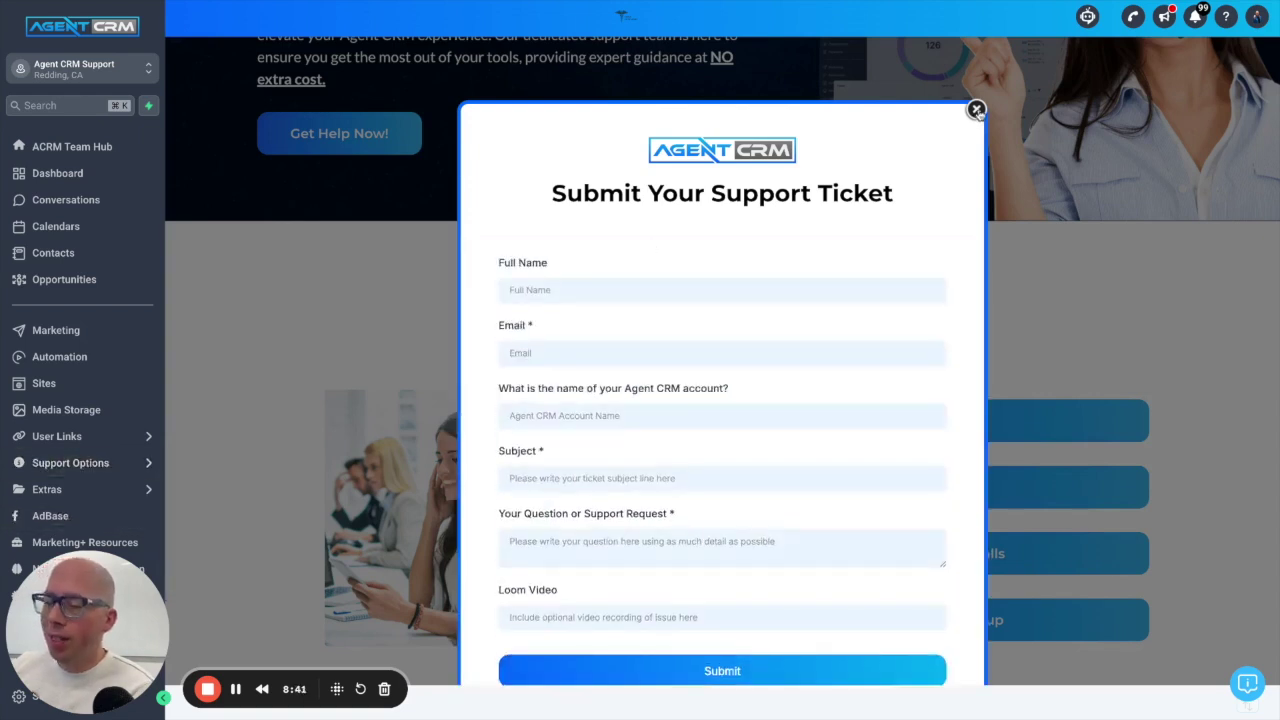
{"action": "left_click", "coordinate": [977, 110]}
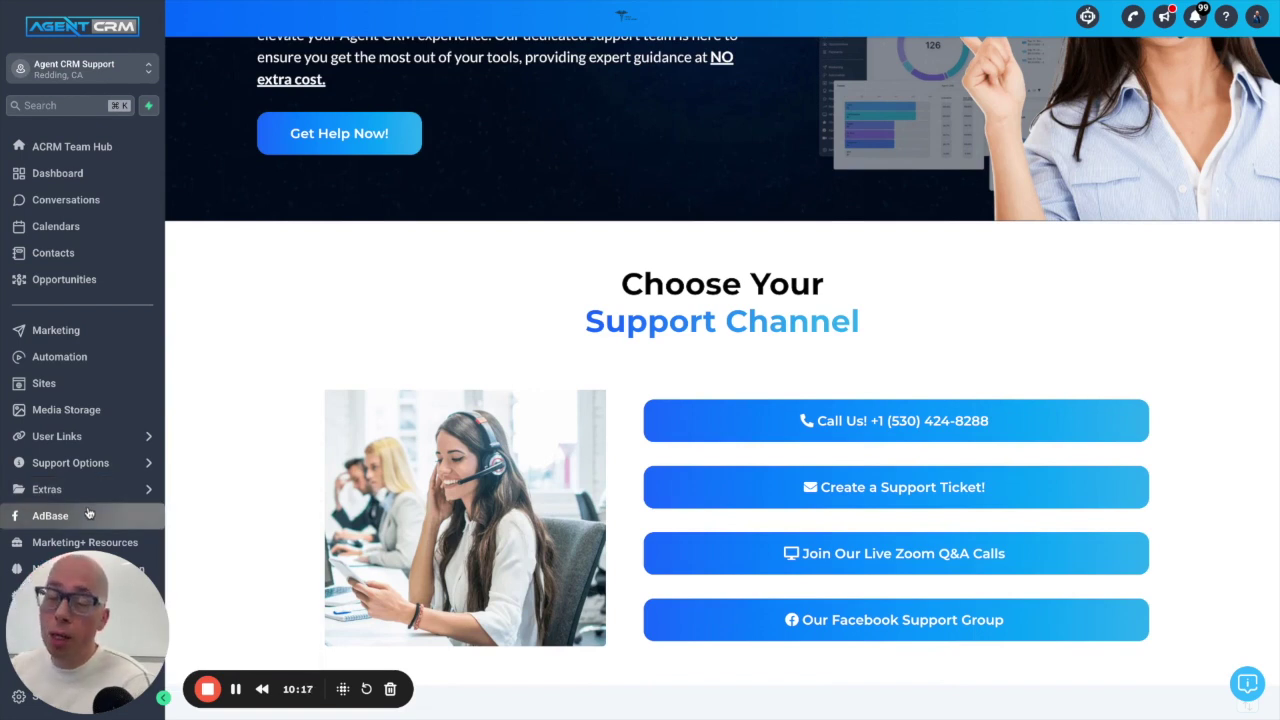
Step: Open the Social Planner in the Marketing area and look over the available marketing tools
{"action": "left_click", "coordinate": [72, 330]}
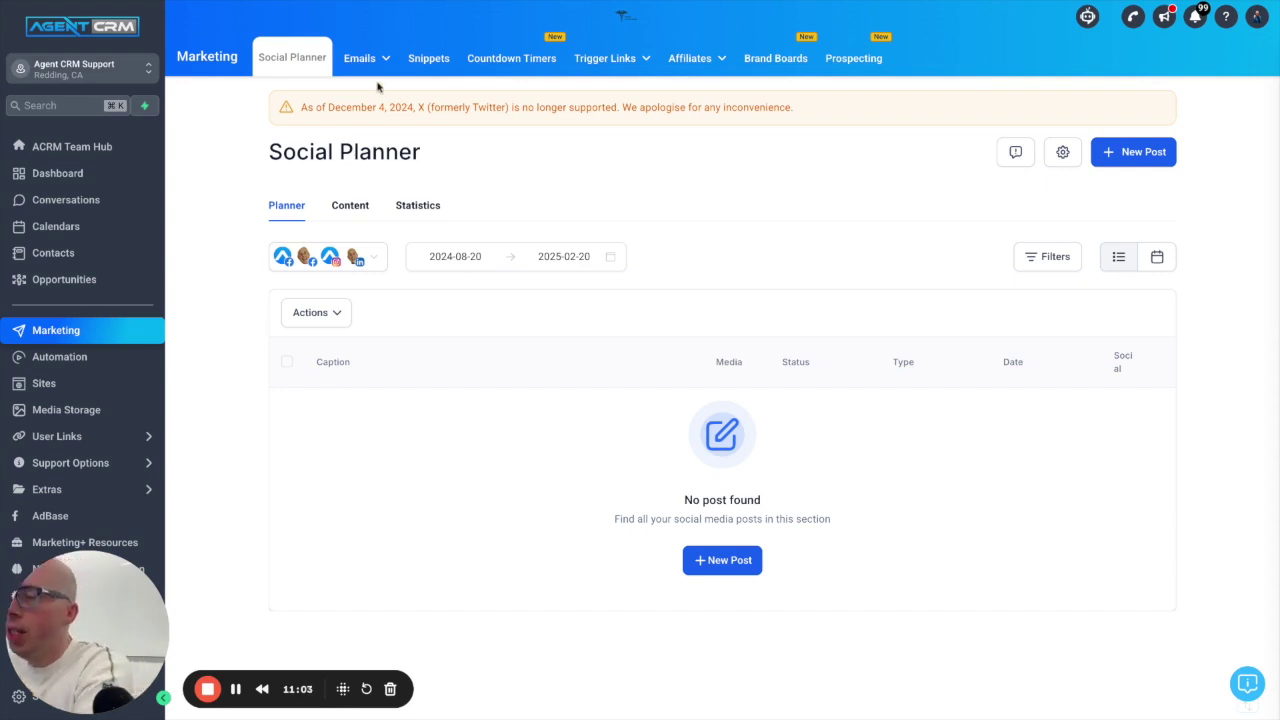
{"action": "mouse_move", "coordinate": [362, 64]}
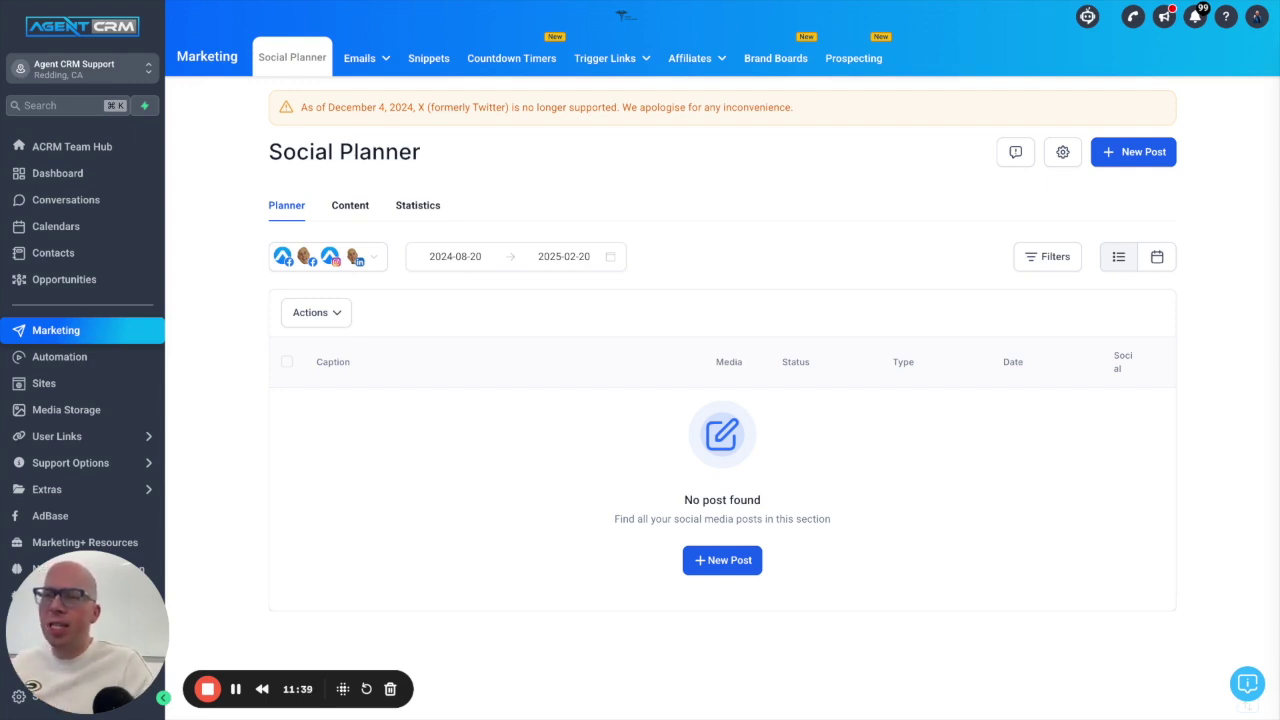
{"action": "mouse_move", "coordinate": [156, 495]}
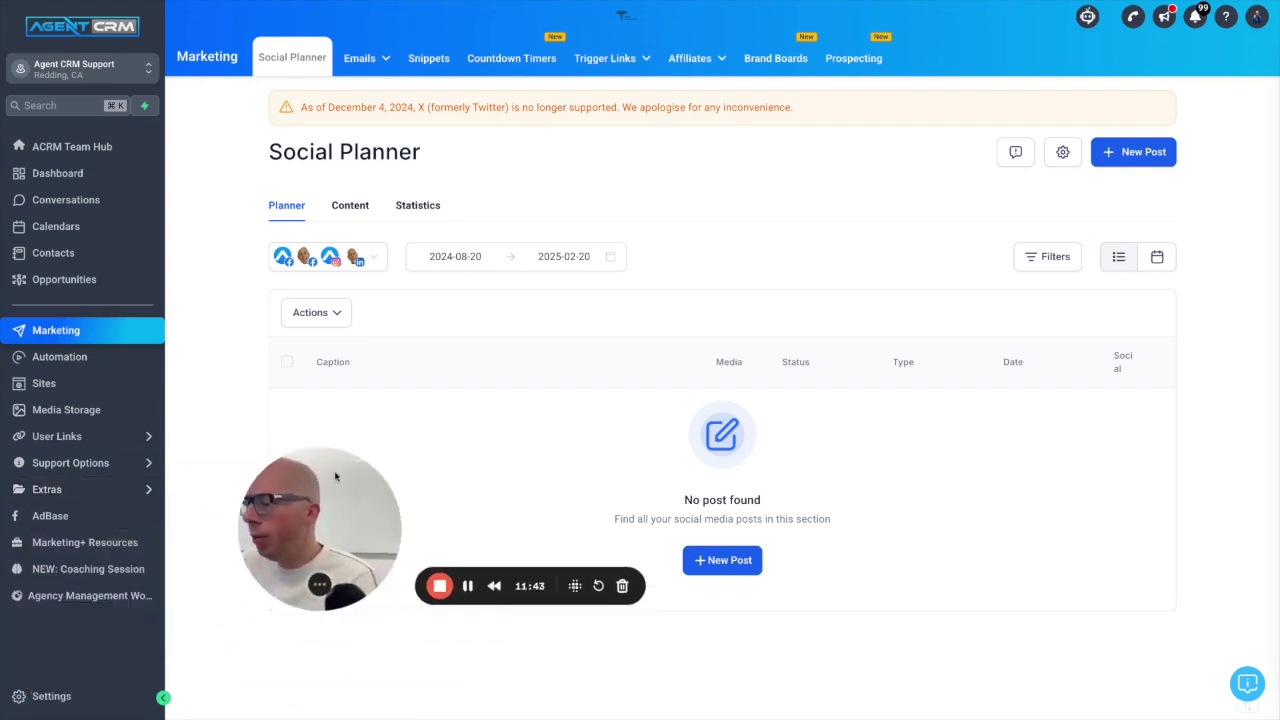
{"action": "left_click_drag", "start_coordinate": [295, 458], "coordinate": [287, 458]}
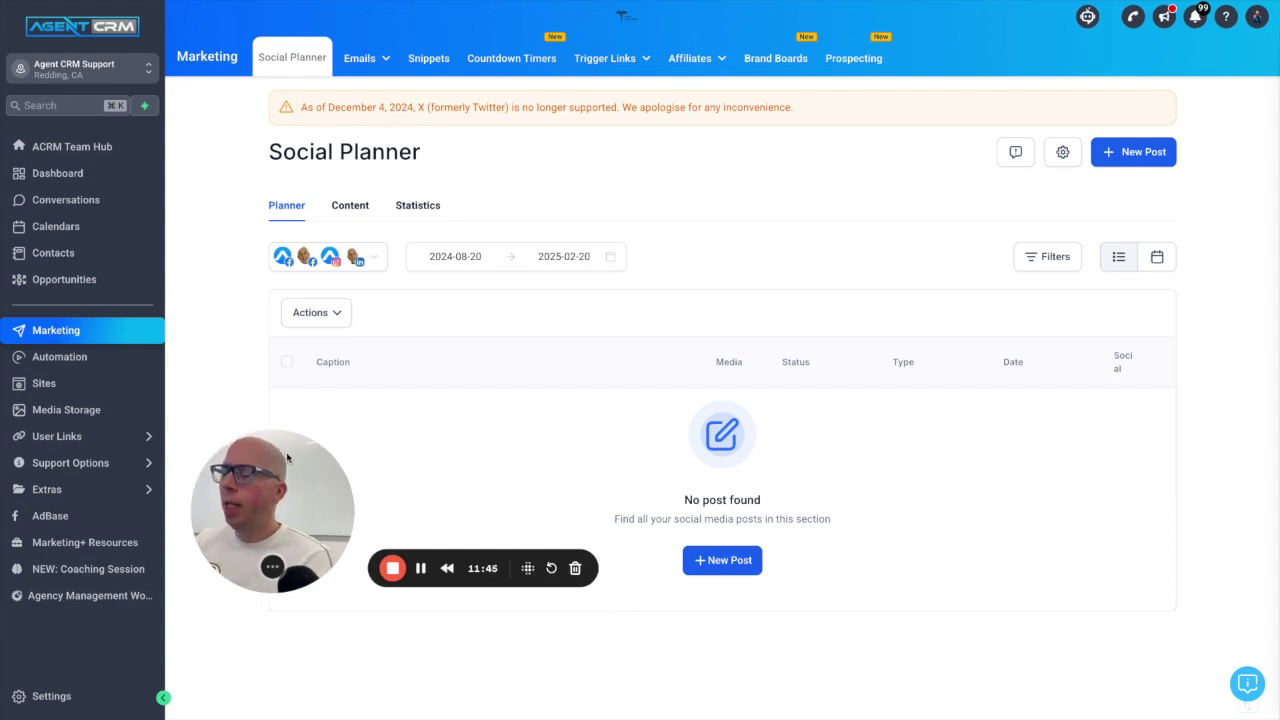